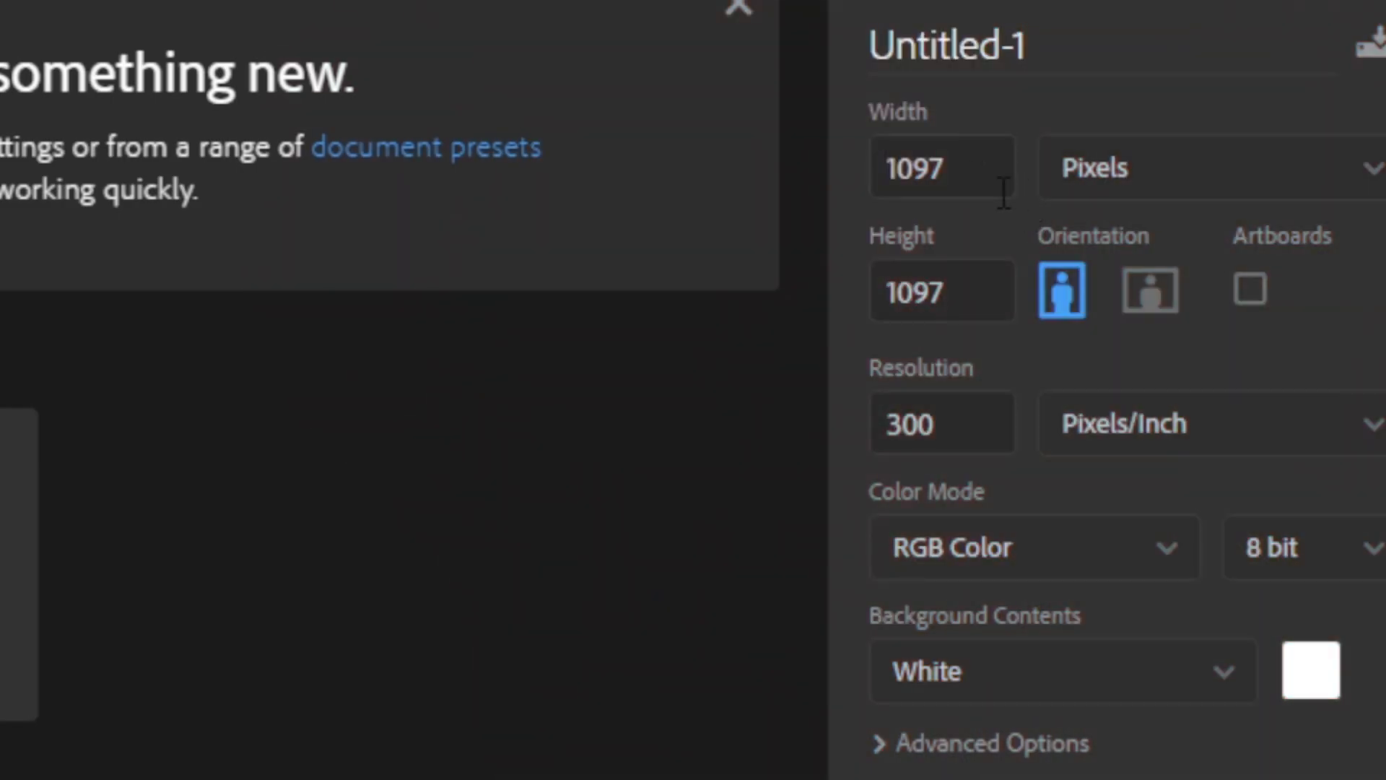
# Create a new document named "eid mubarak" with a width and height of 2000 pixels
pyautogui.doubleClick(1004, 192)
pyautogui.write('2000')
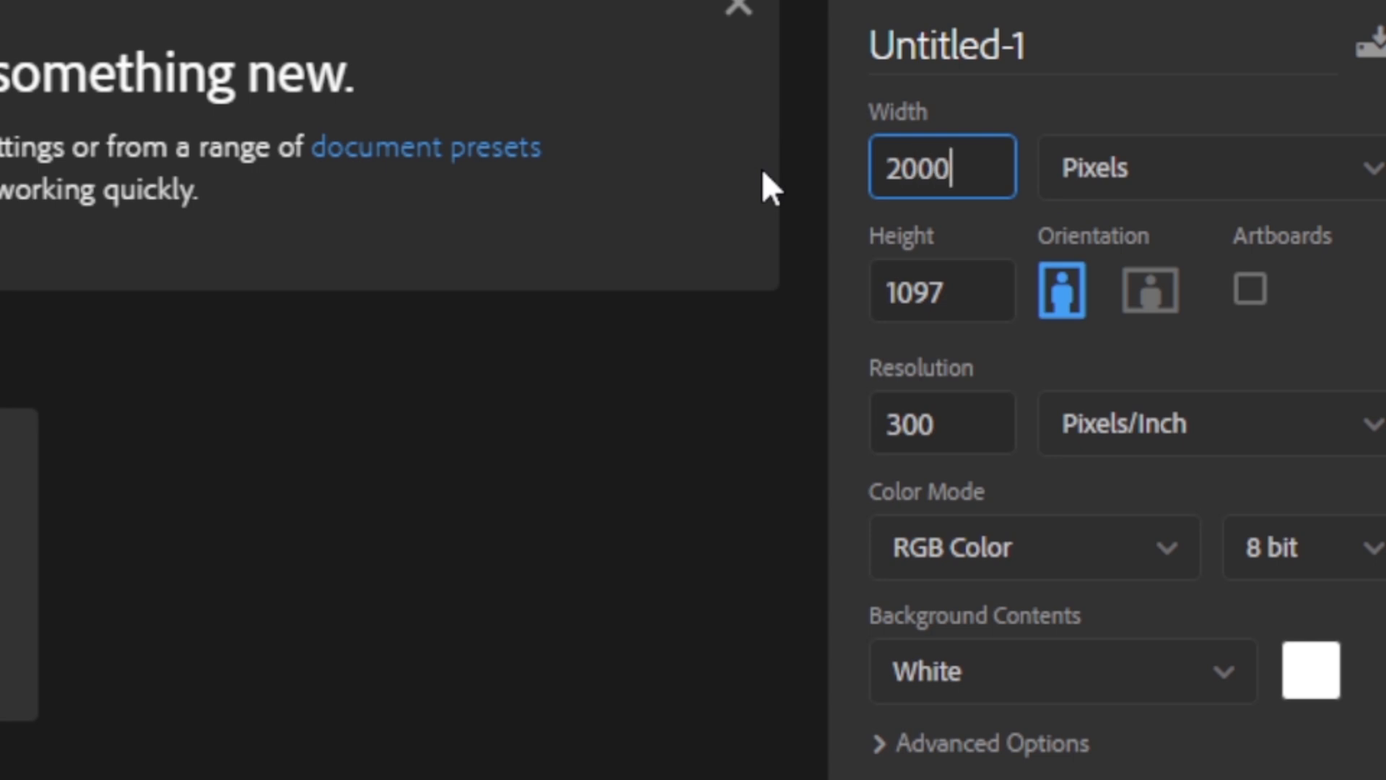
pyautogui.doubleClick(959, 288)
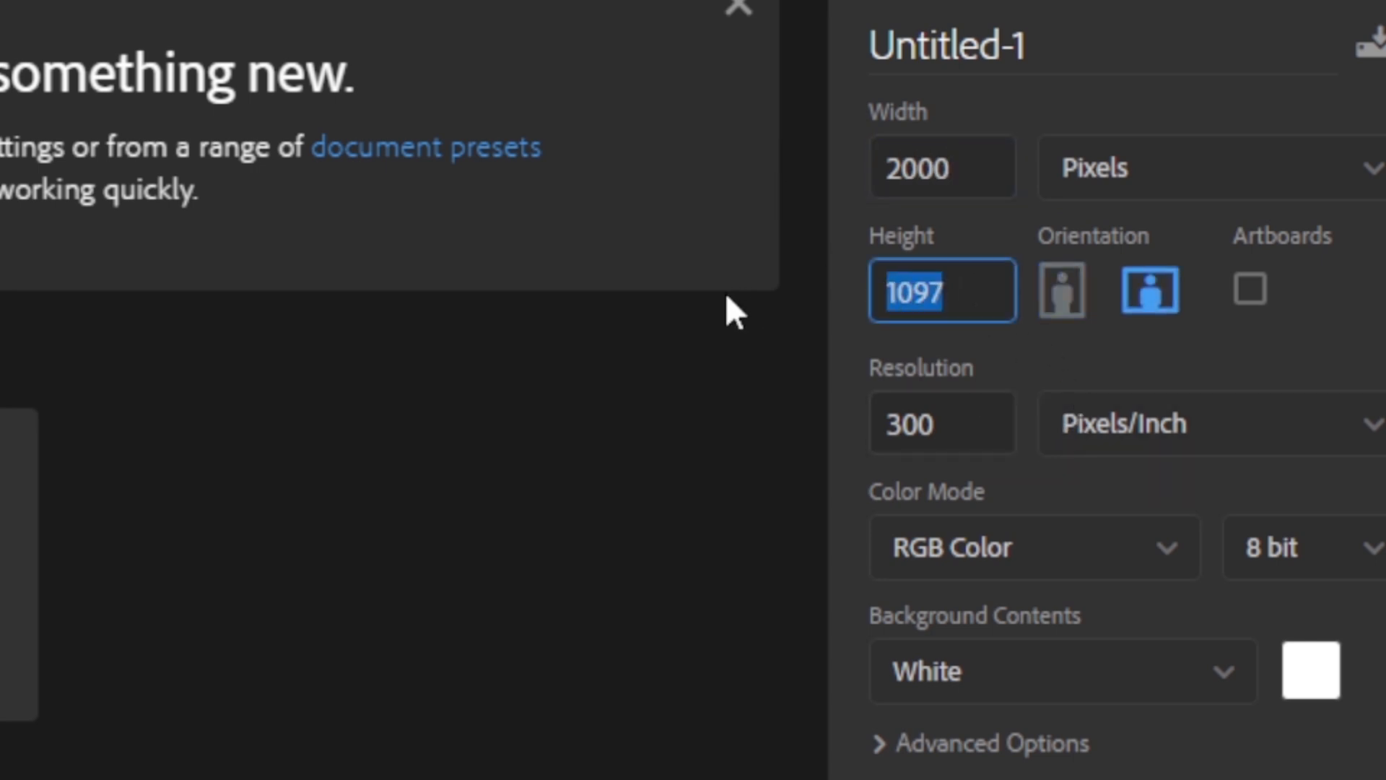
pyautogui.write('2000')
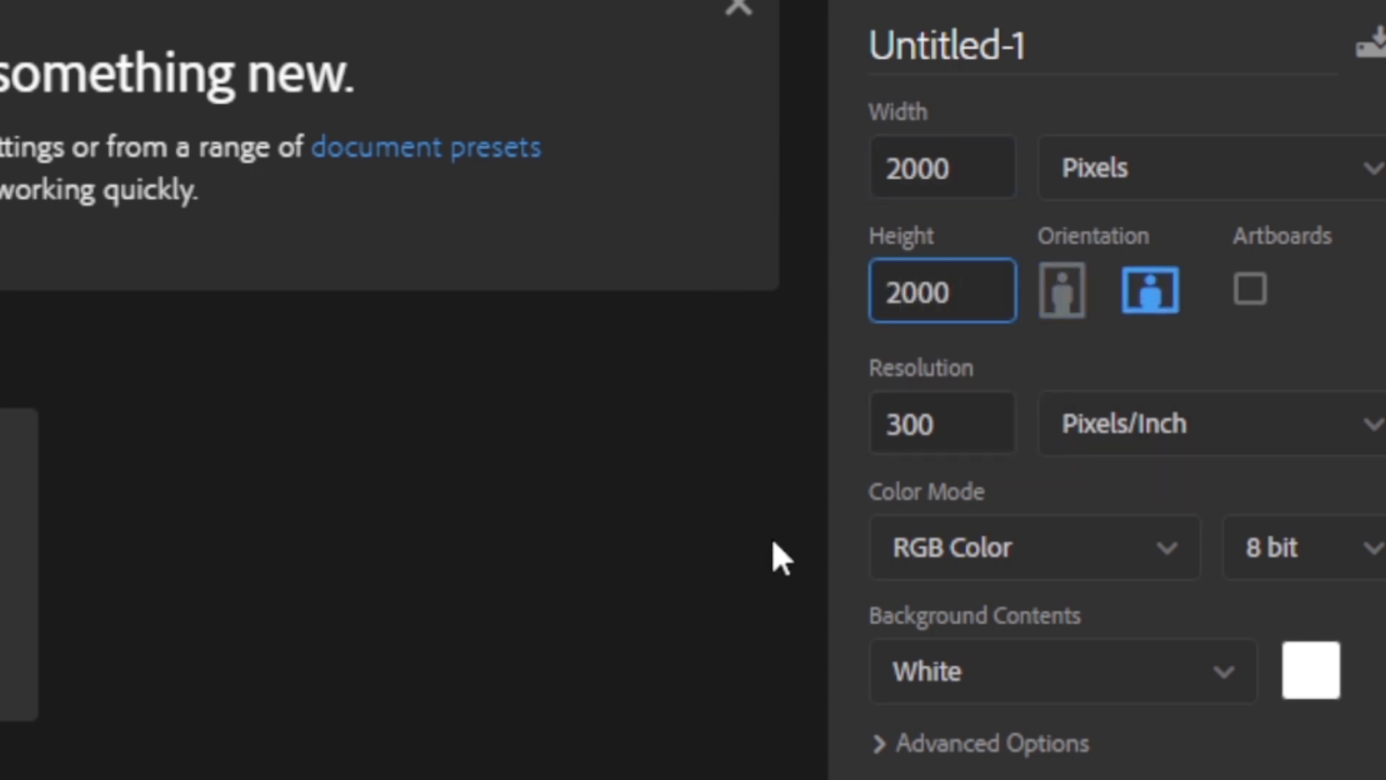
pyautogui.doubleClick(1120, 56)
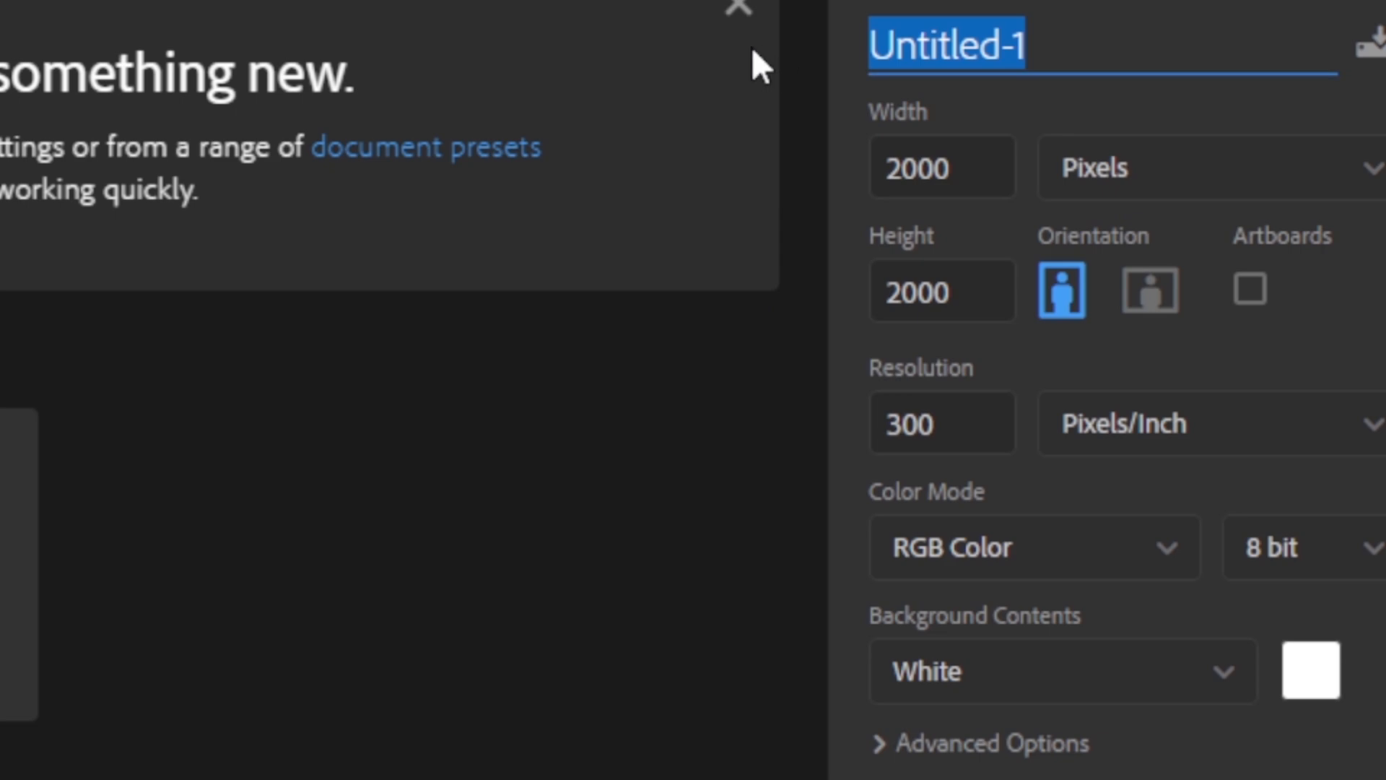
pyautogui.write('eid mubarak')
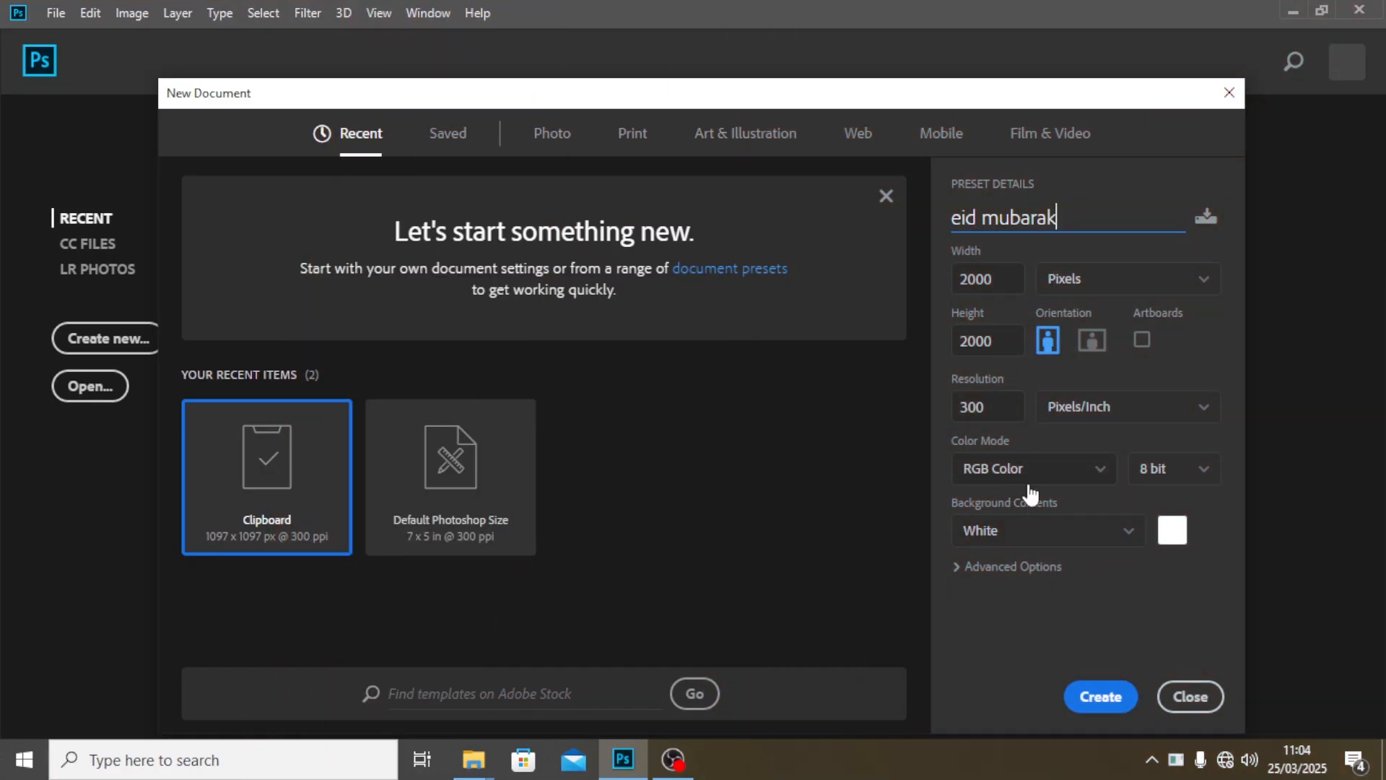
pyautogui.click(1101, 696)
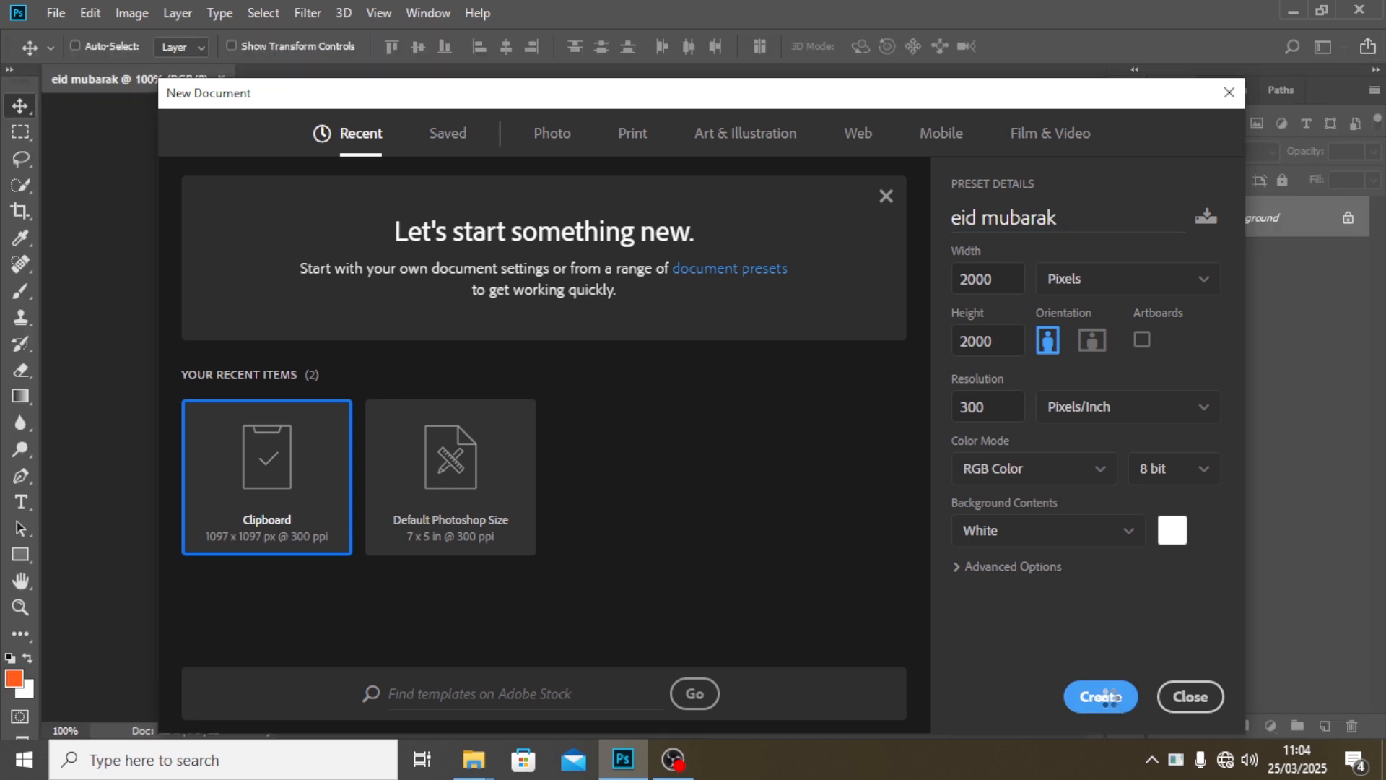
# Add a guide layout of 8 columns and 8 rows with both gutters set to 0
pyautogui.click(378, 14)
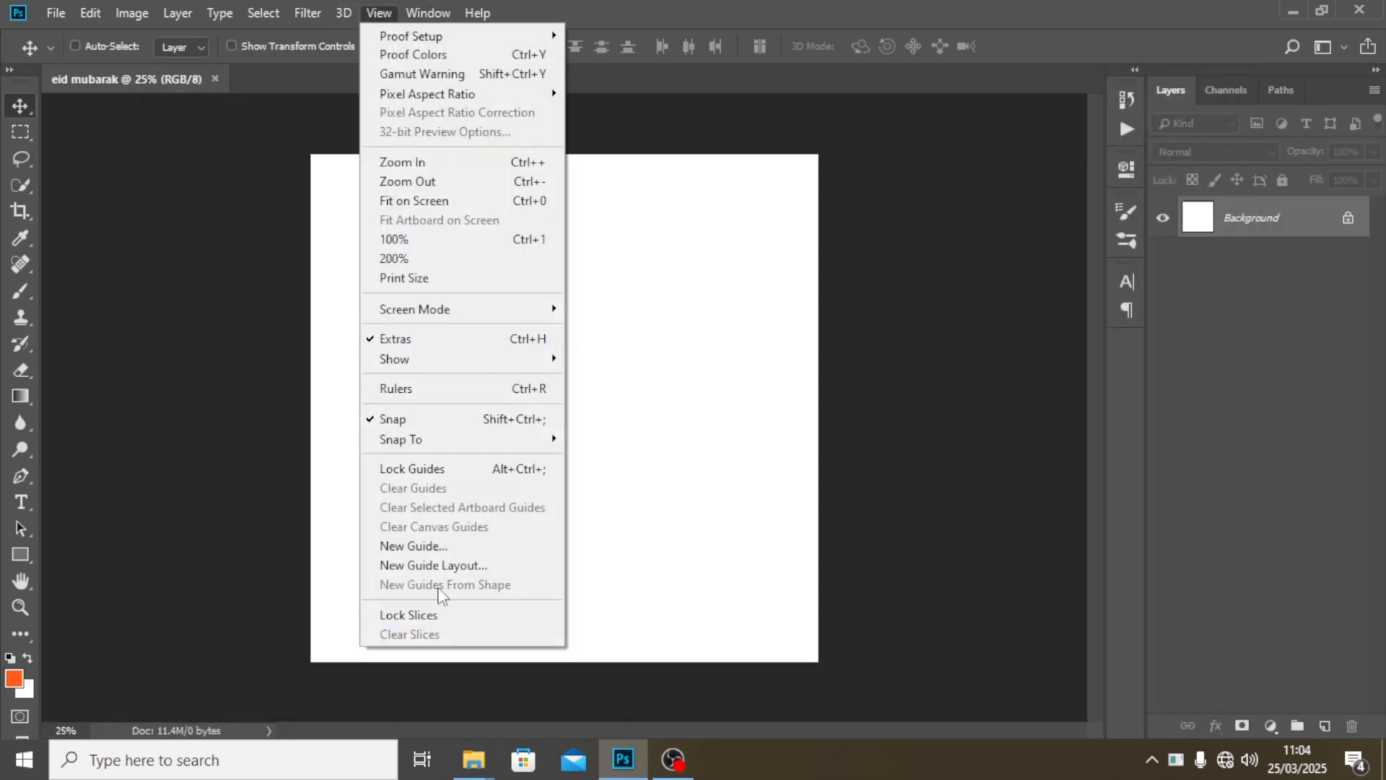
pyautogui.click(433, 566)
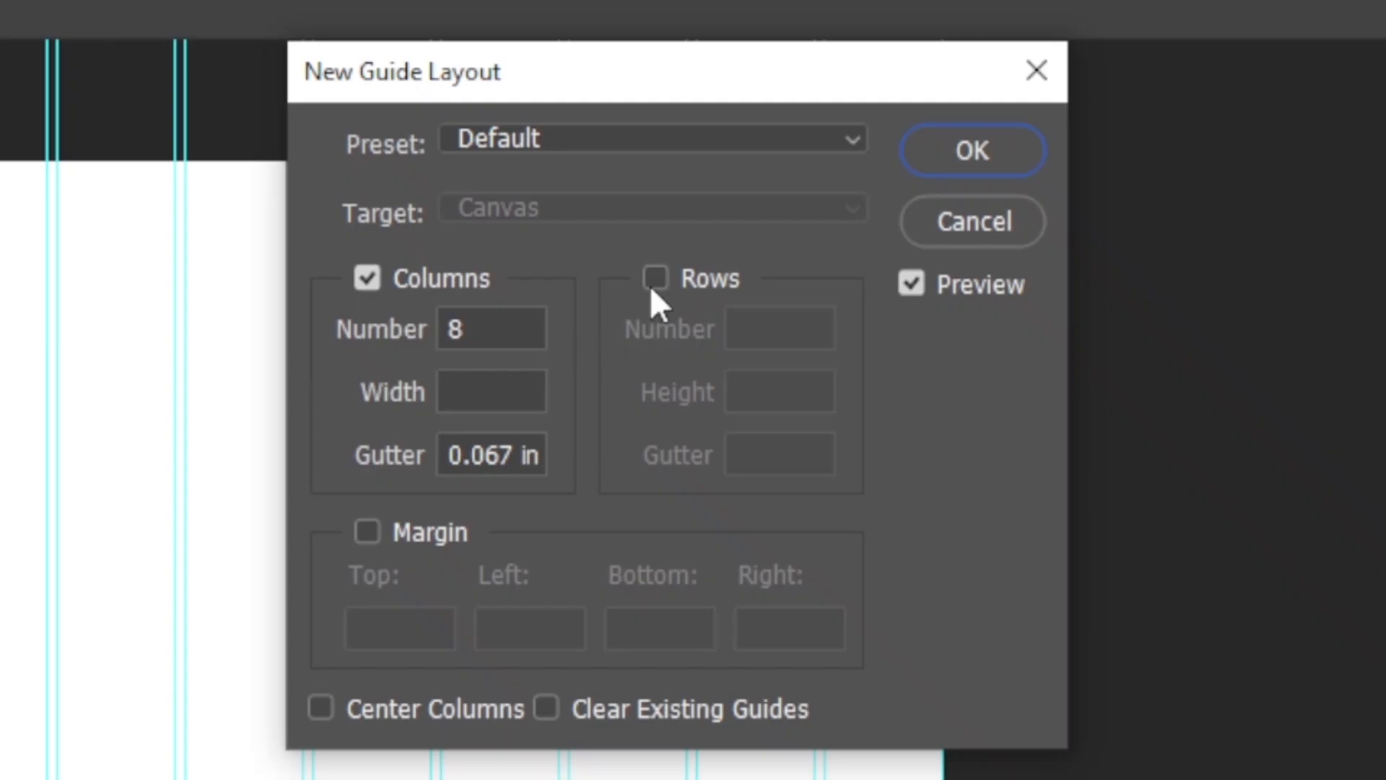
pyautogui.click(656, 278)
pyautogui.doubleClick(781, 322)
pyautogui.write('8')
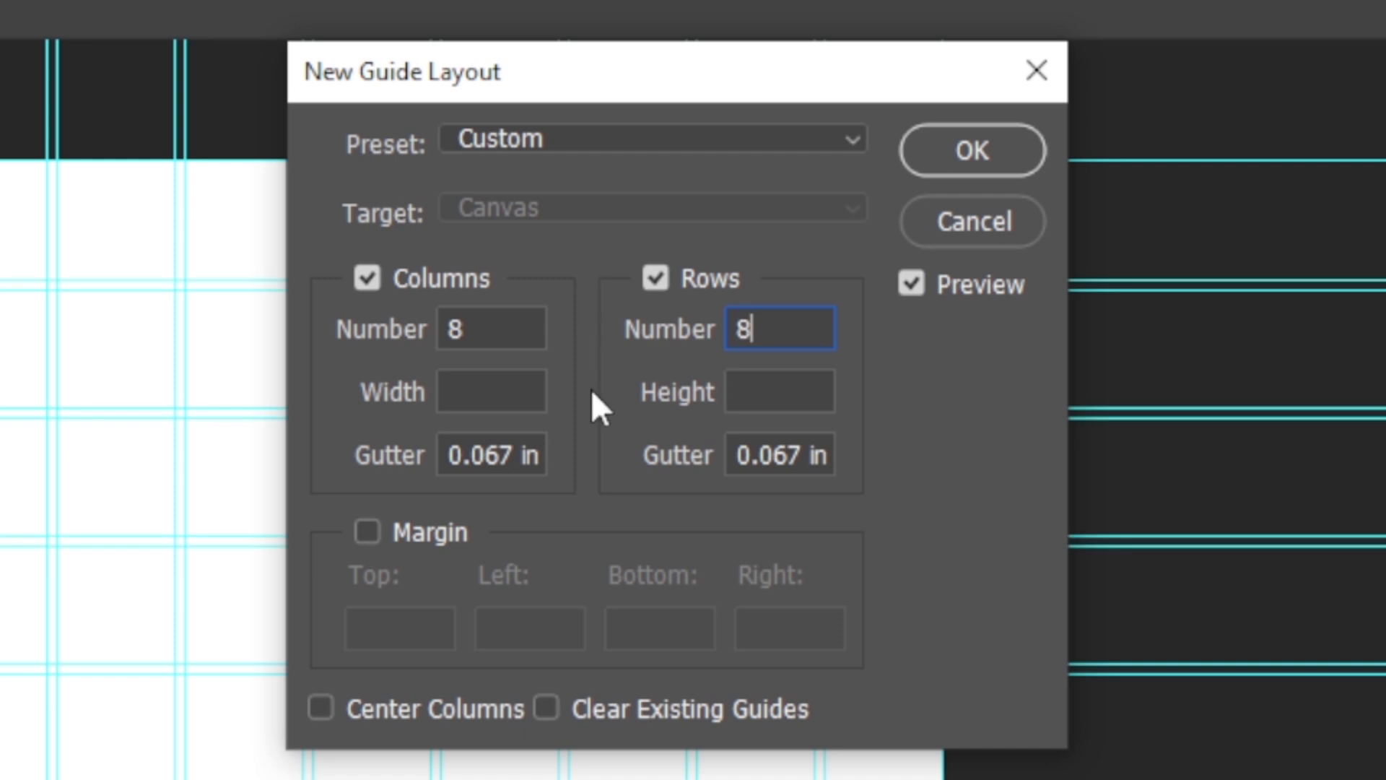
pyautogui.doubleClick(494, 439)
pyautogui.write('0')
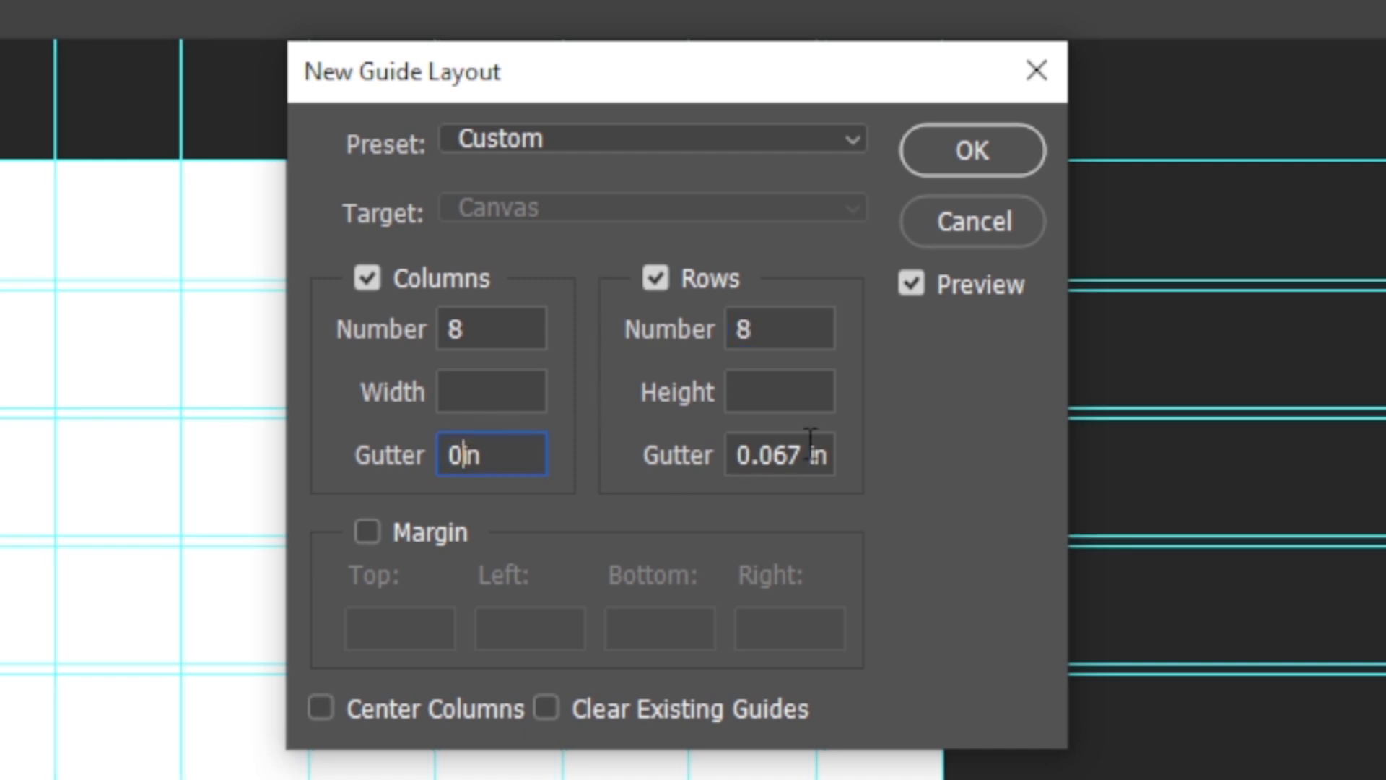
pyautogui.doubleClick(810, 442)
pyautogui.write('0')
pyautogui.click(953, 137)
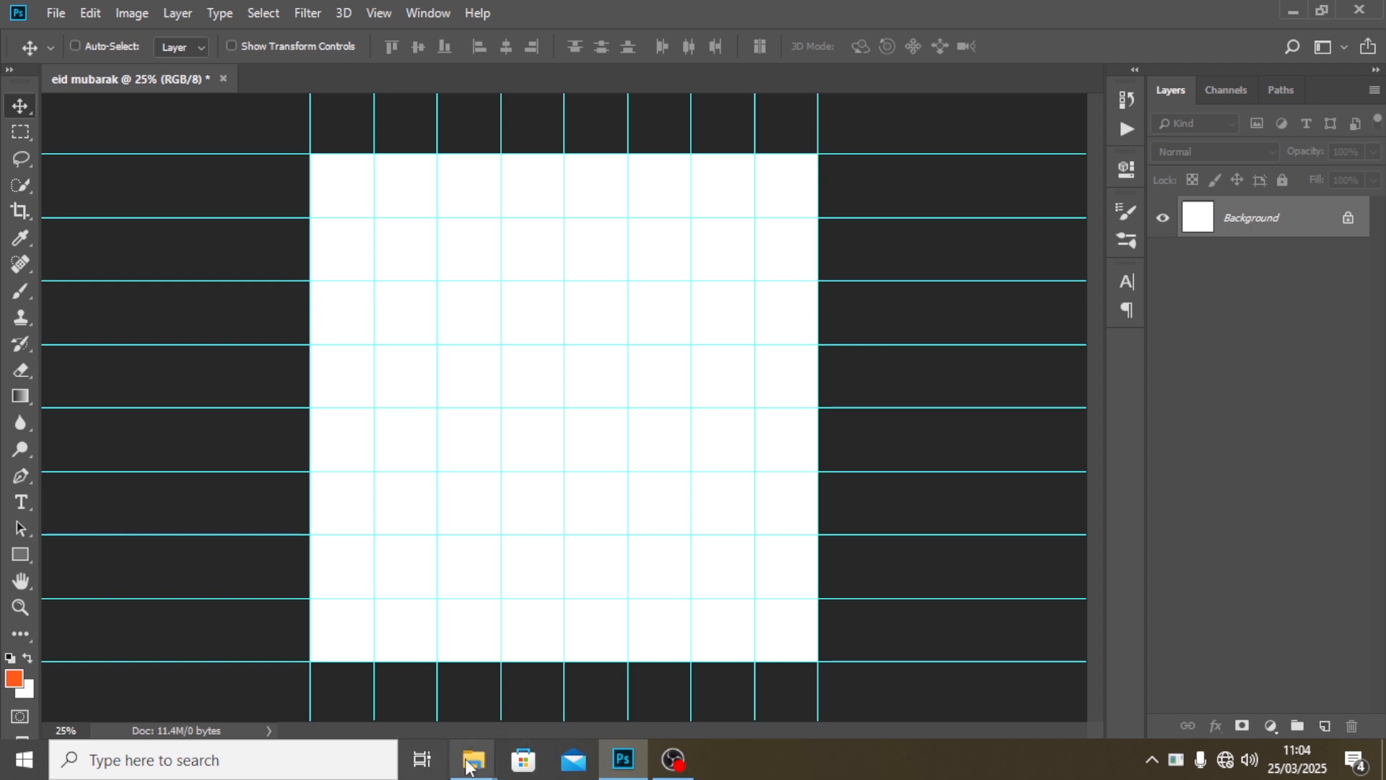
# Place the BG image from folder 21 > 1 > 6 as an embedded layer at its default size
pyautogui.click(55, 13)
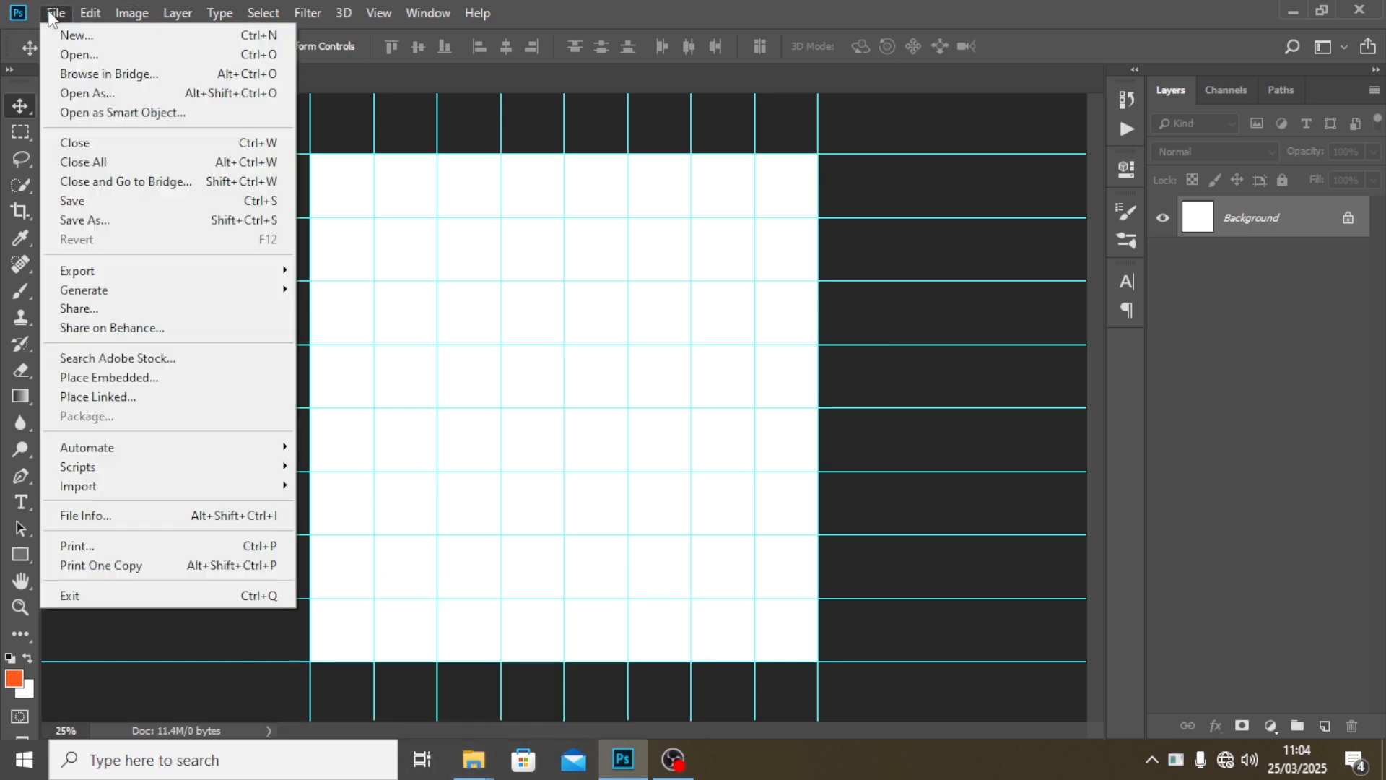
pyautogui.click(99, 376)
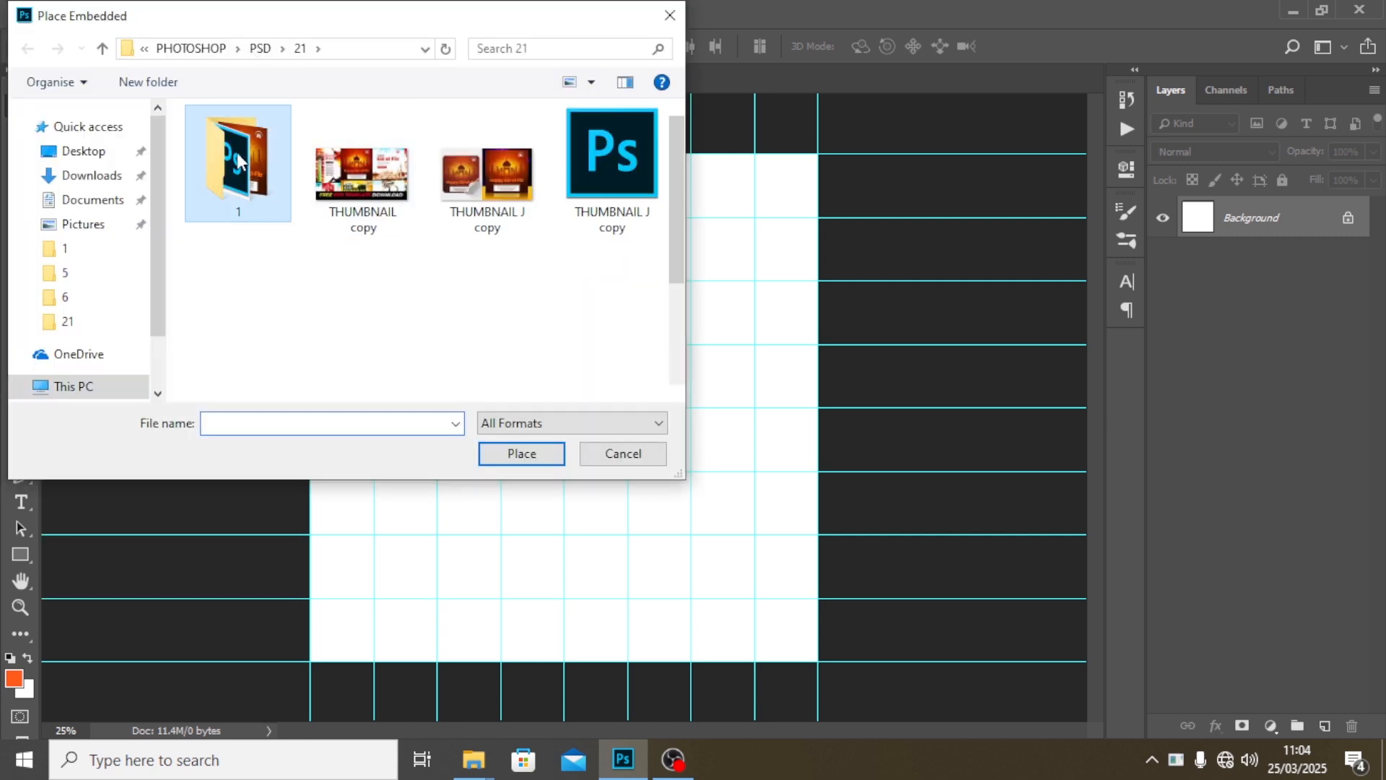
pyautogui.doubleClick(237, 155)
pyautogui.doubleClick(359, 157)
pyautogui.click(361, 155)
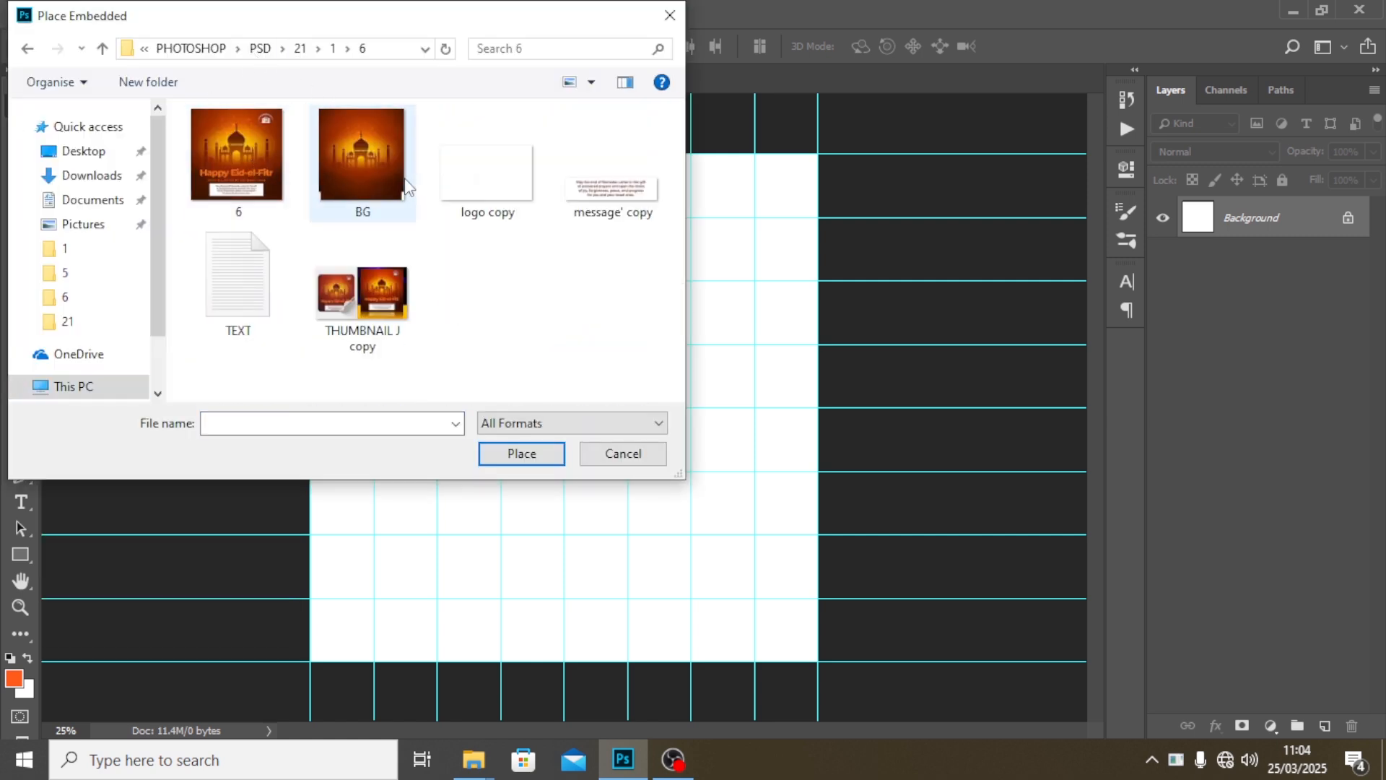
pyautogui.click(522, 455)
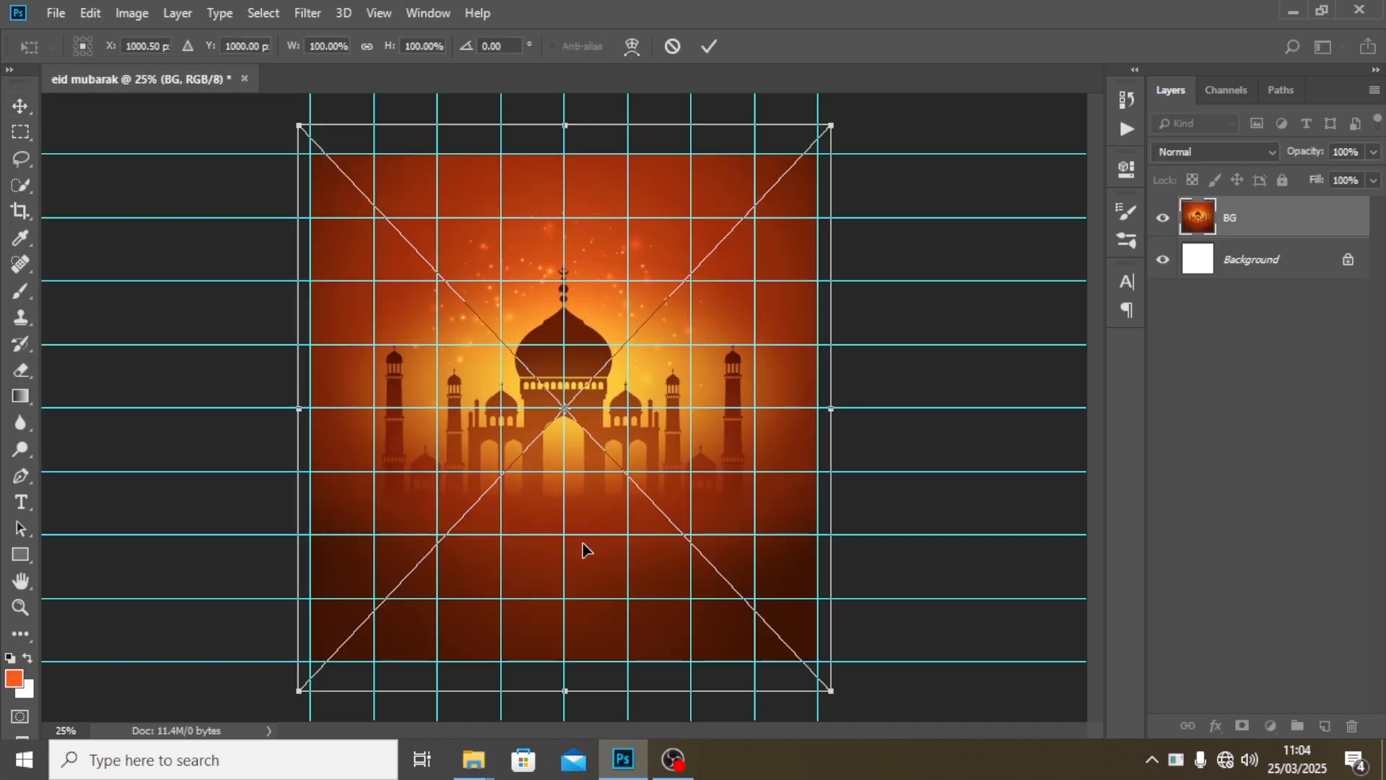
pyautogui.press('Return')
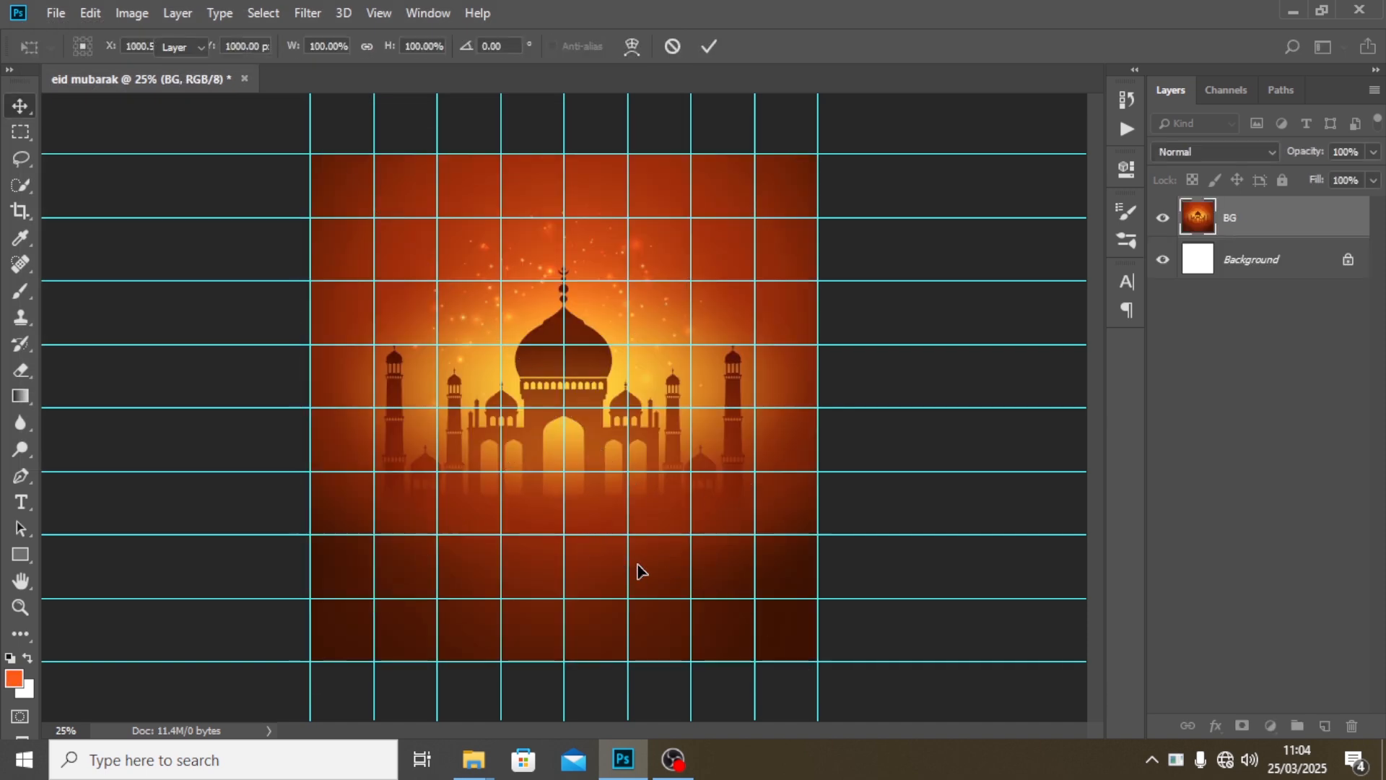
# Hide the guides to view the background image without them, and show them again
pyautogui.press('ctrl')
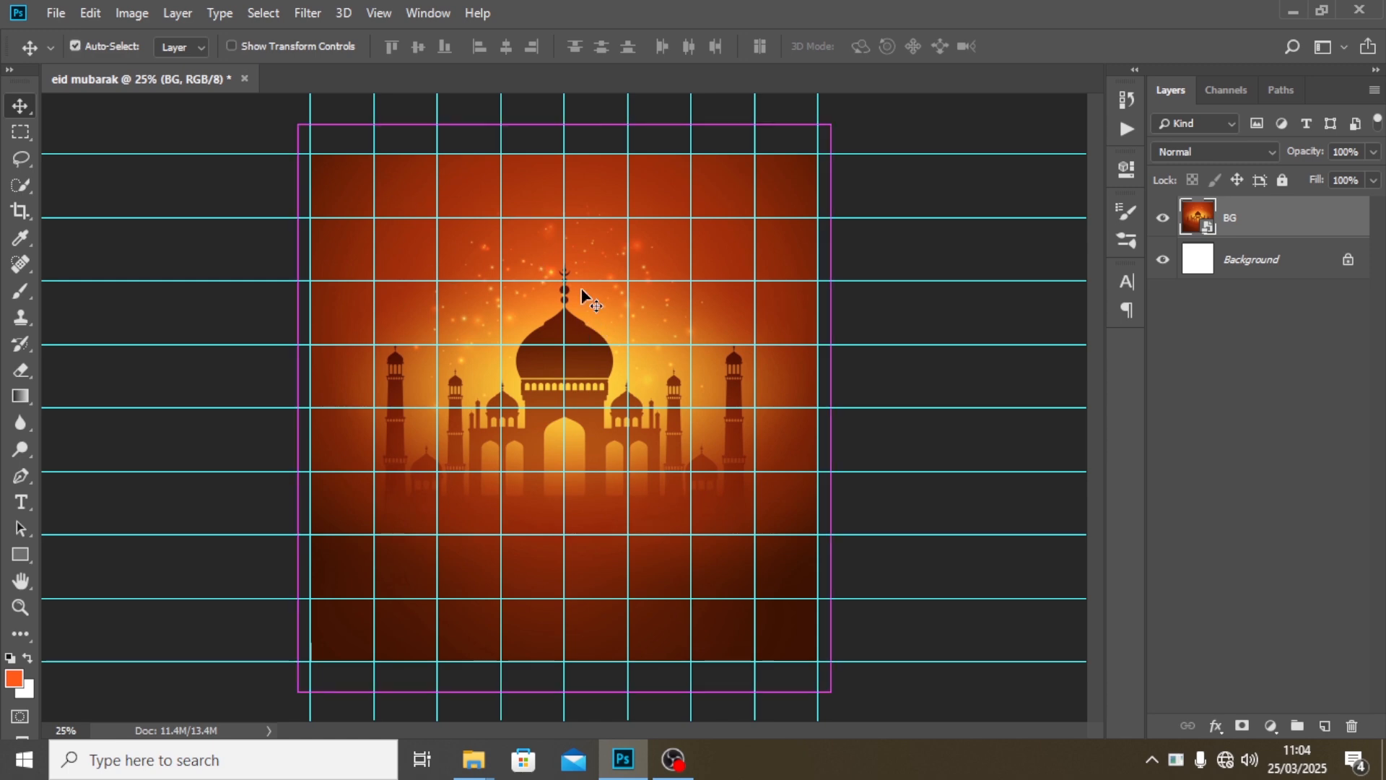
pyautogui.hotkey('ctrl', ';')
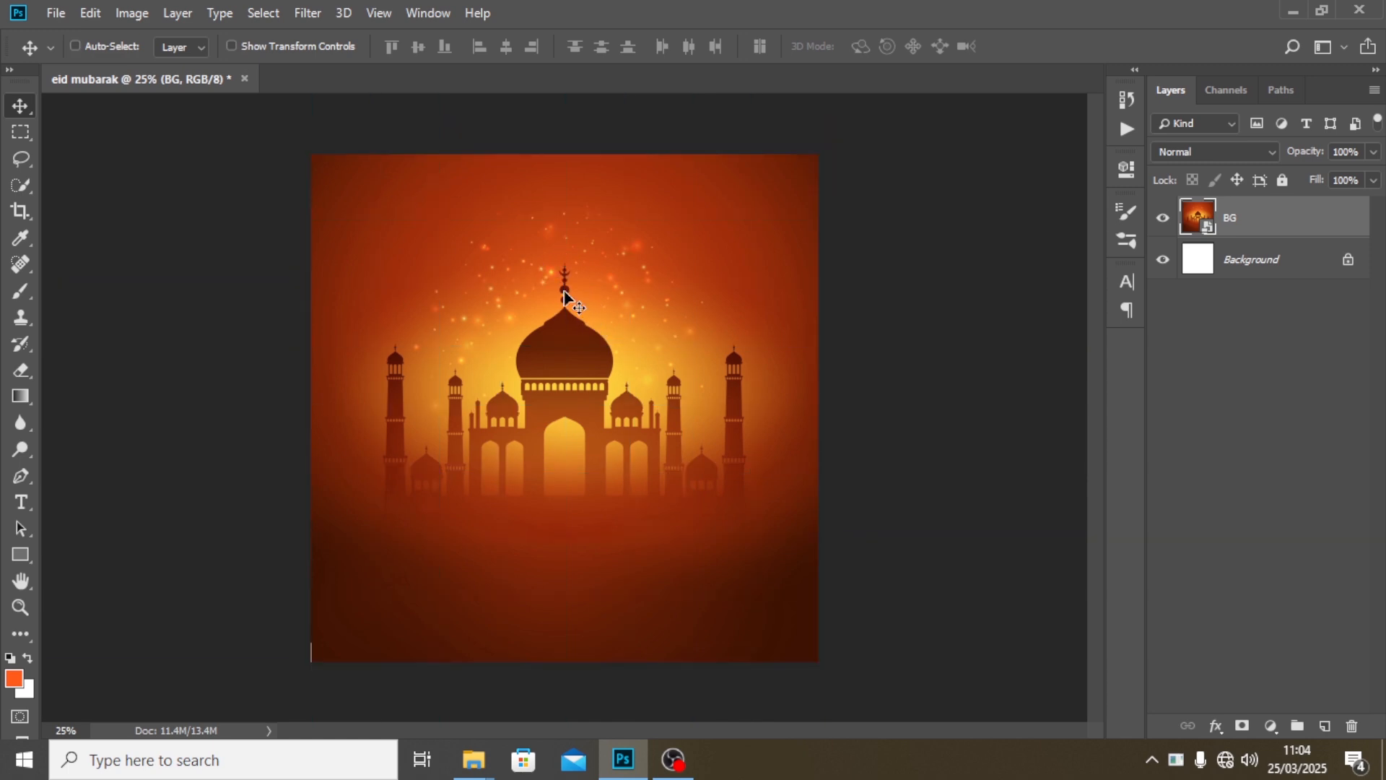
pyautogui.press('ctrl')
pyautogui.hotkey('ctrl', ';')
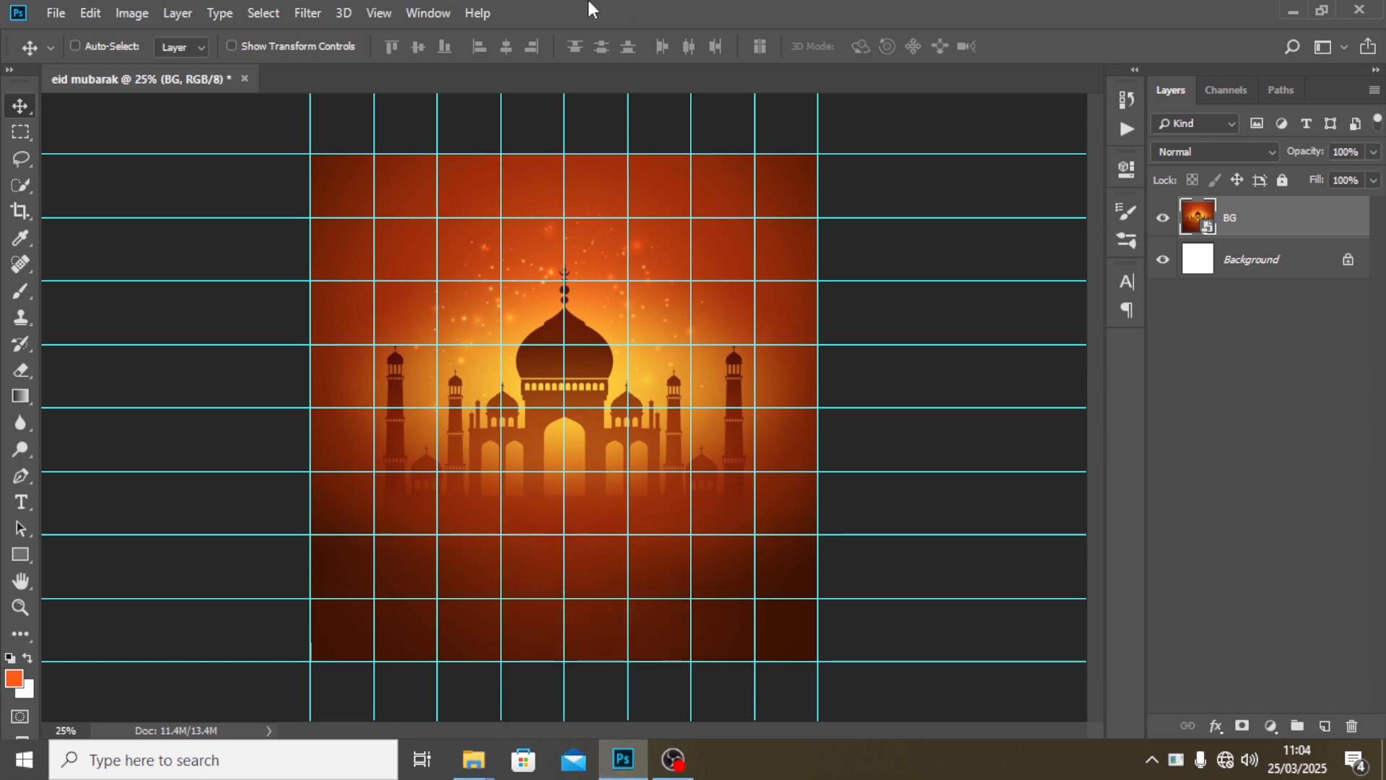
# Add a text layer below the mosque with "Happy Eid-el-Fitr" copied from the TEXT file in folder 6
pyautogui.press('t')
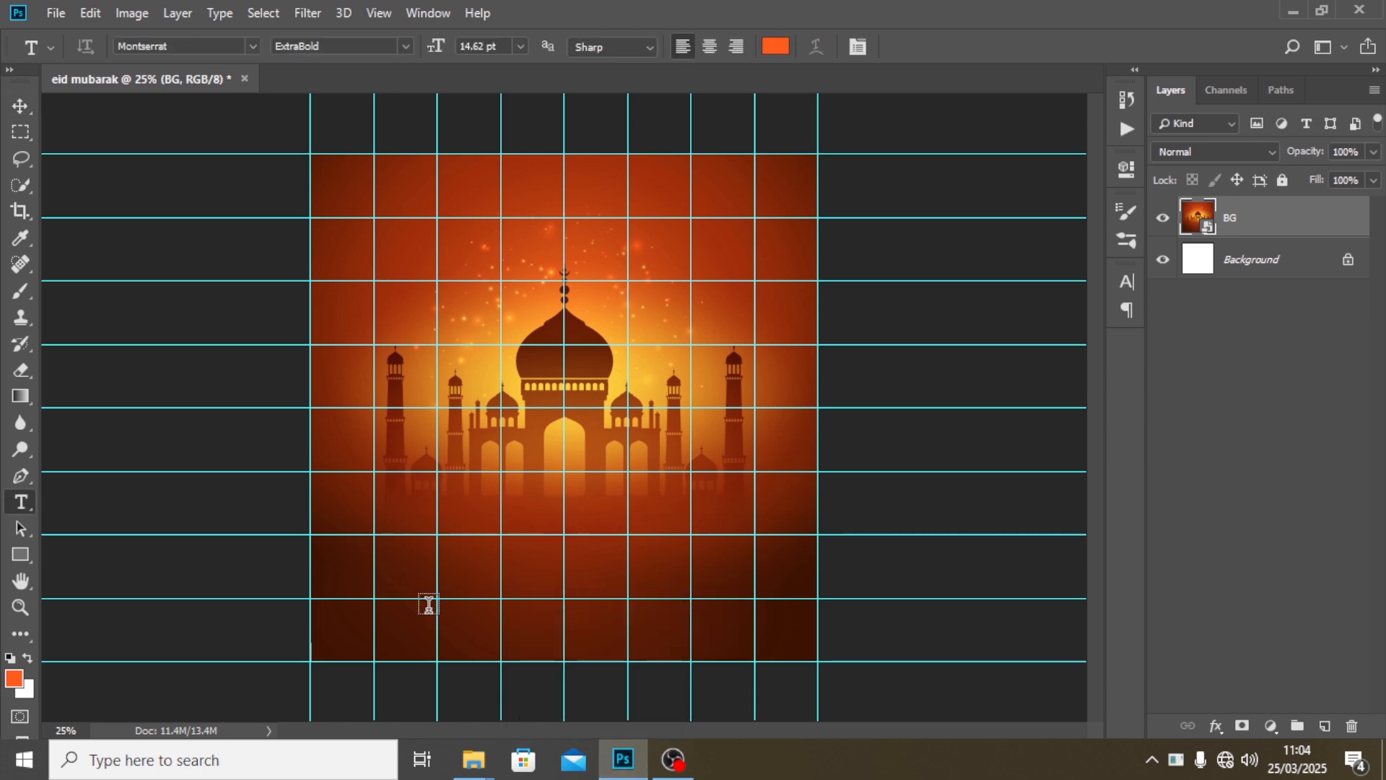
pyautogui.click(470, 561)
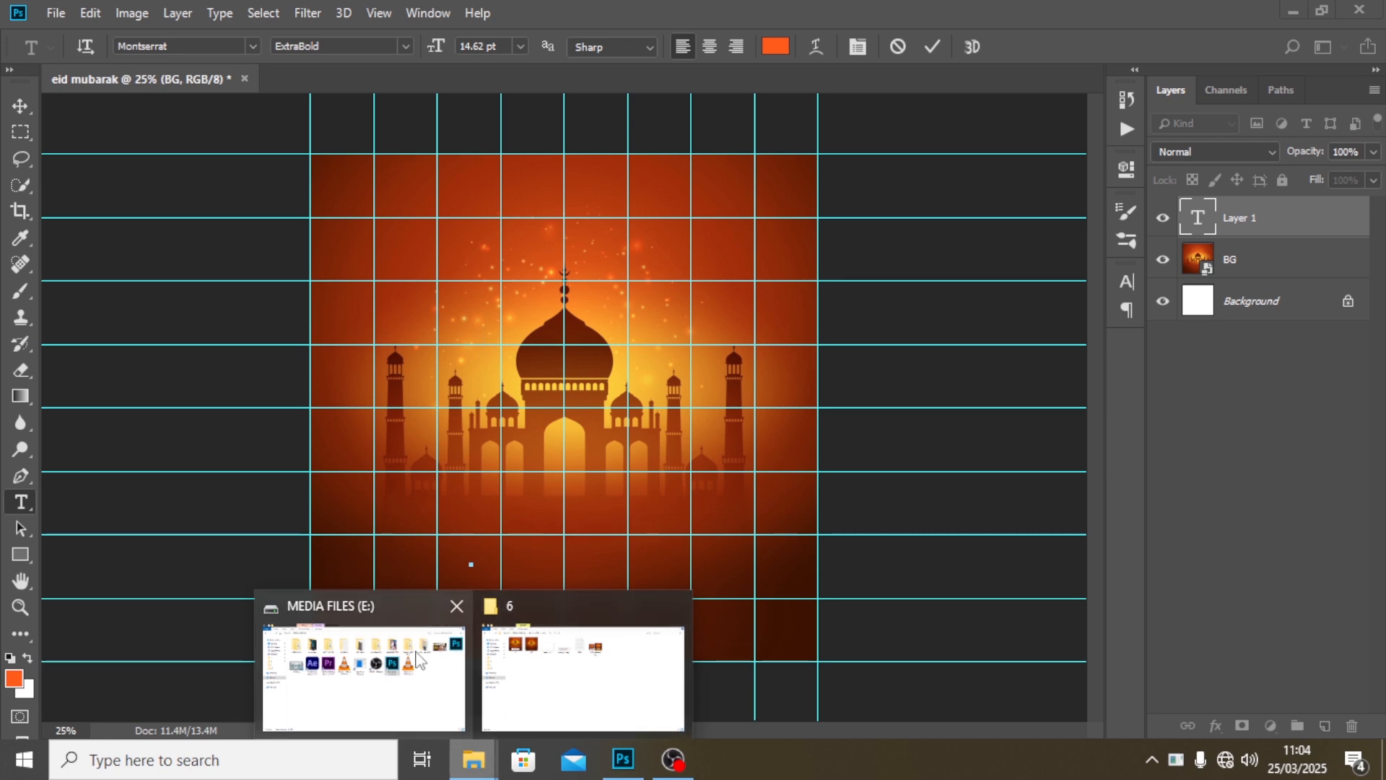
pyautogui.hotkey('alt', 'Tab')
pyautogui.doubleClick(654, 173)
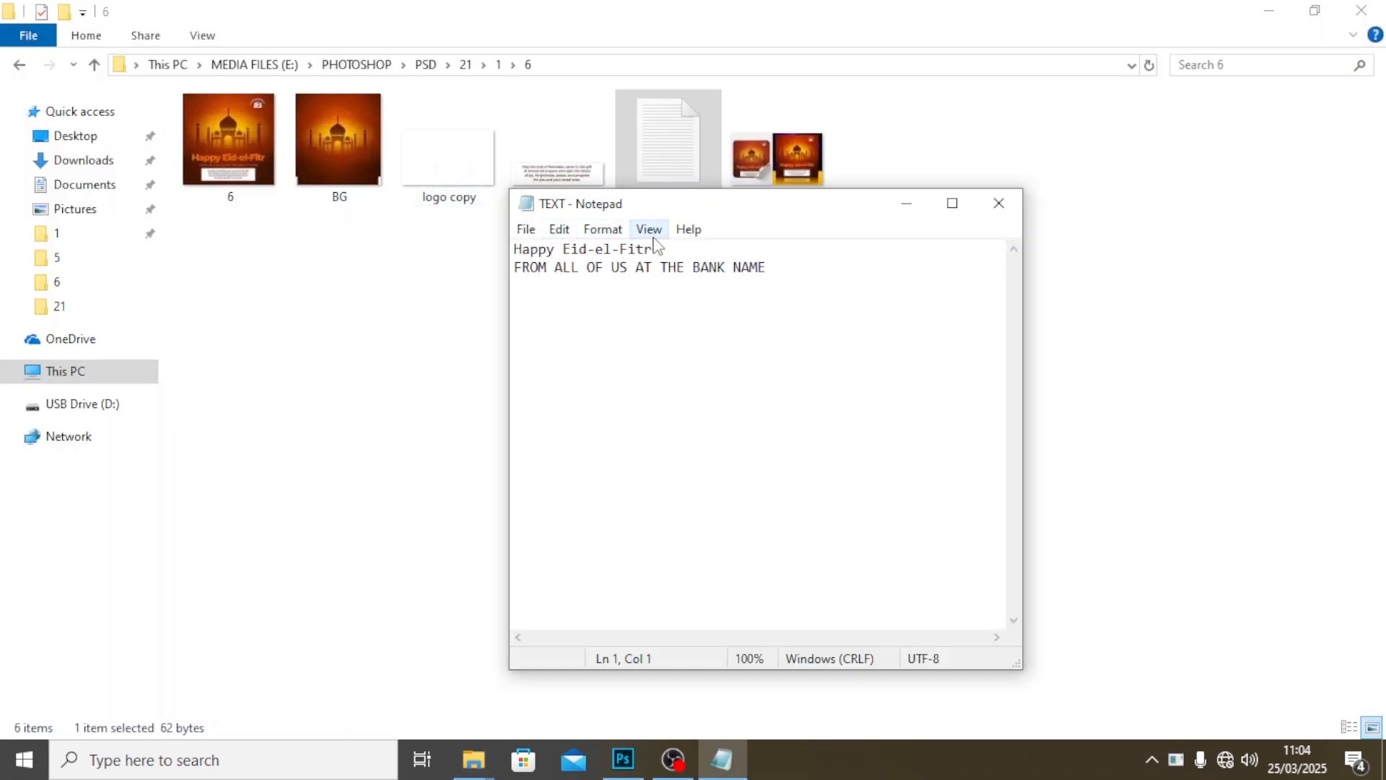
pyautogui.moveTo(652, 249); pyautogui.dragTo(444, 254)
pyautogui.hotkey('ctrl', 'c')
pyautogui.hotkey('alt', 'Tab')
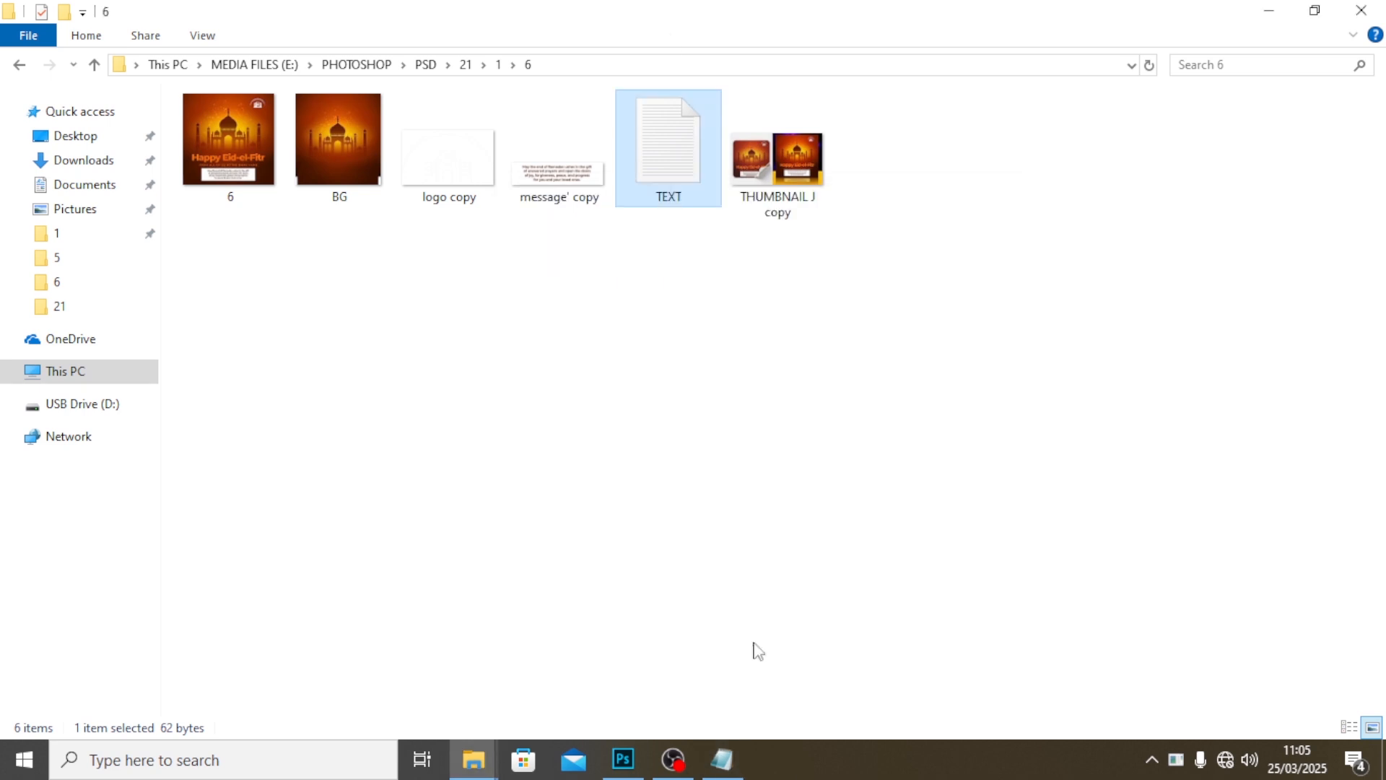
pyautogui.click(623, 768)
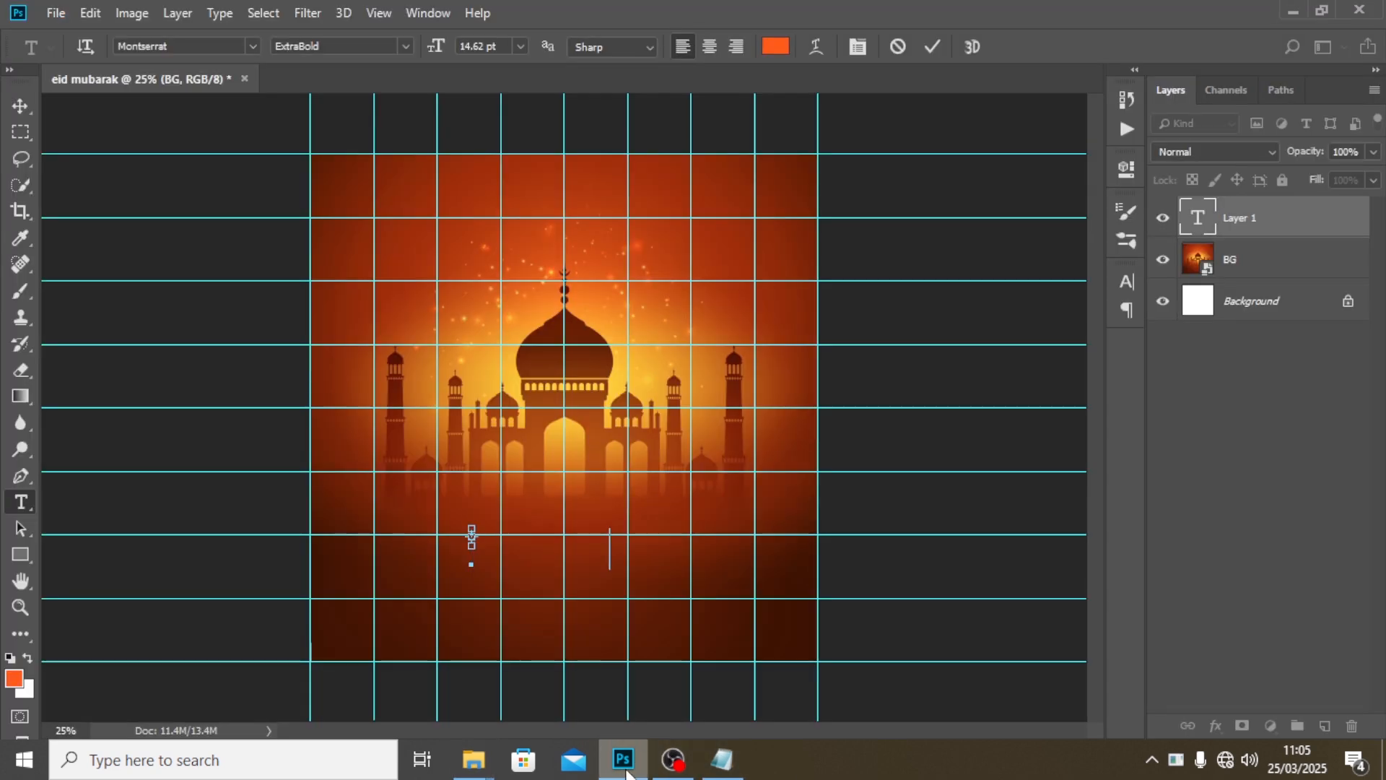
pyautogui.hotkey('ctrl', 'v')
pyautogui.click(1256, 230)
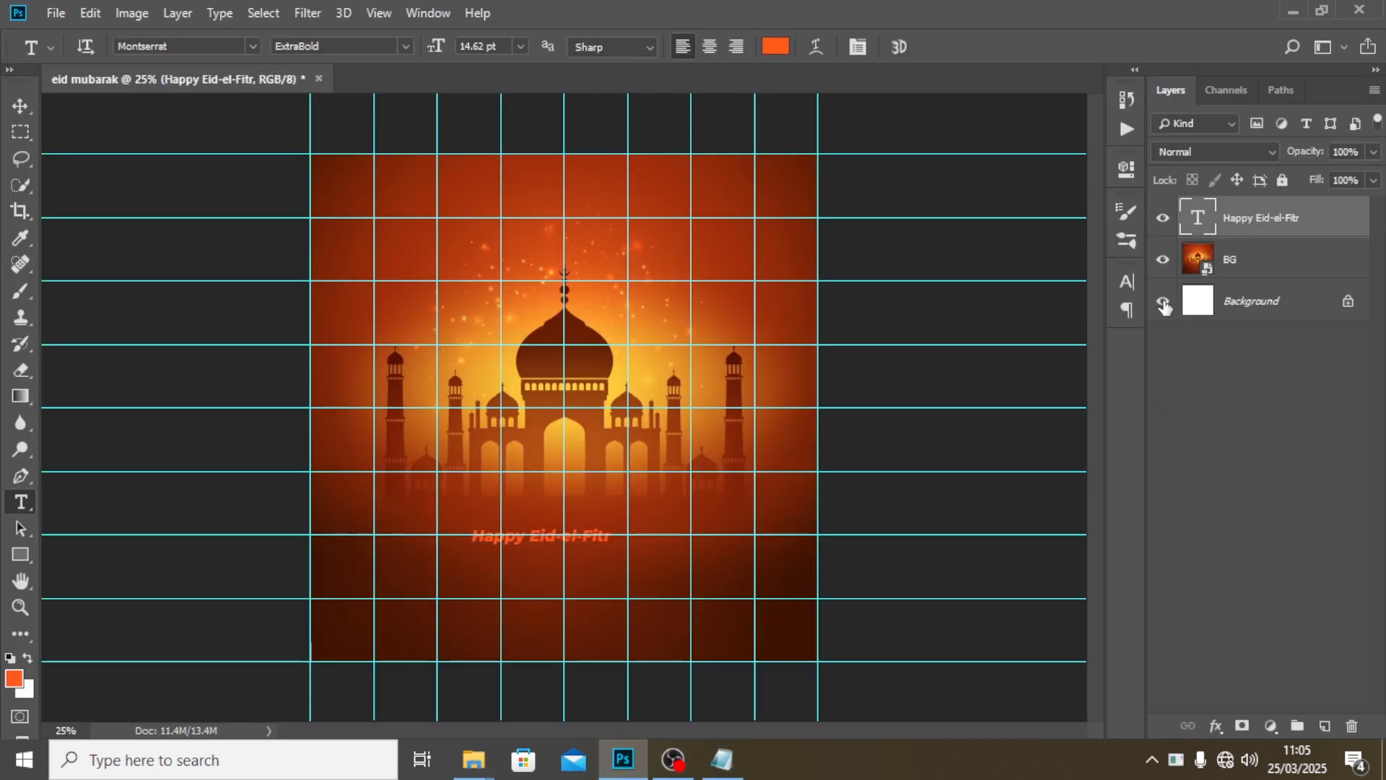
# Set the font size of the "Happy Eid-el-Fitr" text to 48 pt
pyautogui.click(1124, 285)
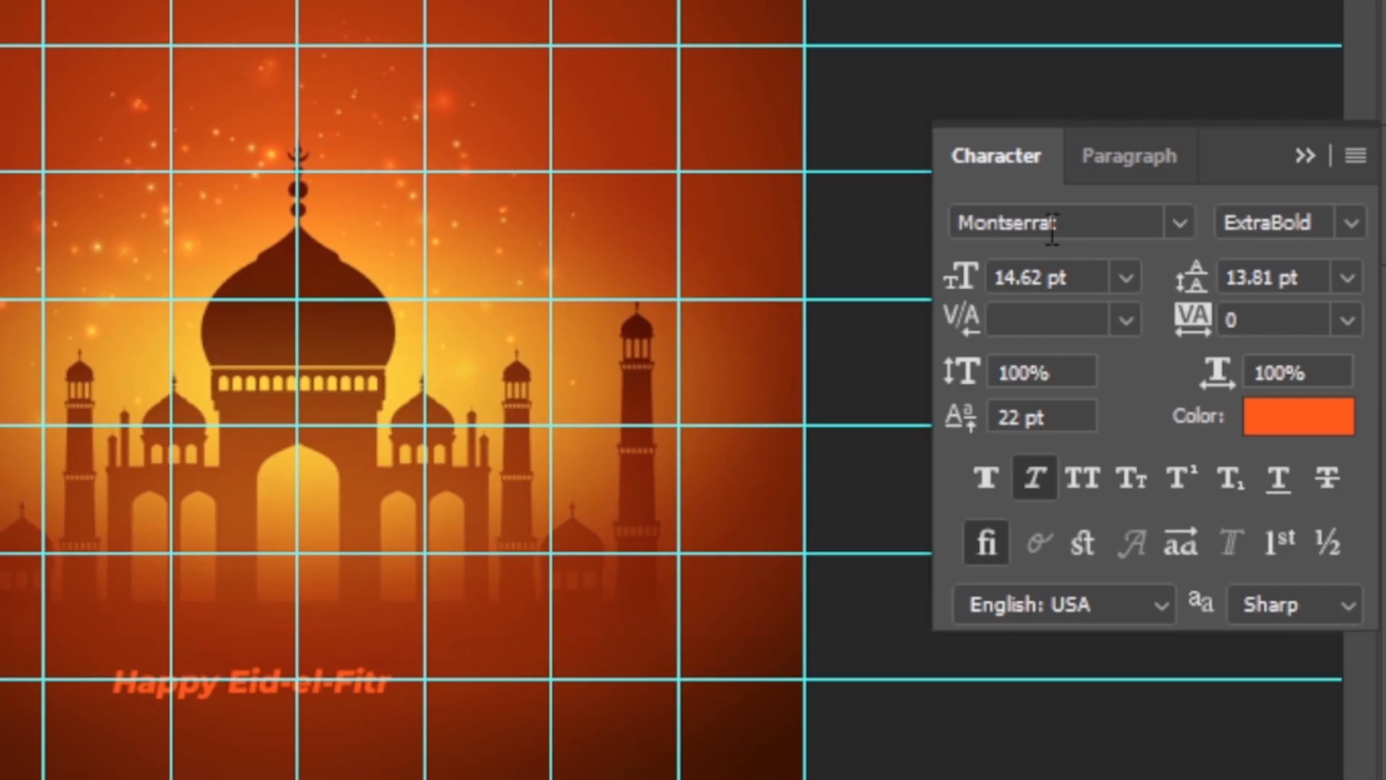
pyautogui.moveTo(1085, 221); pyautogui.dragTo(908, 219)
pyautogui.click(1077, 220)
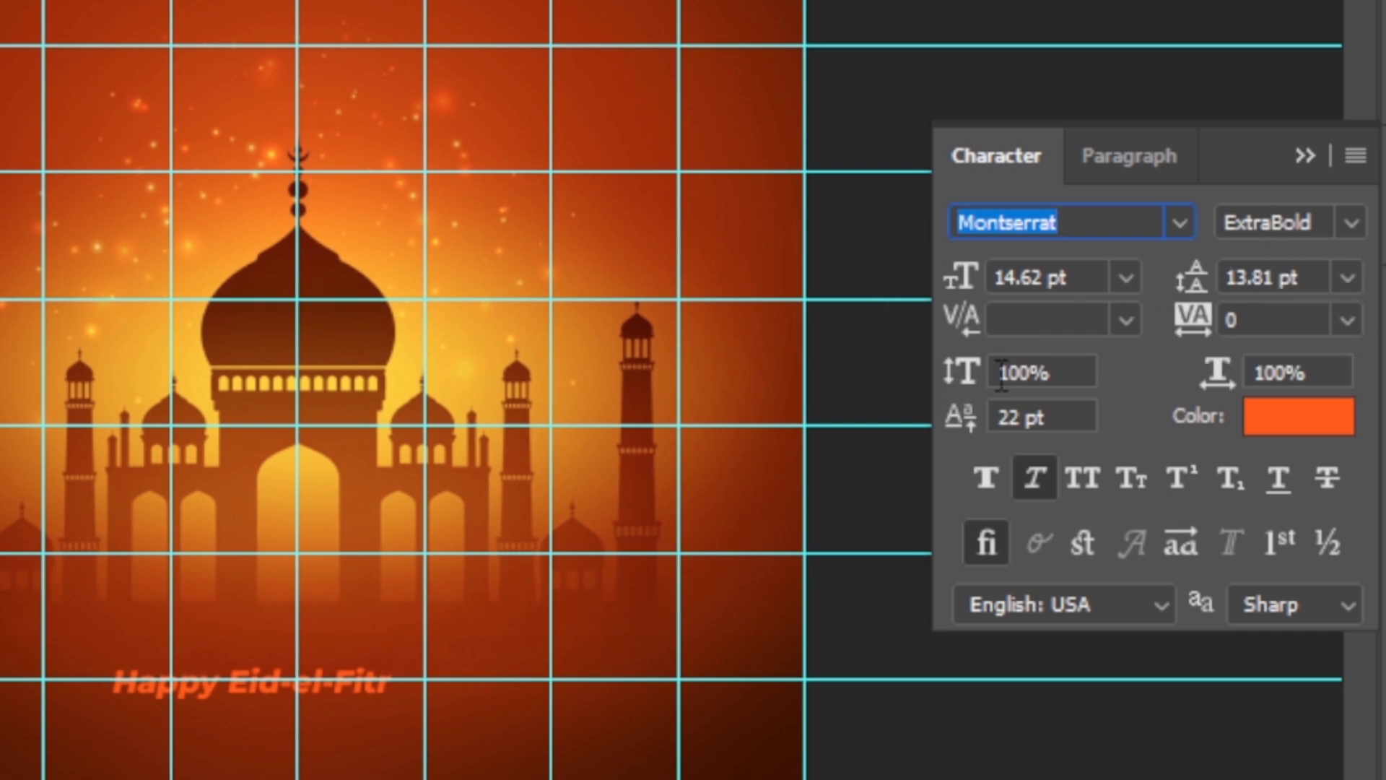
pyautogui.moveTo(1068, 278); pyautogui.dragTo(1009, 277)
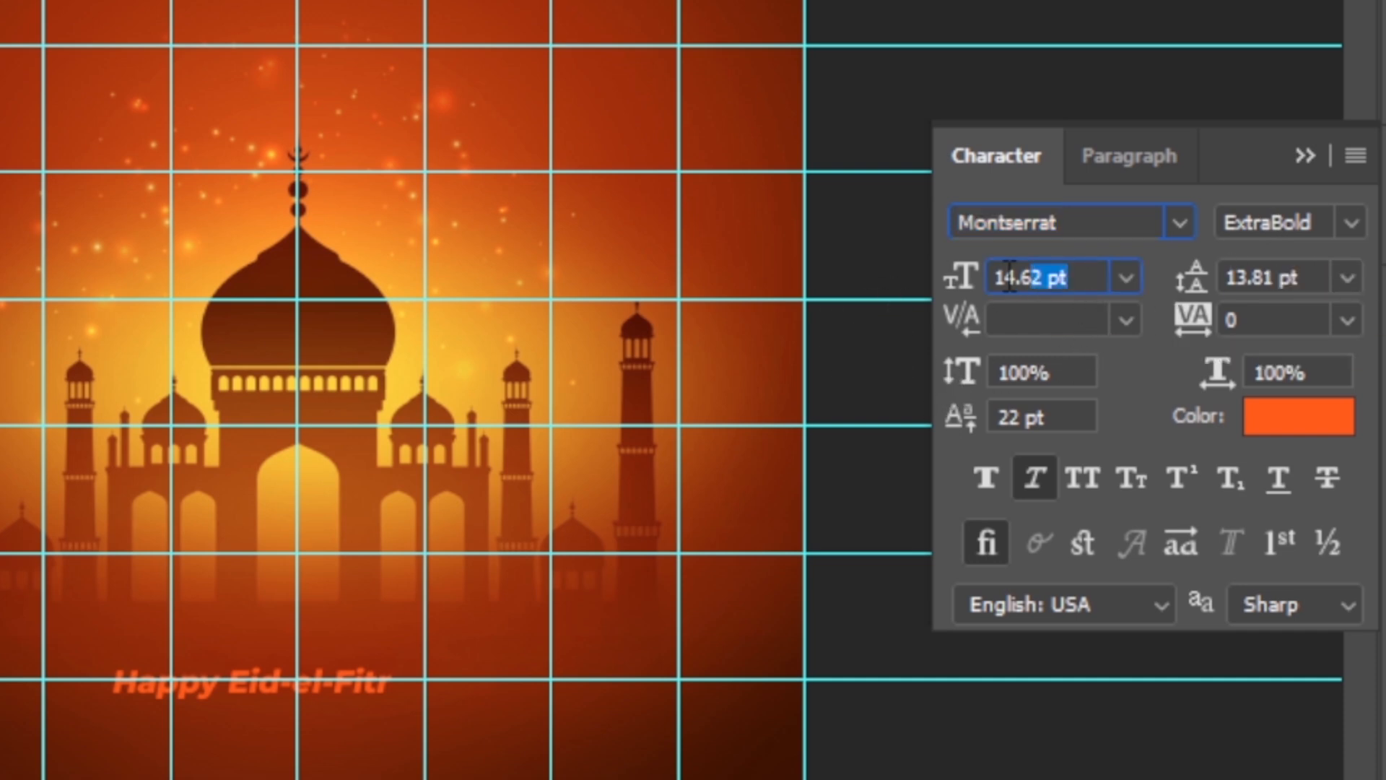
pyautogui.write('4')
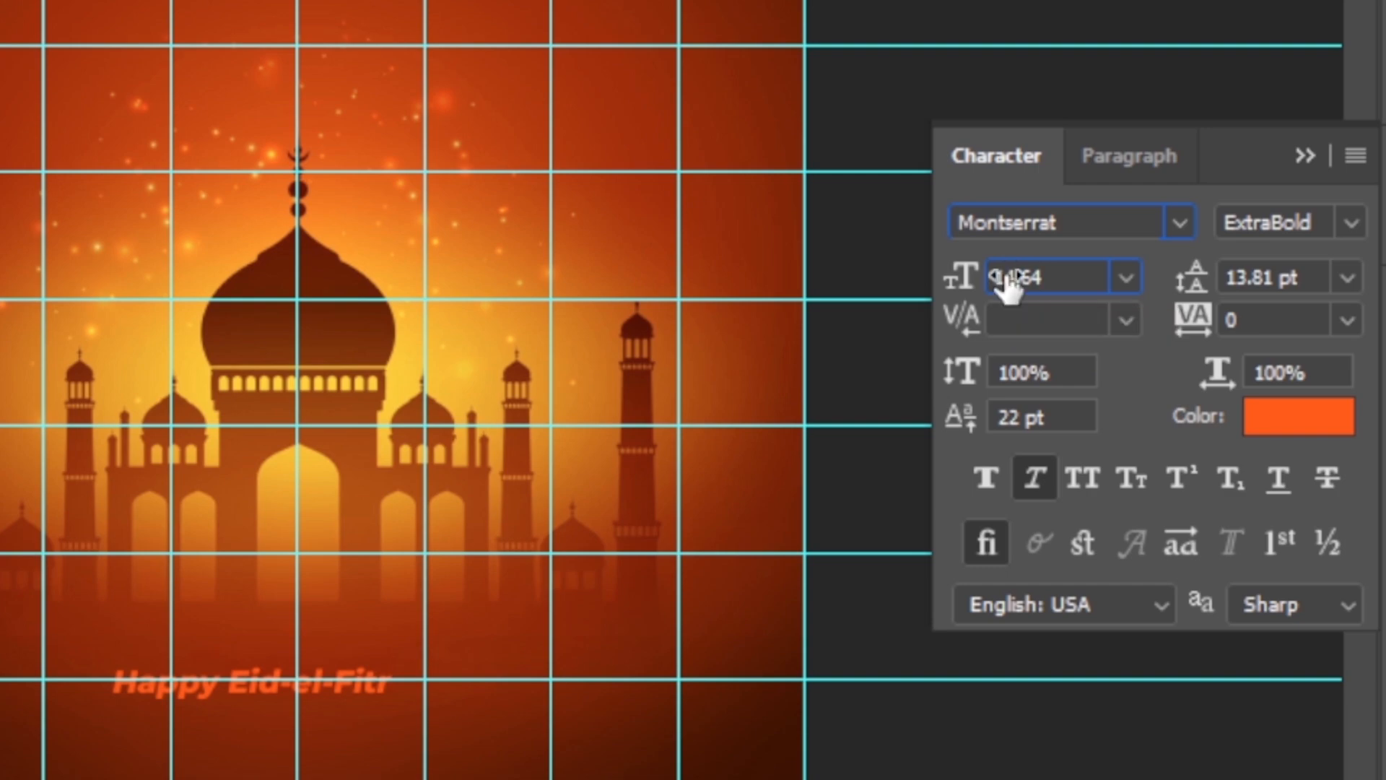
pyautogui.doubleClick(1008, 279)
pyautogui.write('48')
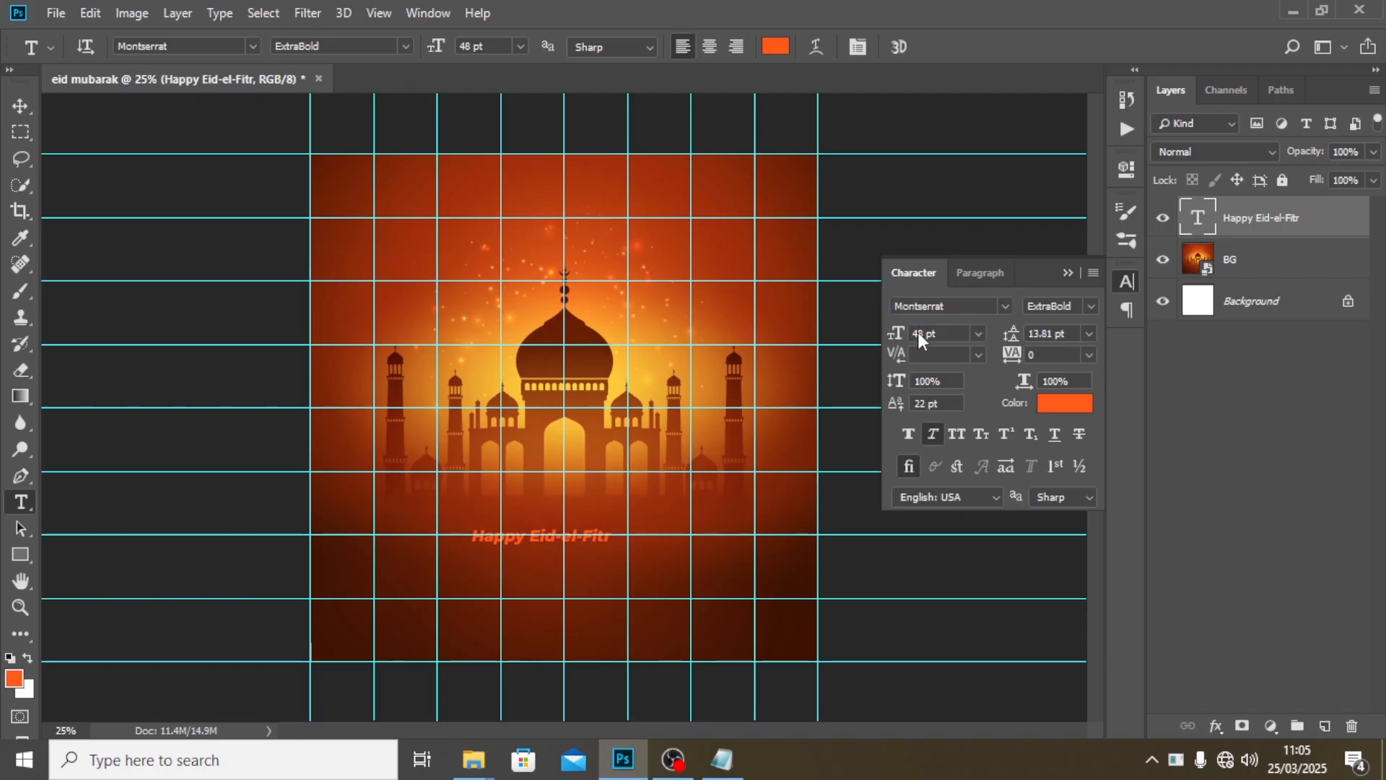
pyautogui.press('Return')
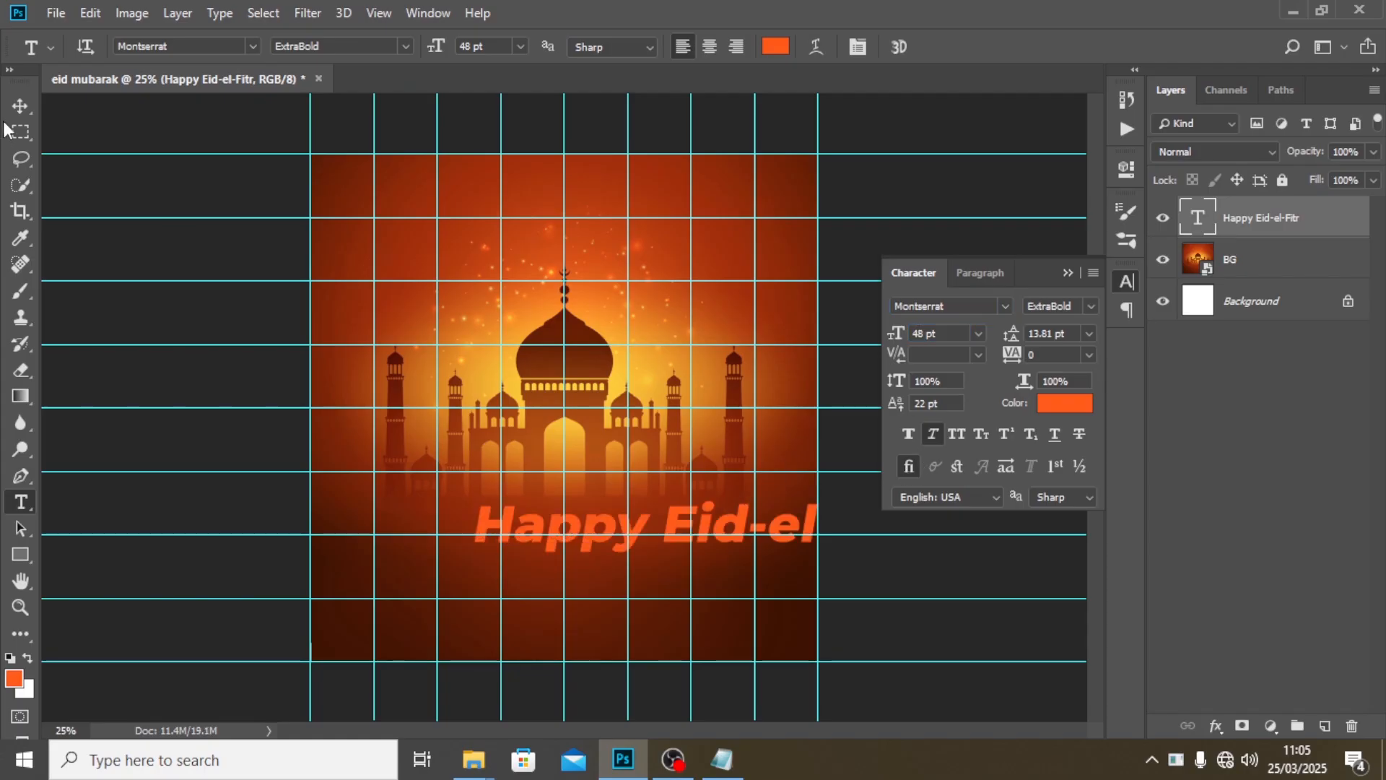
# Move the "Happy Eid-el-Fitr" text to the horizontal centre just under the mosque and remove its italic style
pyautogui.click(20, 106)
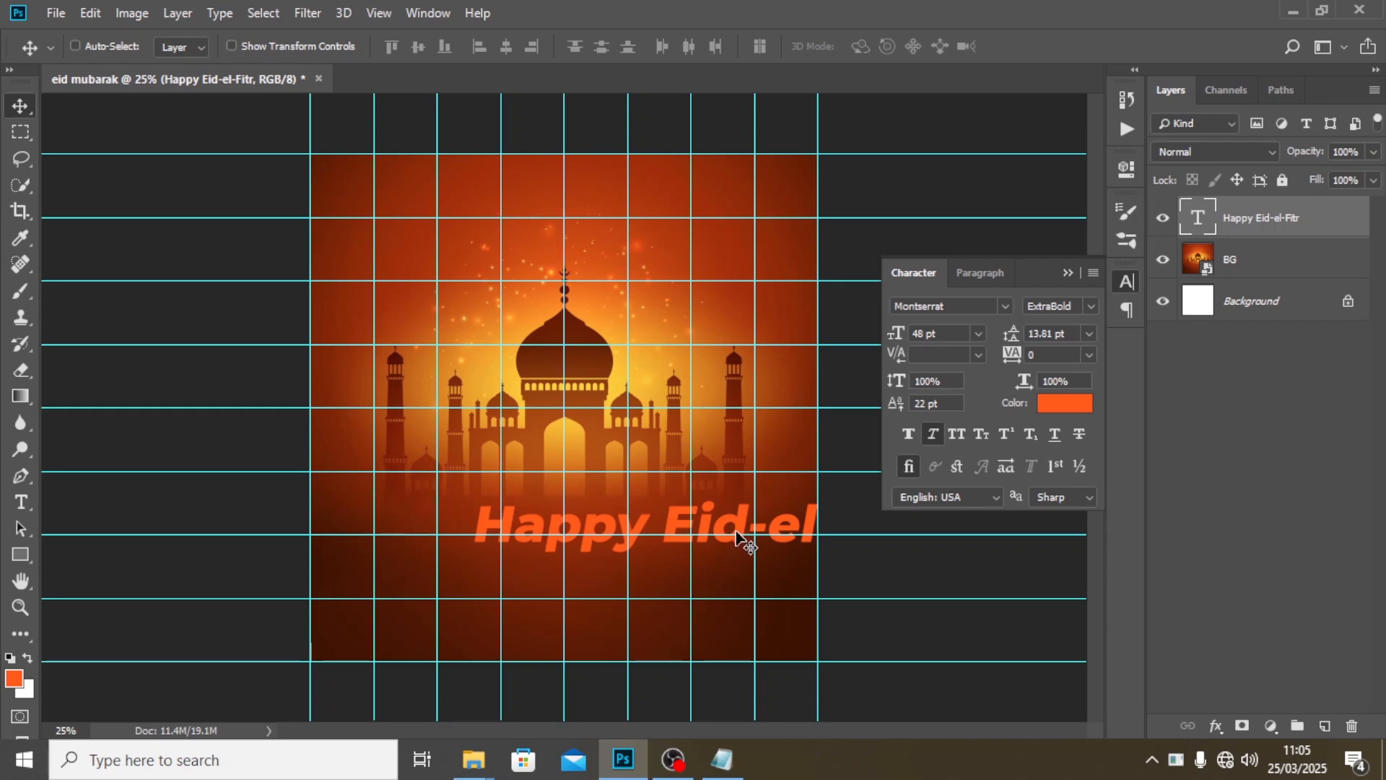
pyautogui.moveTo(718, 524); pyautogui.dragTo(576, 512)
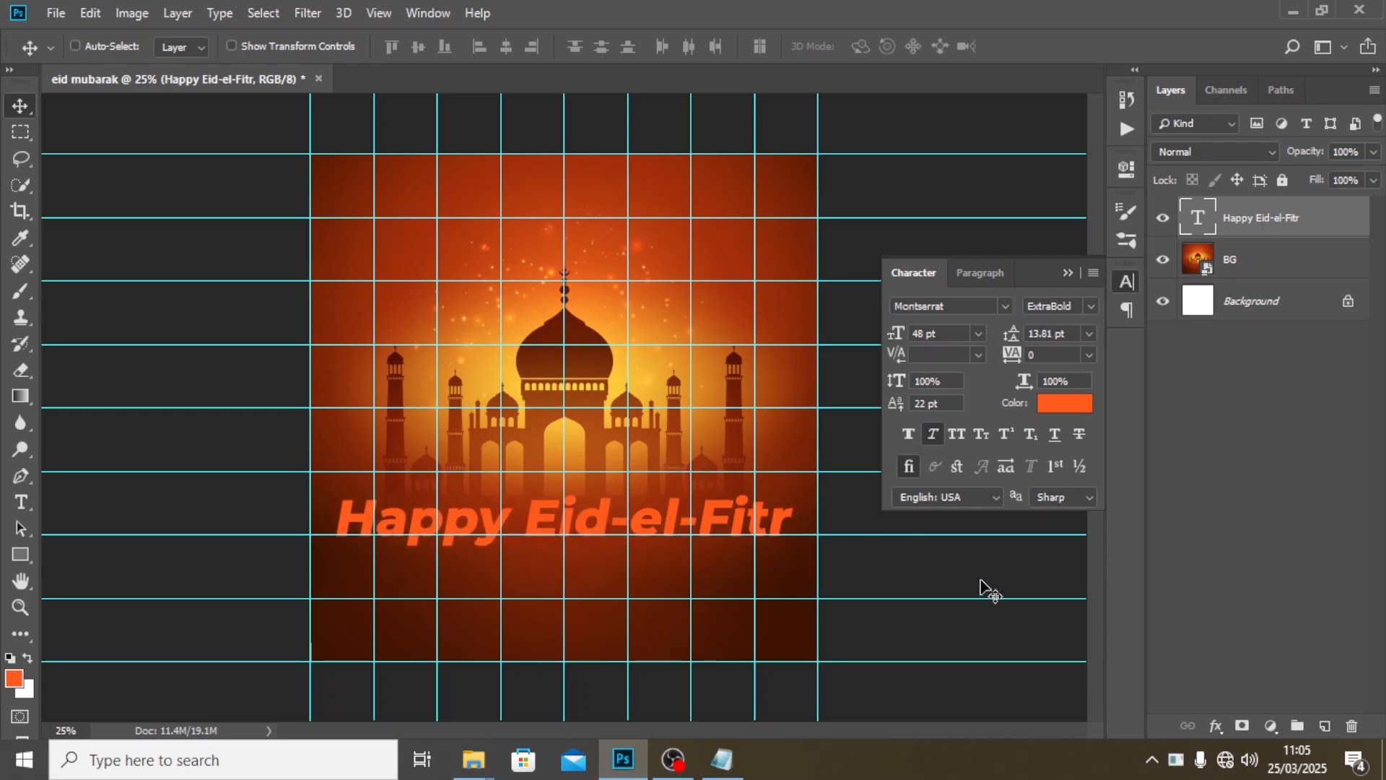
pyautogui.click(932, 436)
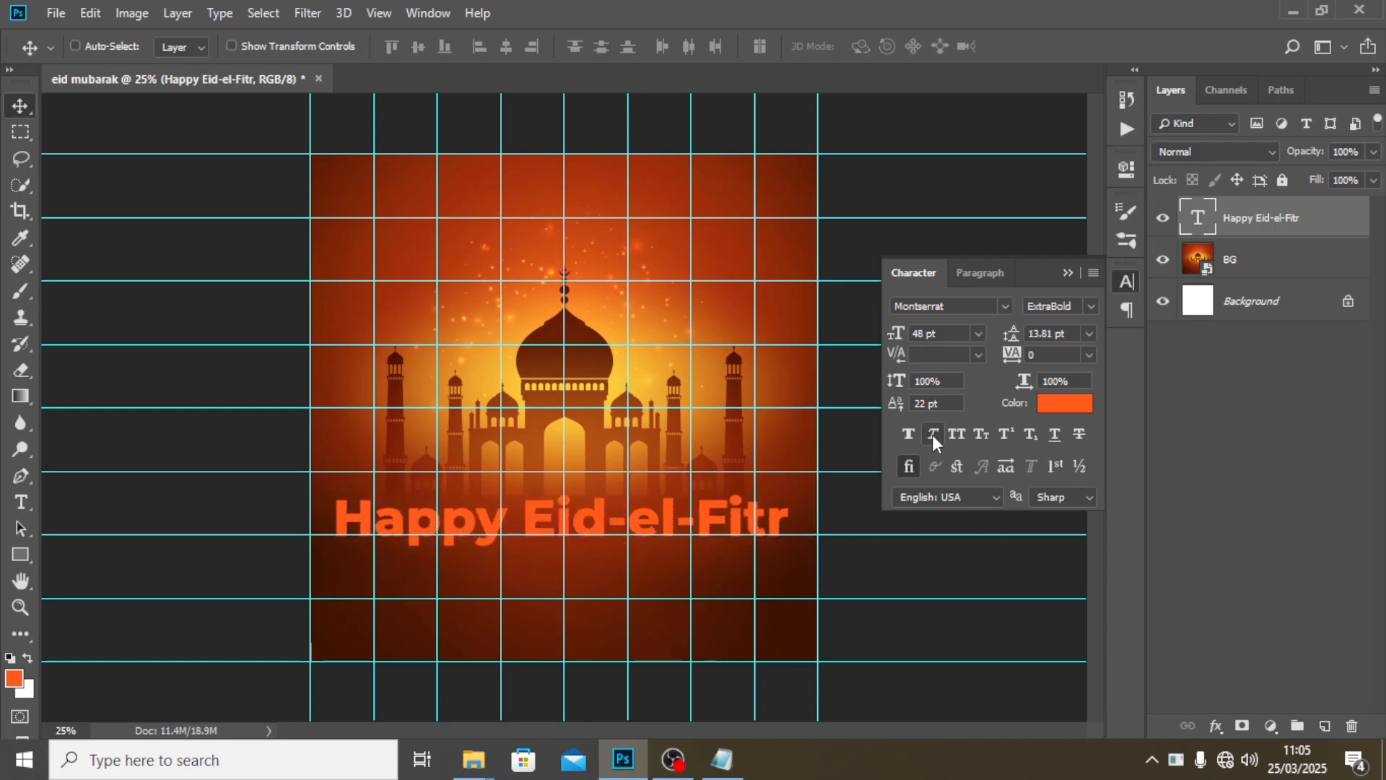
# Nudge the "Happy Eid-el-Fitr" headline to the horizontal centre, hide the guides and scale the text to about 96%
pyautogui.hotkey('ctrl', 't')
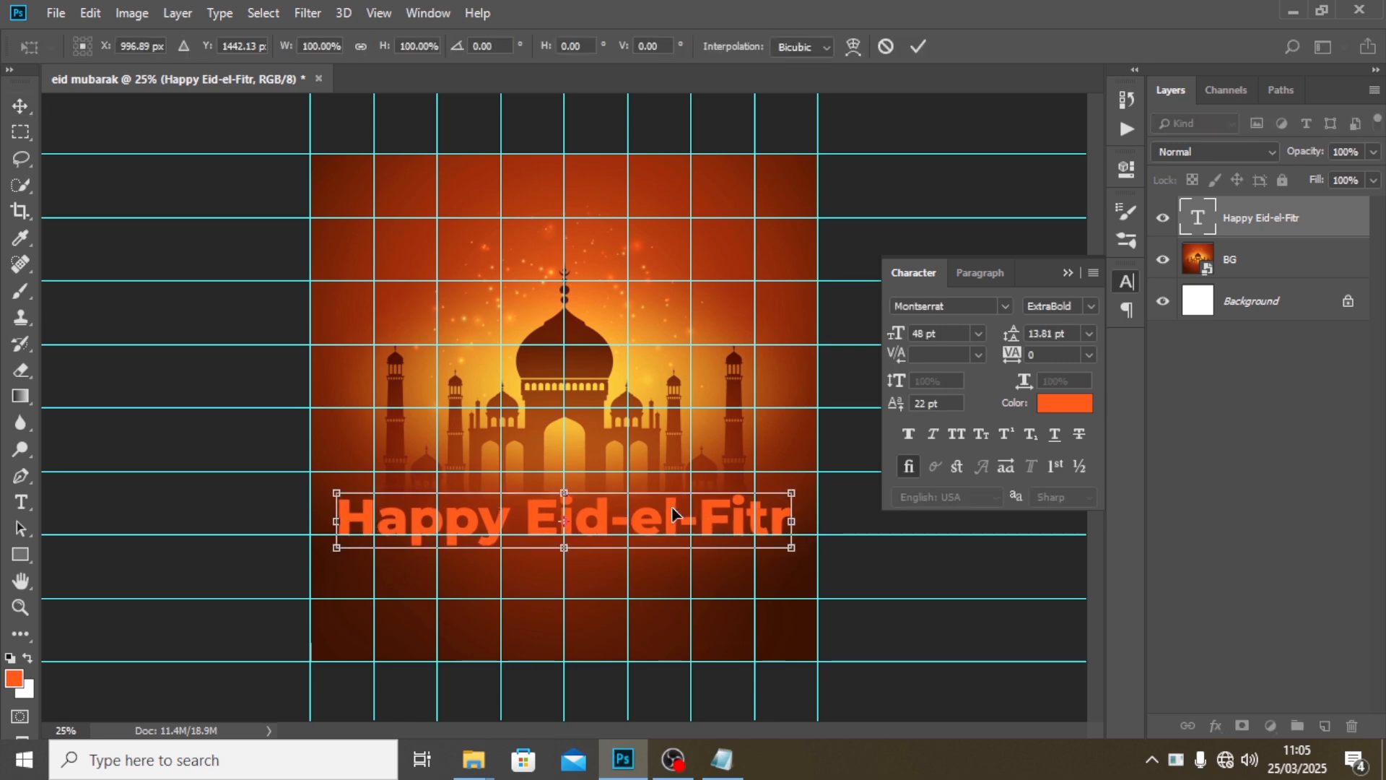
pyautogui.press('Return')
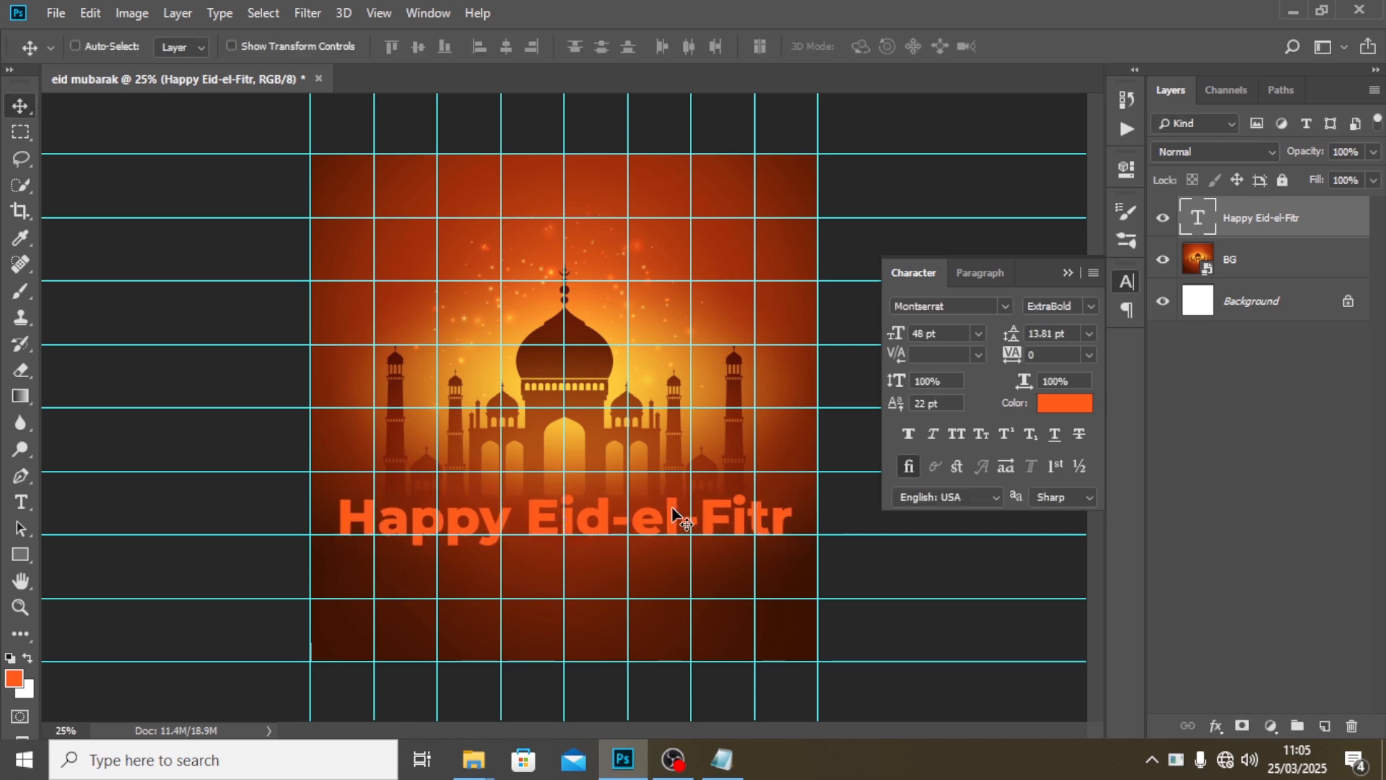
pyautogui.hotkey('ctrl', "'")
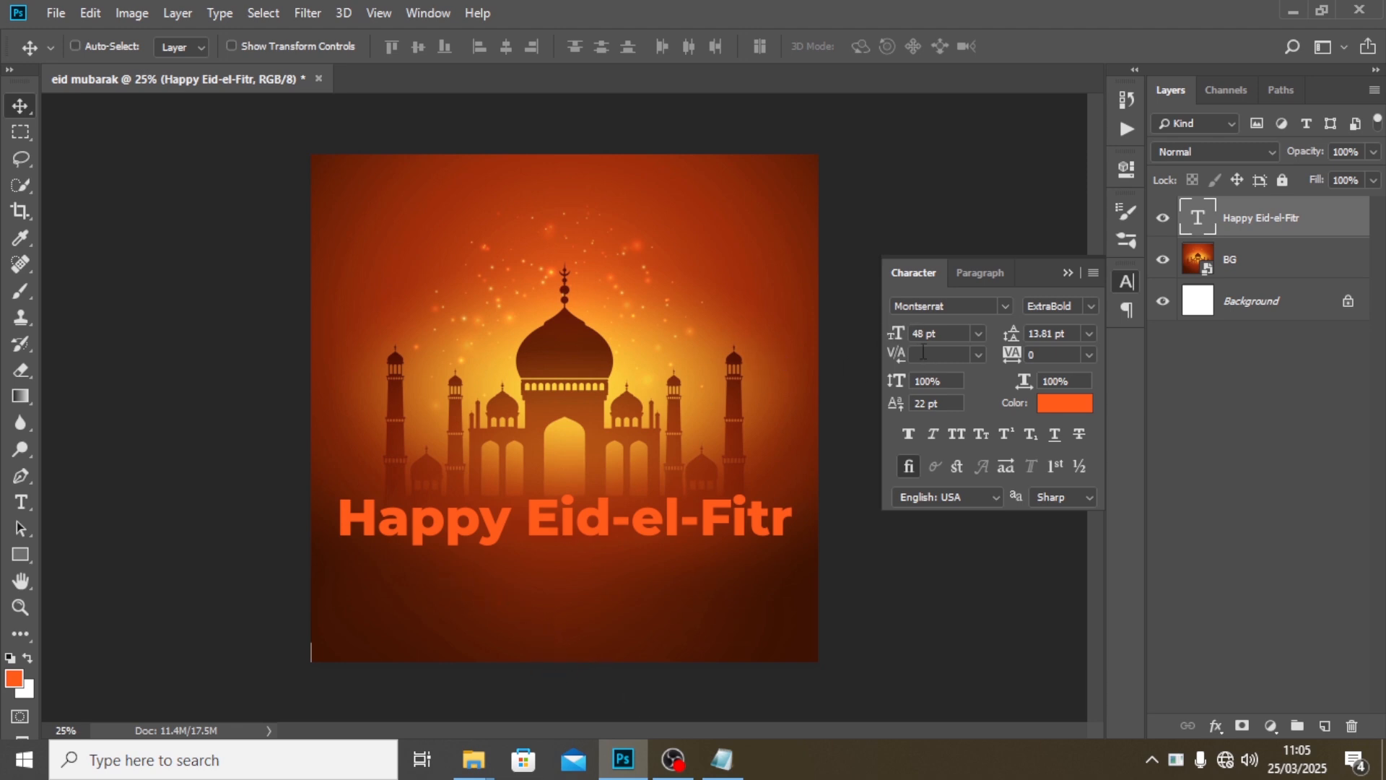
pyautogui.hotkey('ctrl', 't')
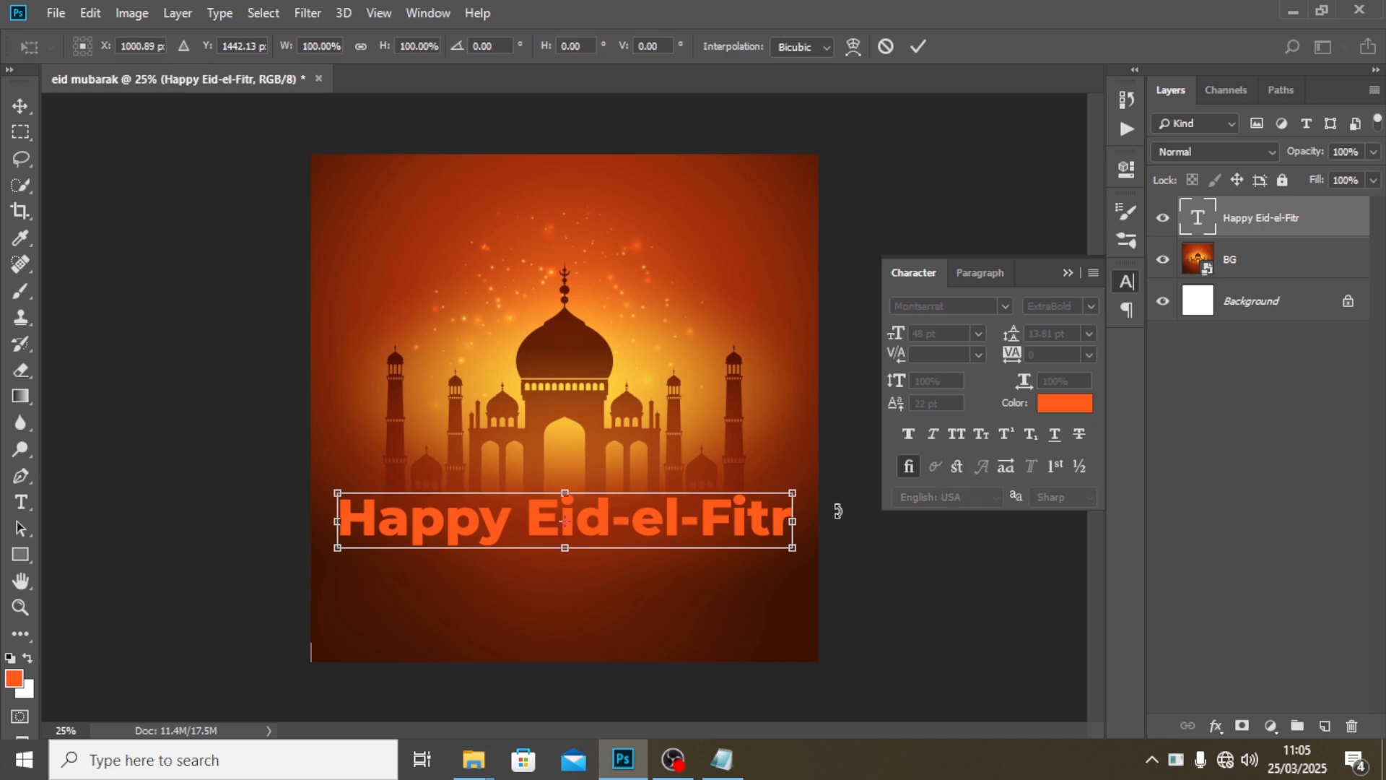
pyautogui.moveTo(792, 548); pyautogui.dragTo(789, 521)
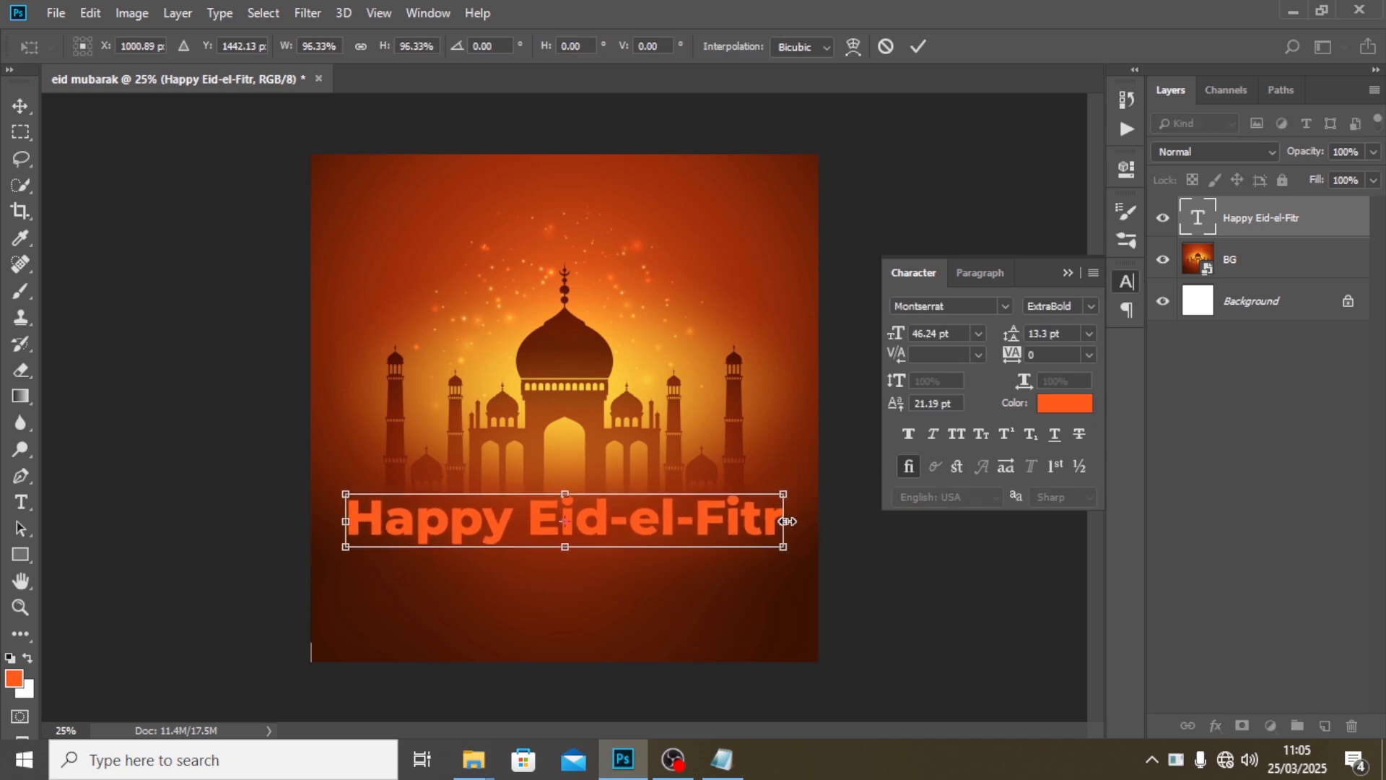
pyautogui.press('Return')
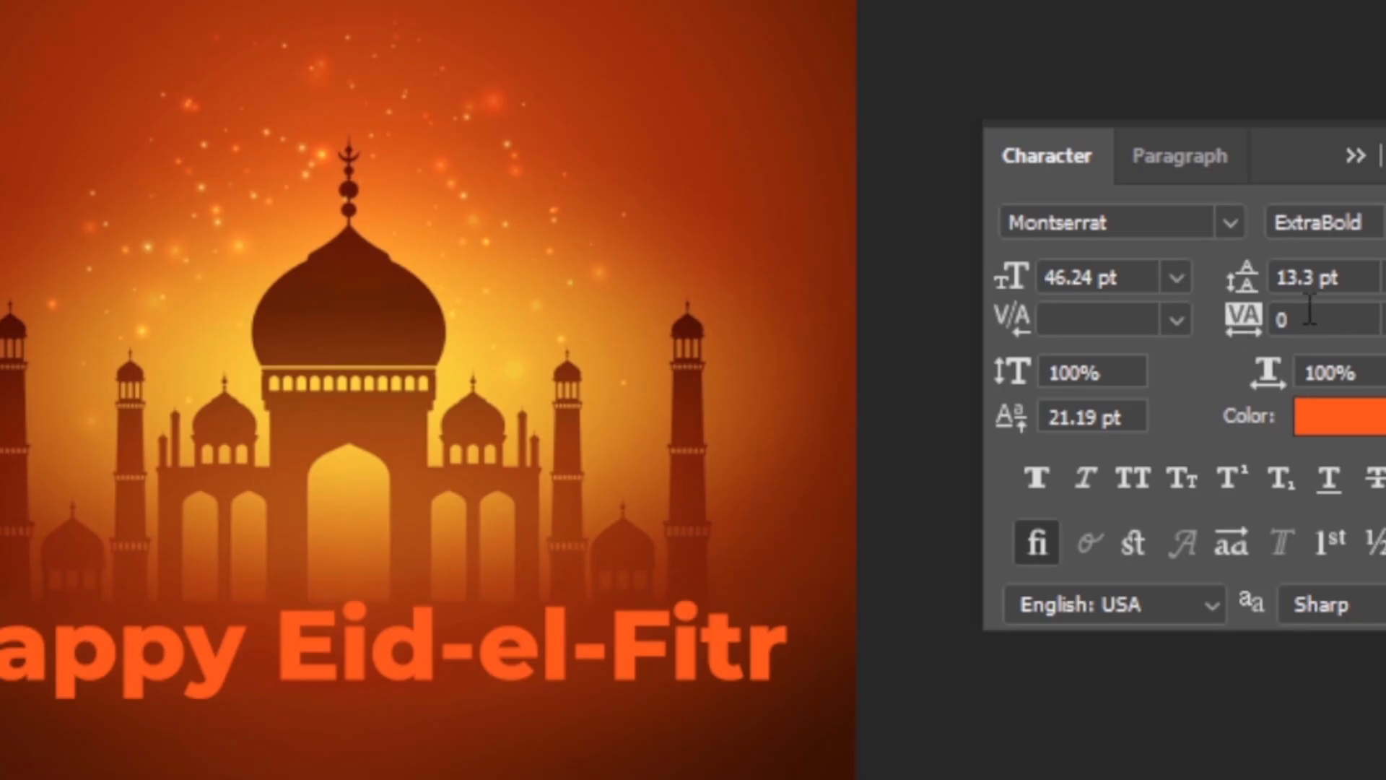
# Set the tracking of the "Happy Eid-el-Fitr" headline to -60
pyautogui.click(1309, 312)
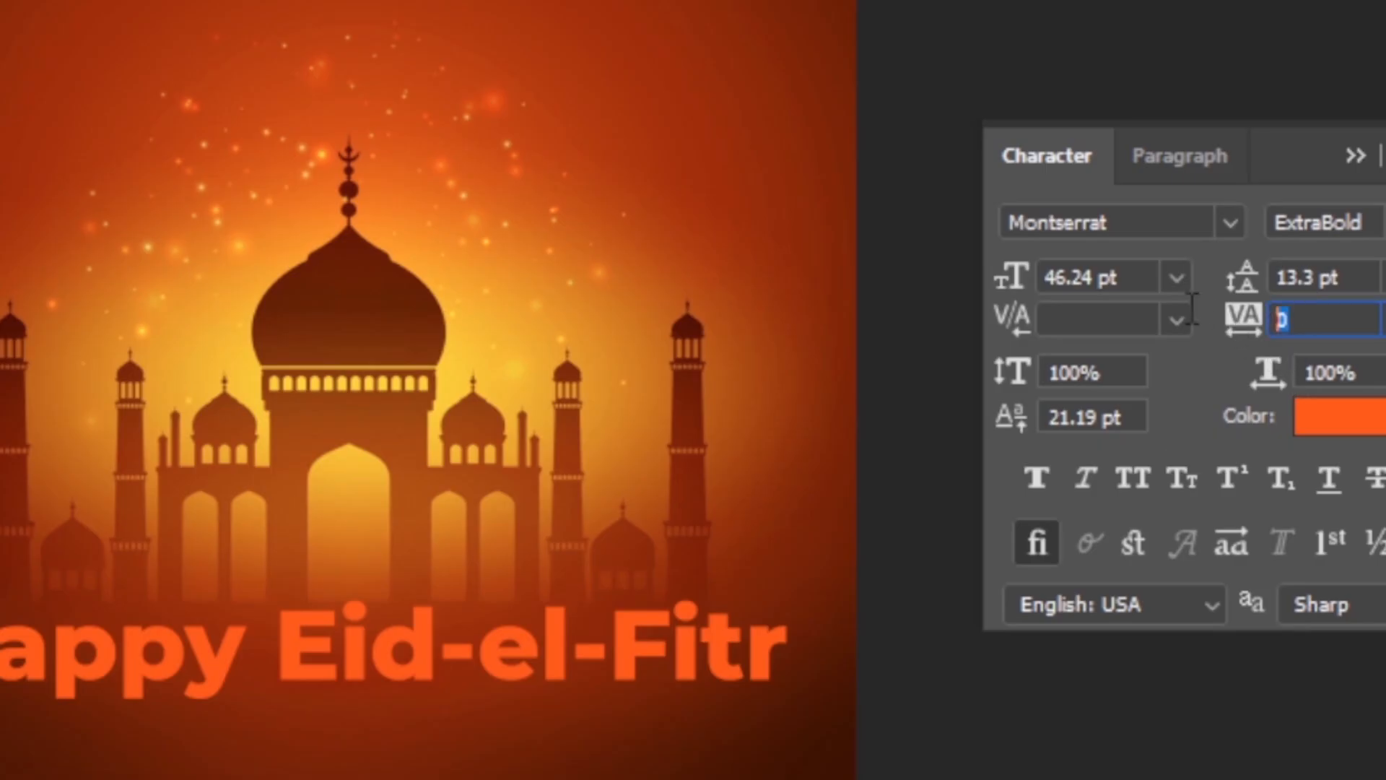
pyautogui.write('-60')
pyautogui.press('Return')
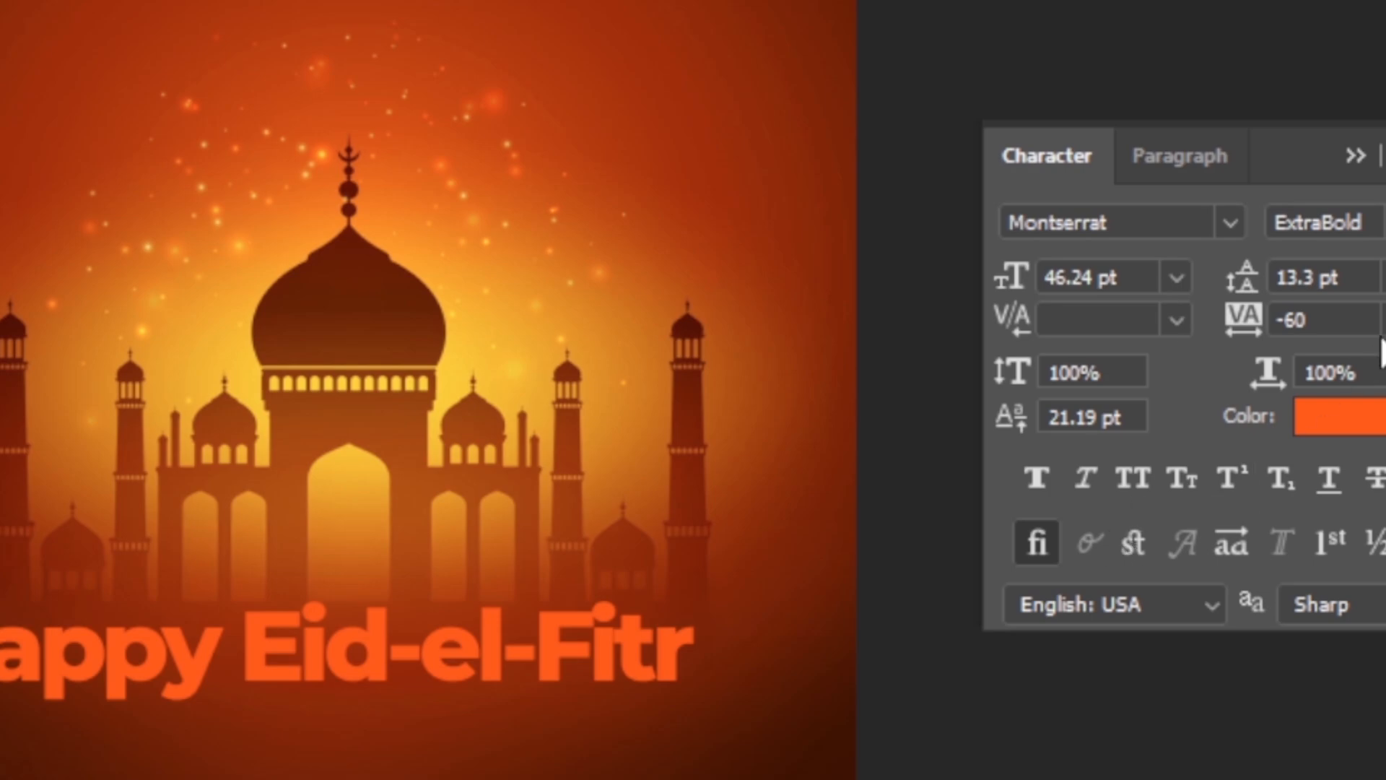
# Recolour the headline with the orange f48802 sampled from the glow beside the mosque's spire
pyautogui.click(1320, 425)
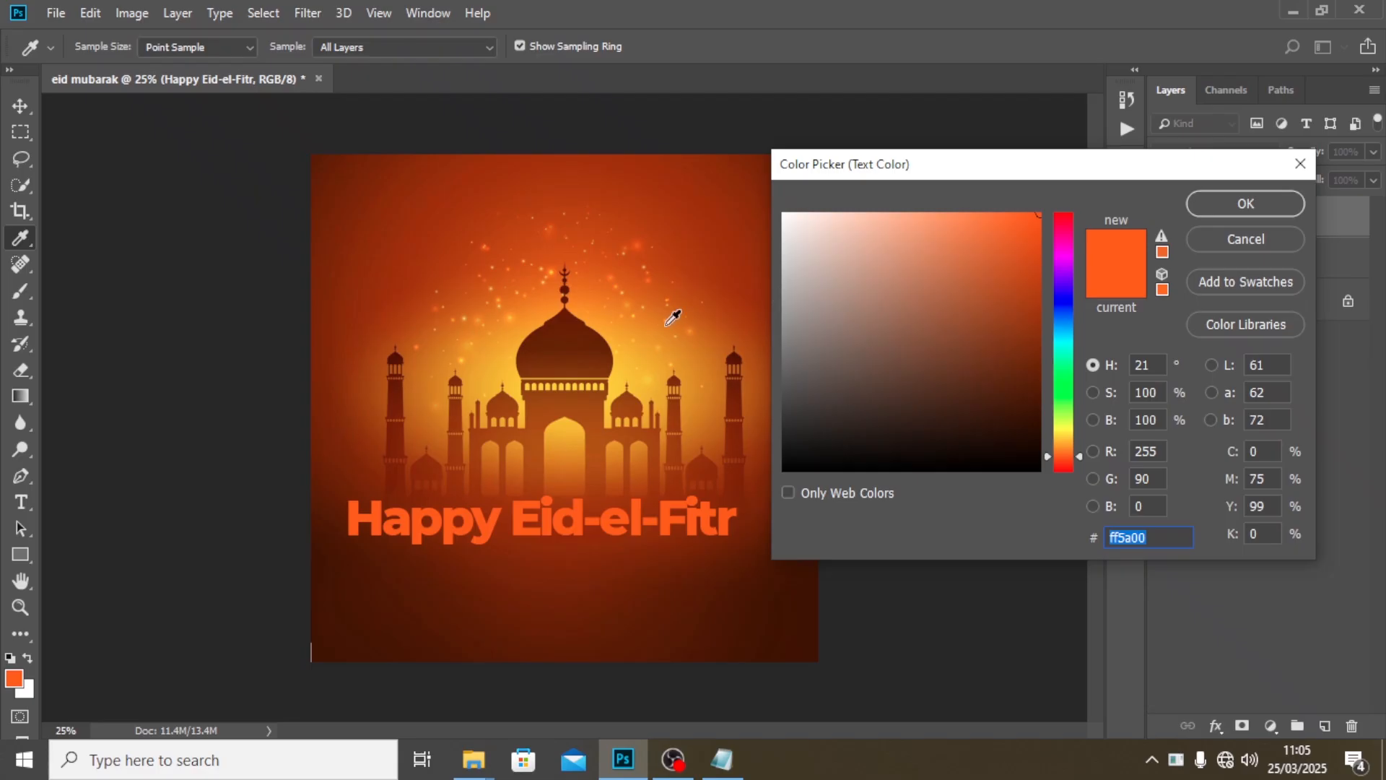
pyautogui.click(697, 317)
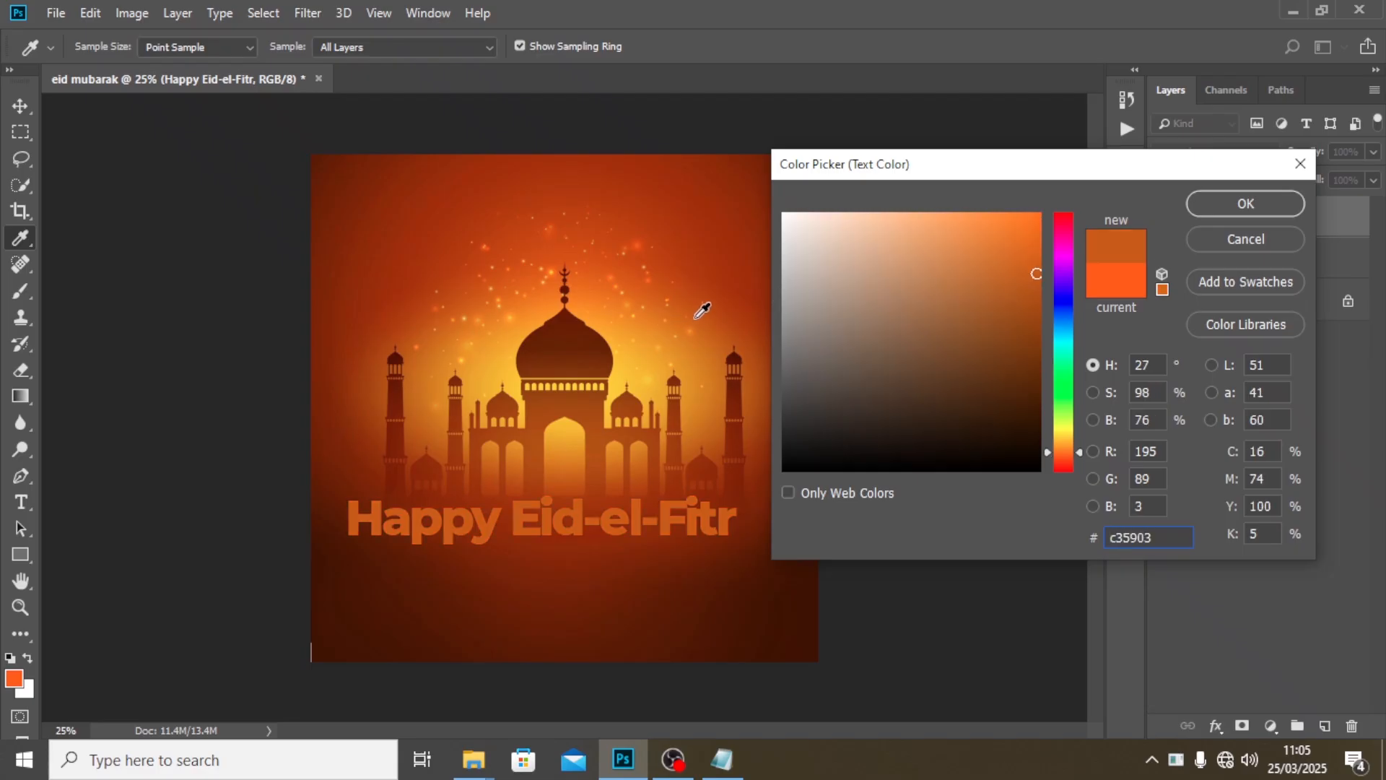
pyautogui.click(690, 336)
pyautogui.click(647, 340)
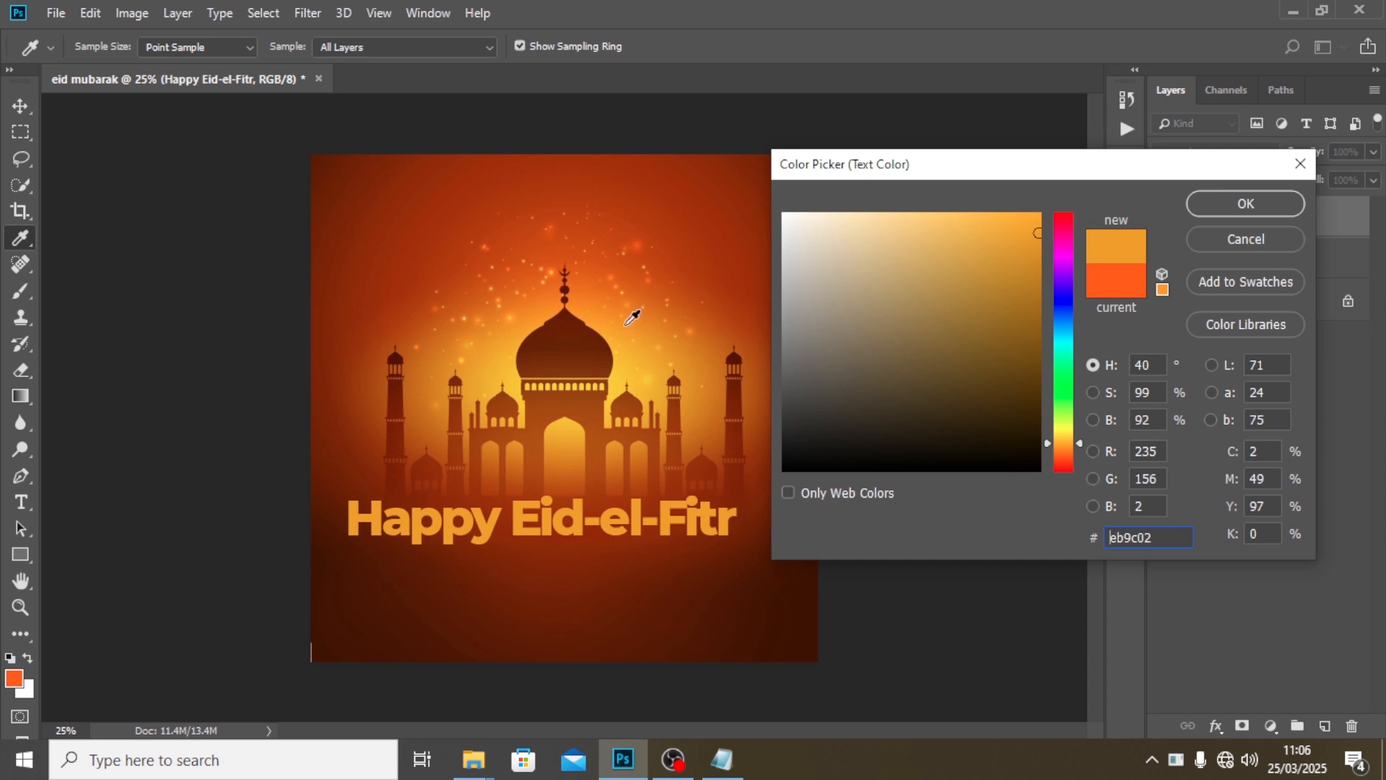
pyautogui.click(602, 315)
pyautogui.click(601, 301)
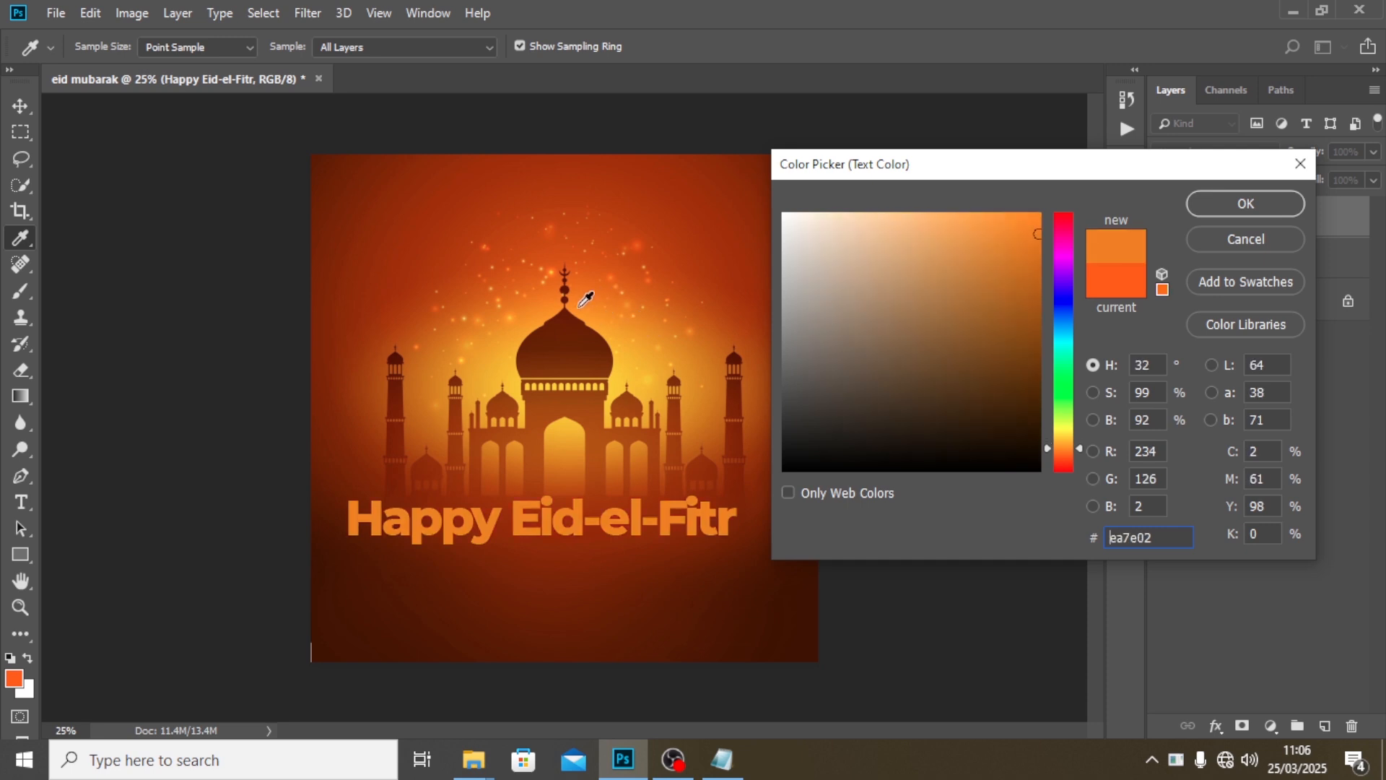
pyautogui.click(585, 299)
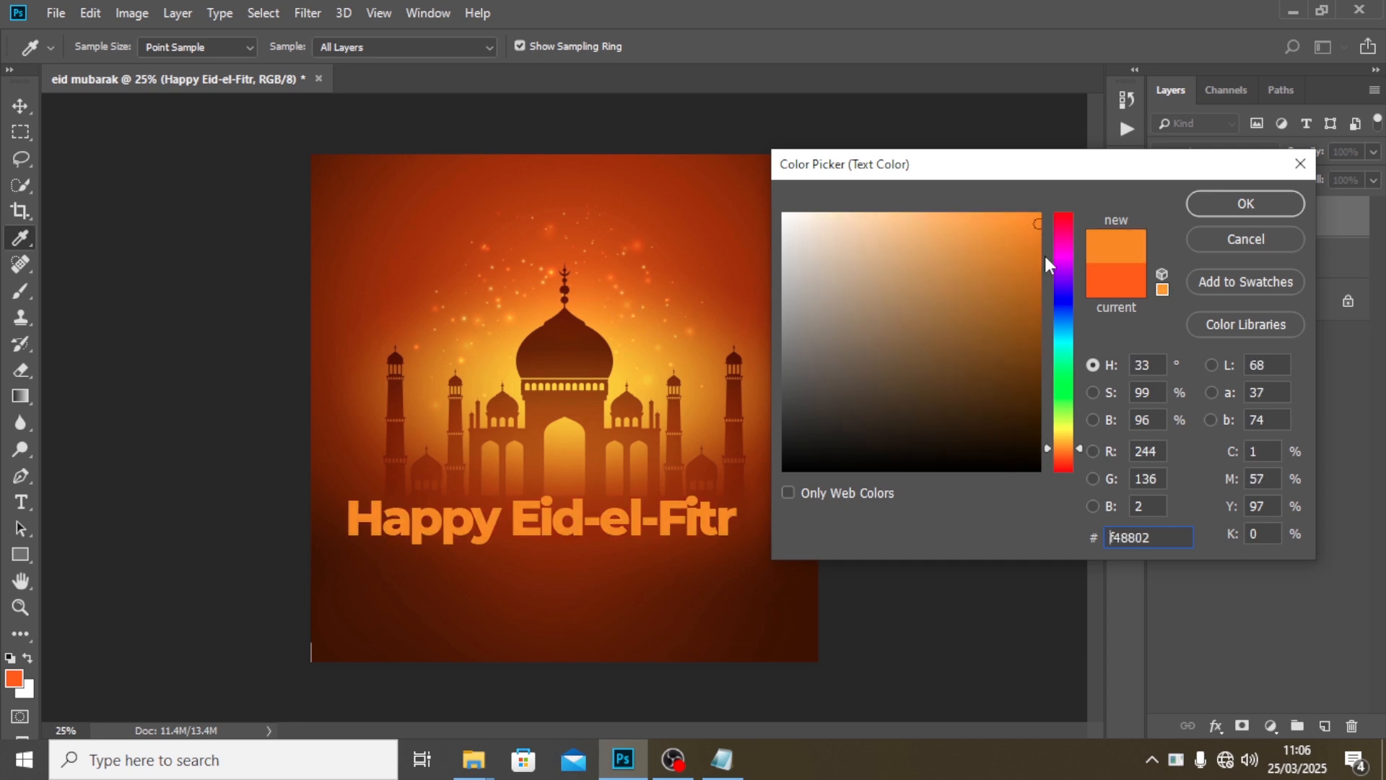
pyautogui.click(1251, 212)
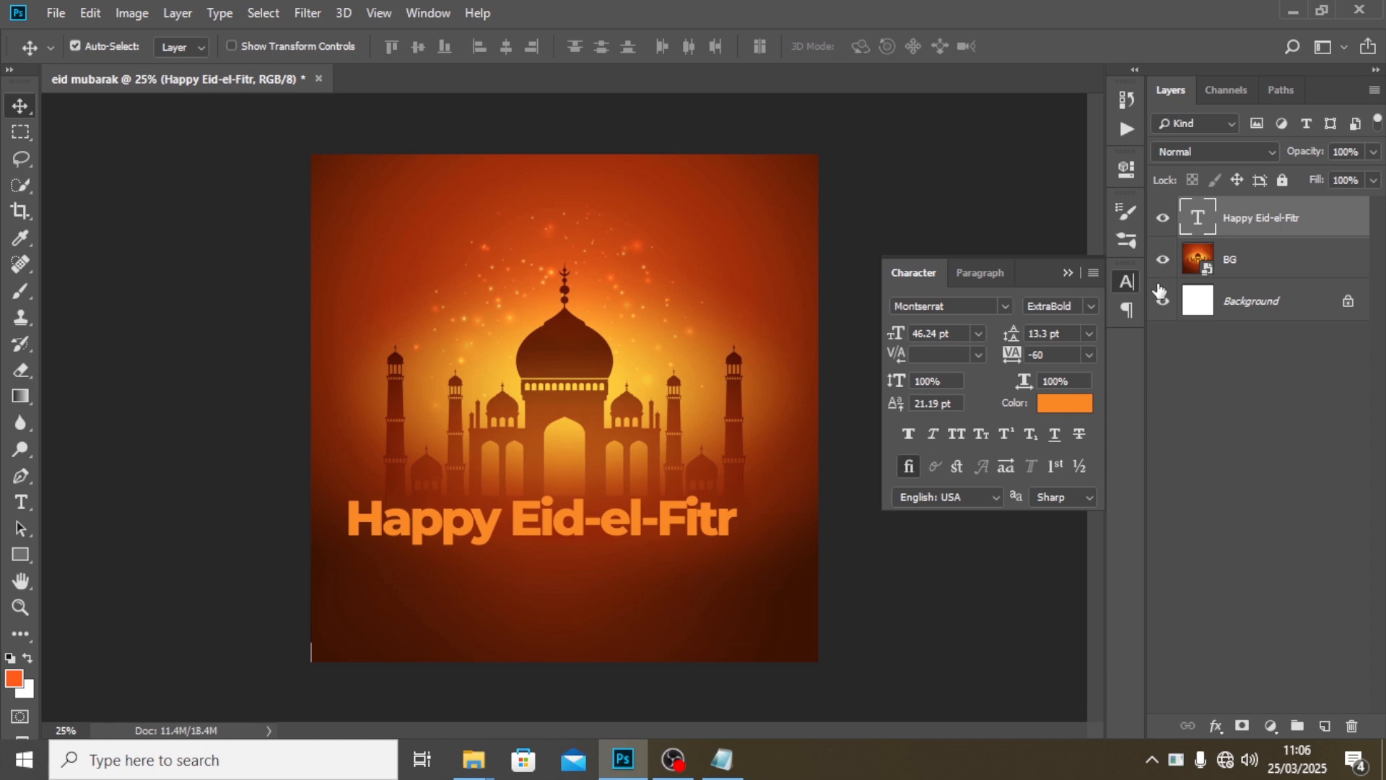
# Show the guides and move the headline sideways to the centre guide and slightly lower beneath the mosque
pyautogui.hotkey('ctrl', ';')
pyautogui.hotkey('ctrl', 't')
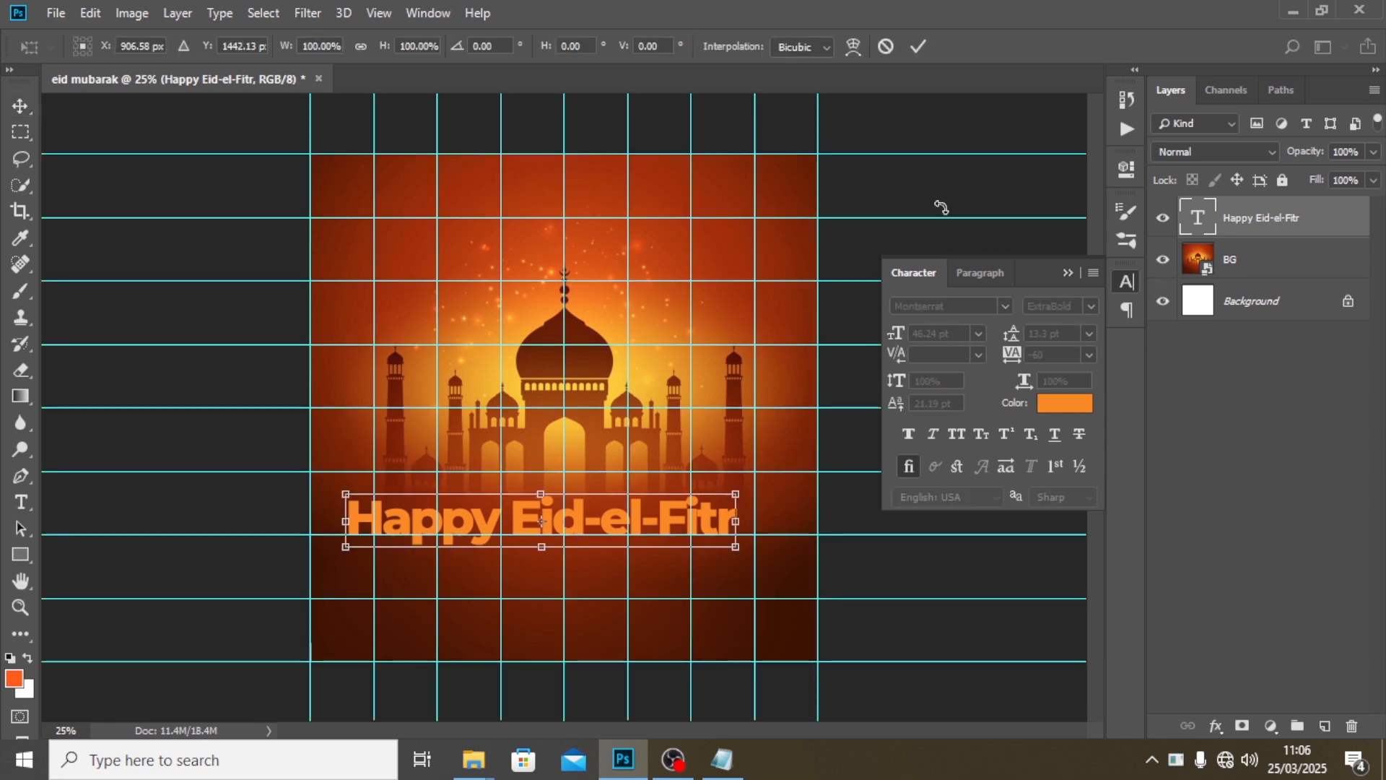
pyautogui.hotkey('shift', 'Right')
pyautogui.hotkey('shift', 'Right')
pyautogui.hotkey('shift', 'Right')
pyautogui.hotkey('shift', 'Right')
pyautogui.hotkey('shift', 'Right')
pyautogui.hotkey('shift', 'Right')
pyautogui.hotkey('shift', 'Right')
pyautogui.hotkey('shift', 'Right')
pyautogui.hotkey('shift', 'Right')
pyautogui.hotkey('shift', 'Right')
pyautogui.hotkey('shift', 'Right')
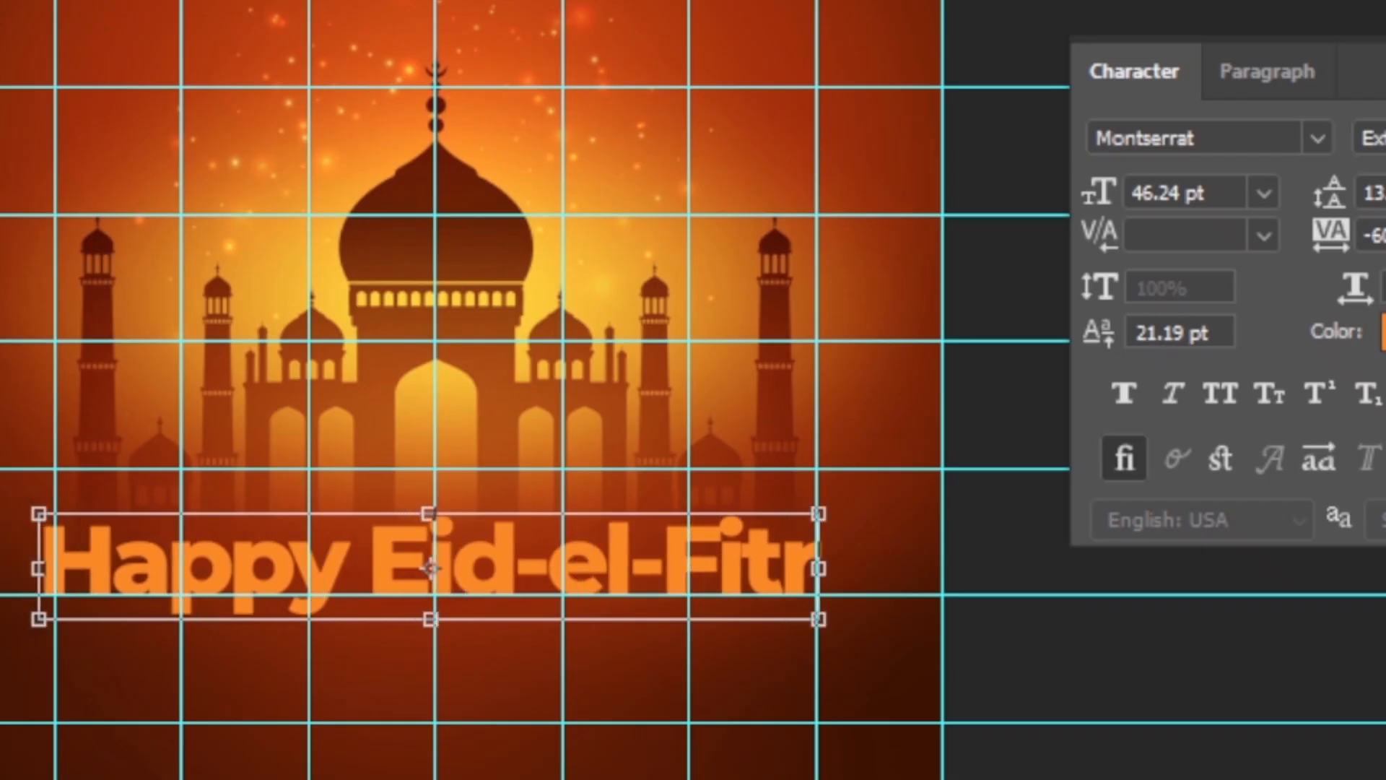
pyautogui.hotkey('shift', 'Right')
pyautogui.hotkey('shift', 'Right')
pyautogui.hotkey('shift', 'Down')
pyautogui.hotkey('shift', 'Right')
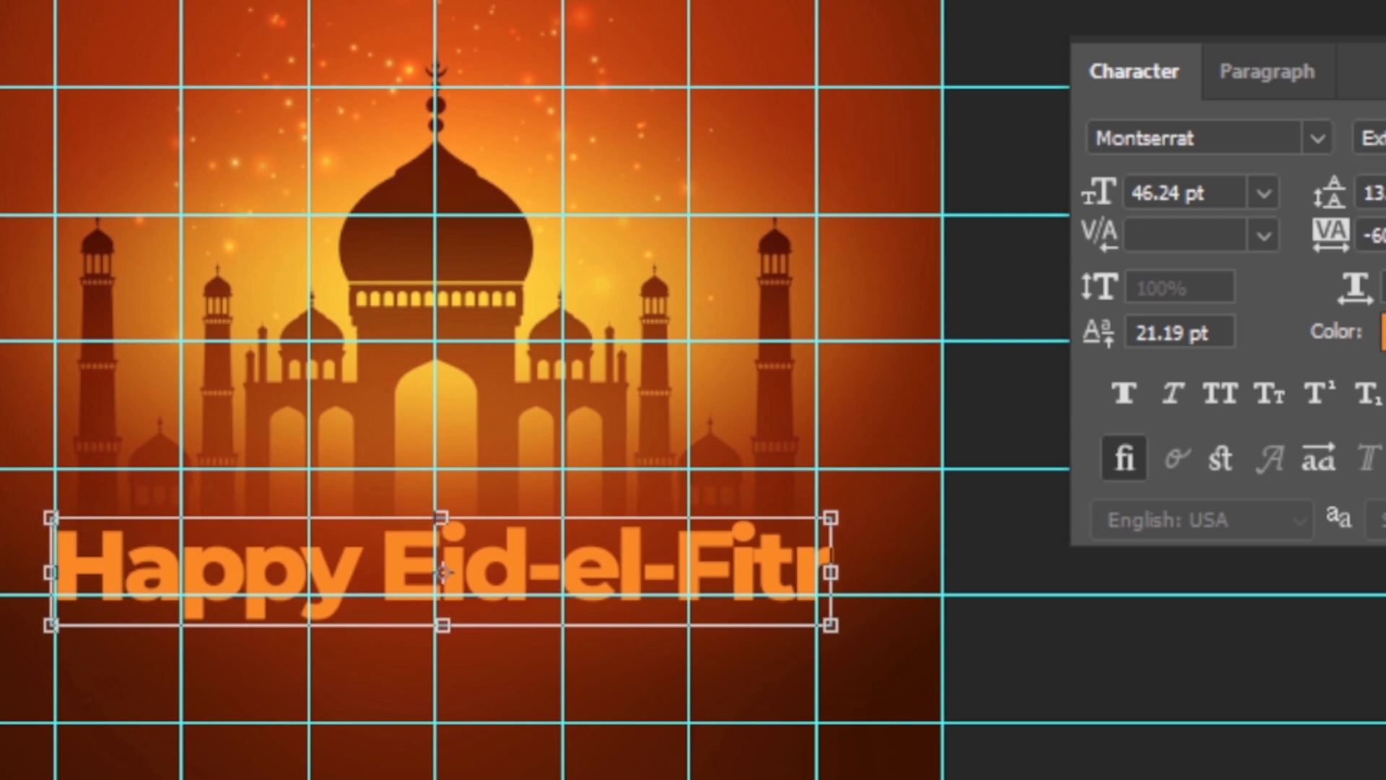
pyautogui.hotkey('shift', 'Left')
pyautogui.hotkey('shift', 'Left')
pyautogui.hotkey('shift', 'Right')
pyautogui.hotkey('shift', 'Down')
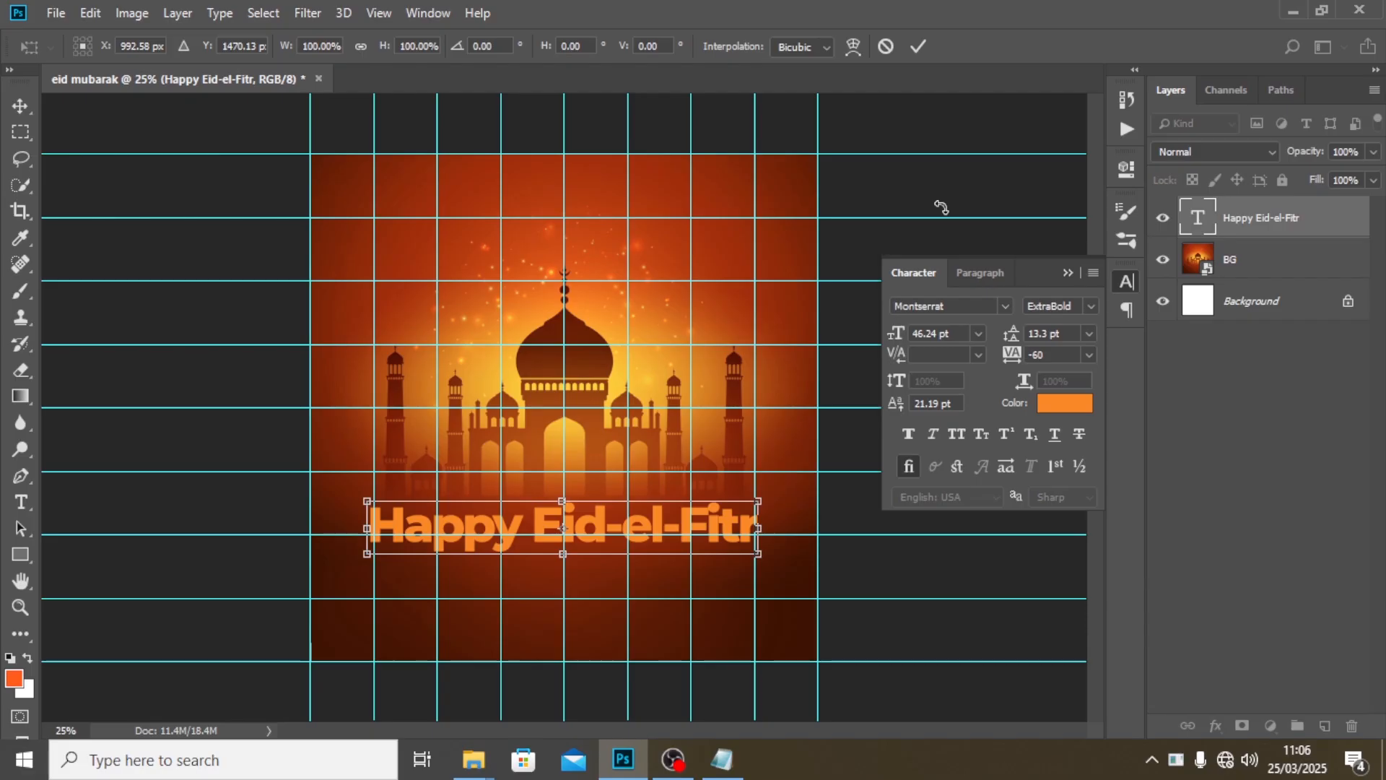
pyautogui.press('Return')
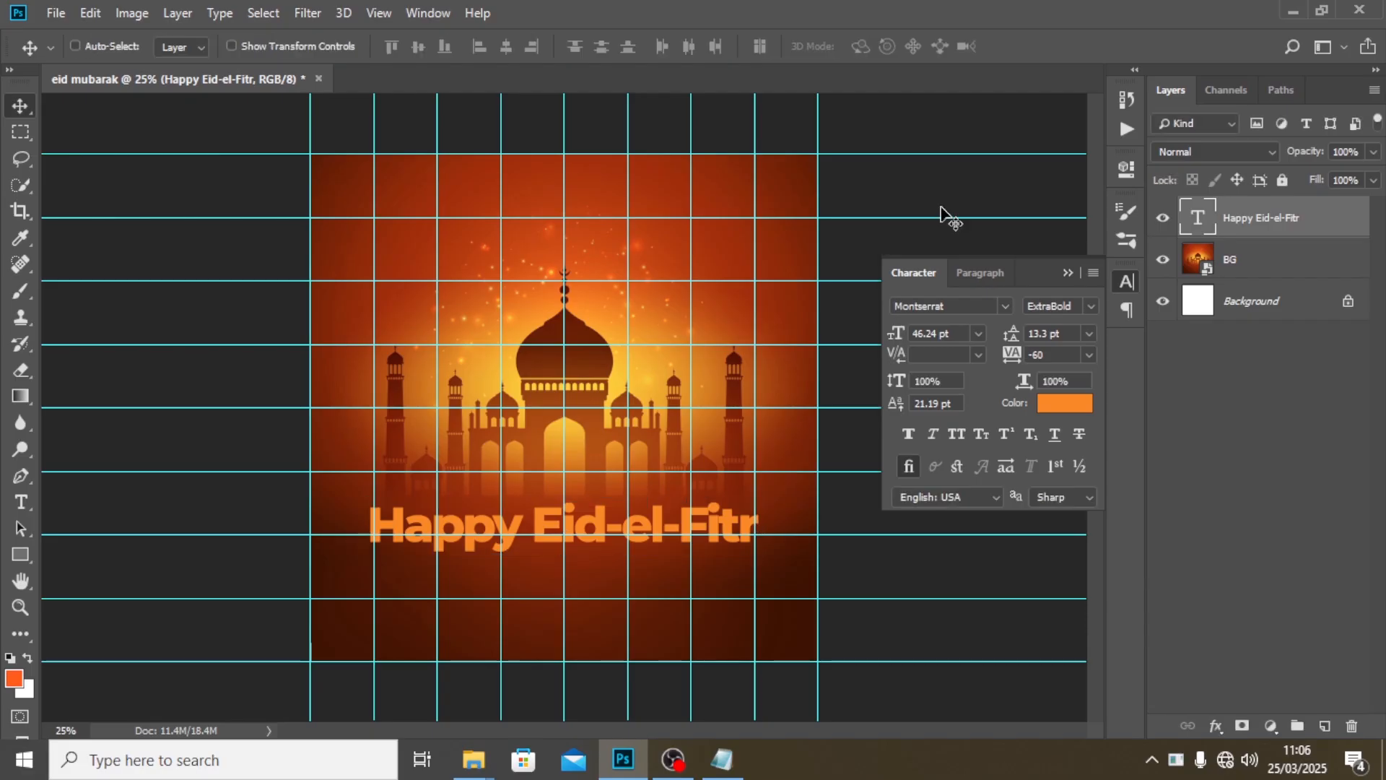
# Duplicate the headline directly below the original and give the copy centred paragraph alignment, lined up under the headline
pyautogui.hotkey('ctrl', 'j')
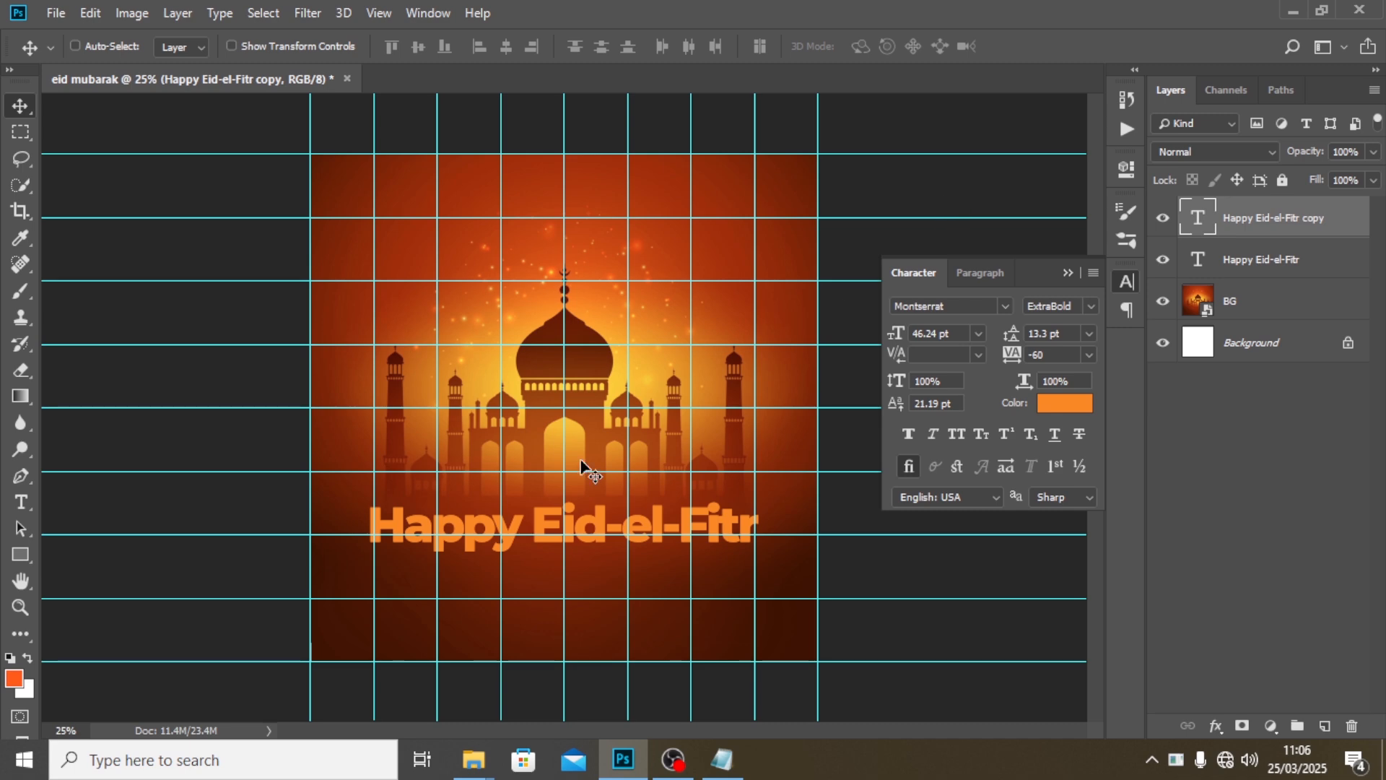
pyautogui.moveTo(664, 534); pyautogui.dragTo(664, 591)
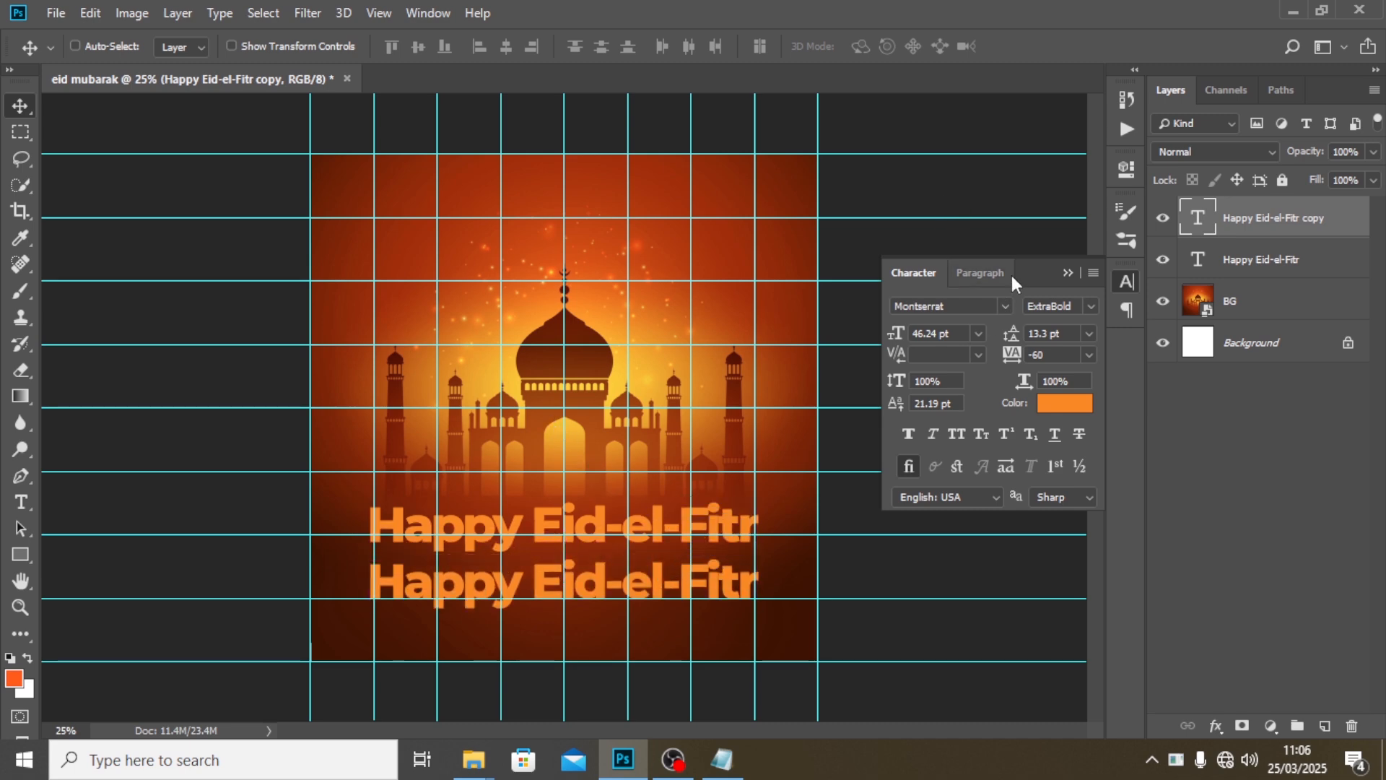
pyautogui.click(981, 271)
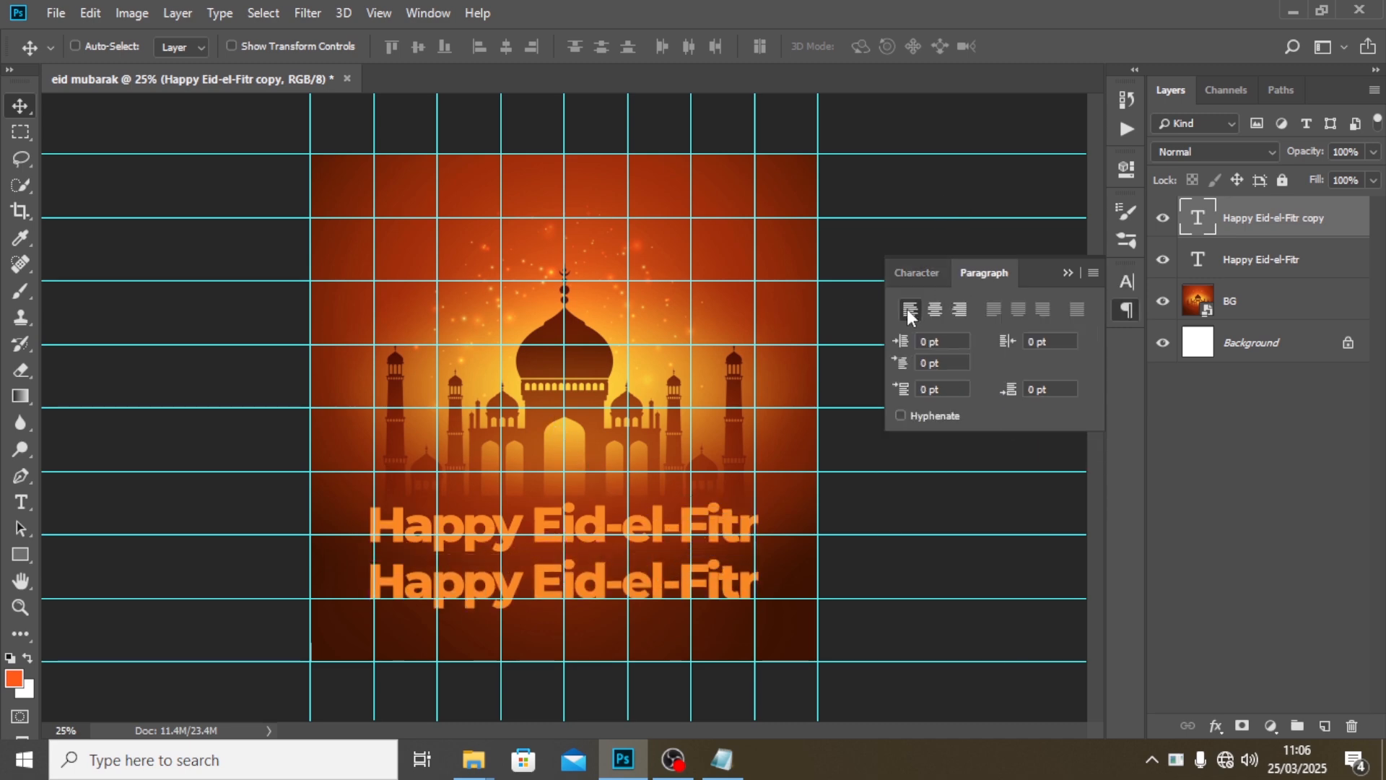
pyautogui.click(935, 309)
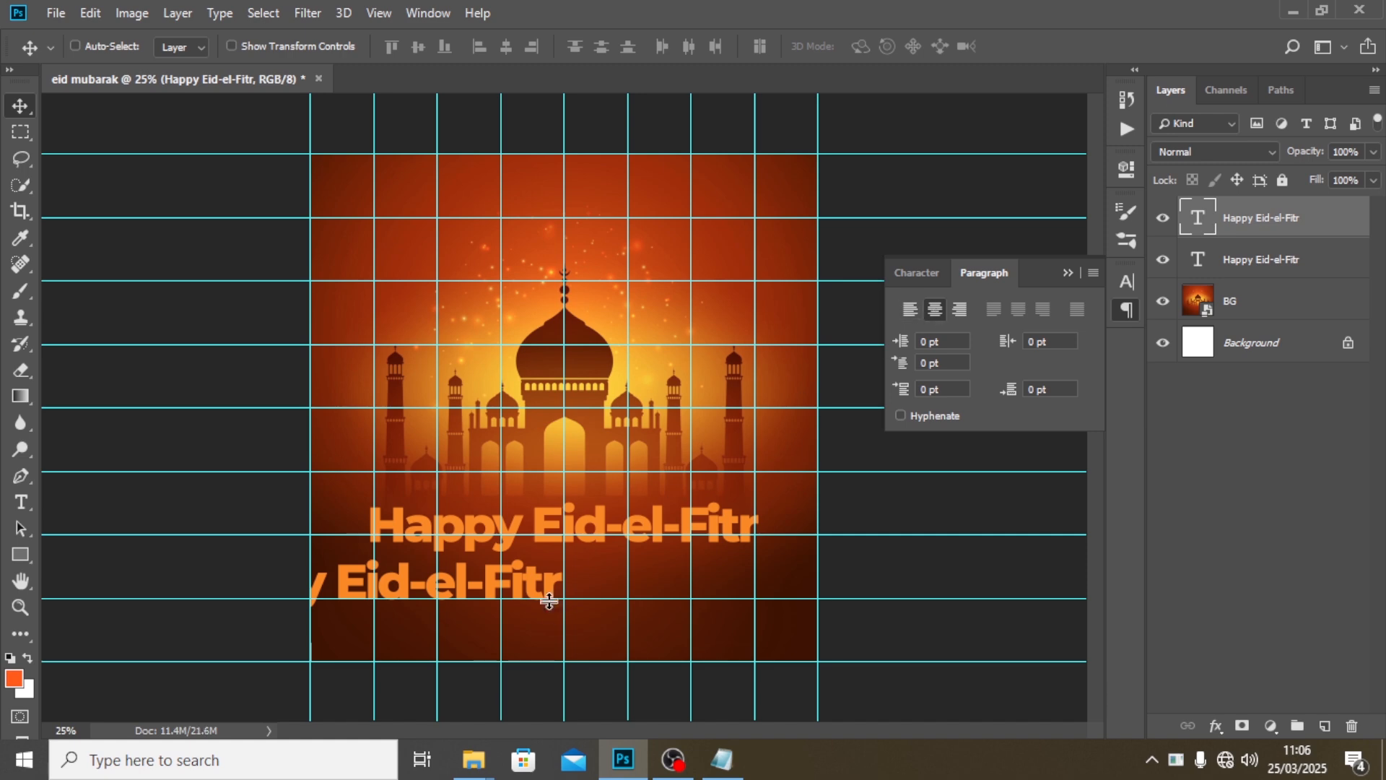
pyautogui.moveTo(520, 573); pyautogui.dragTo(717, 574)
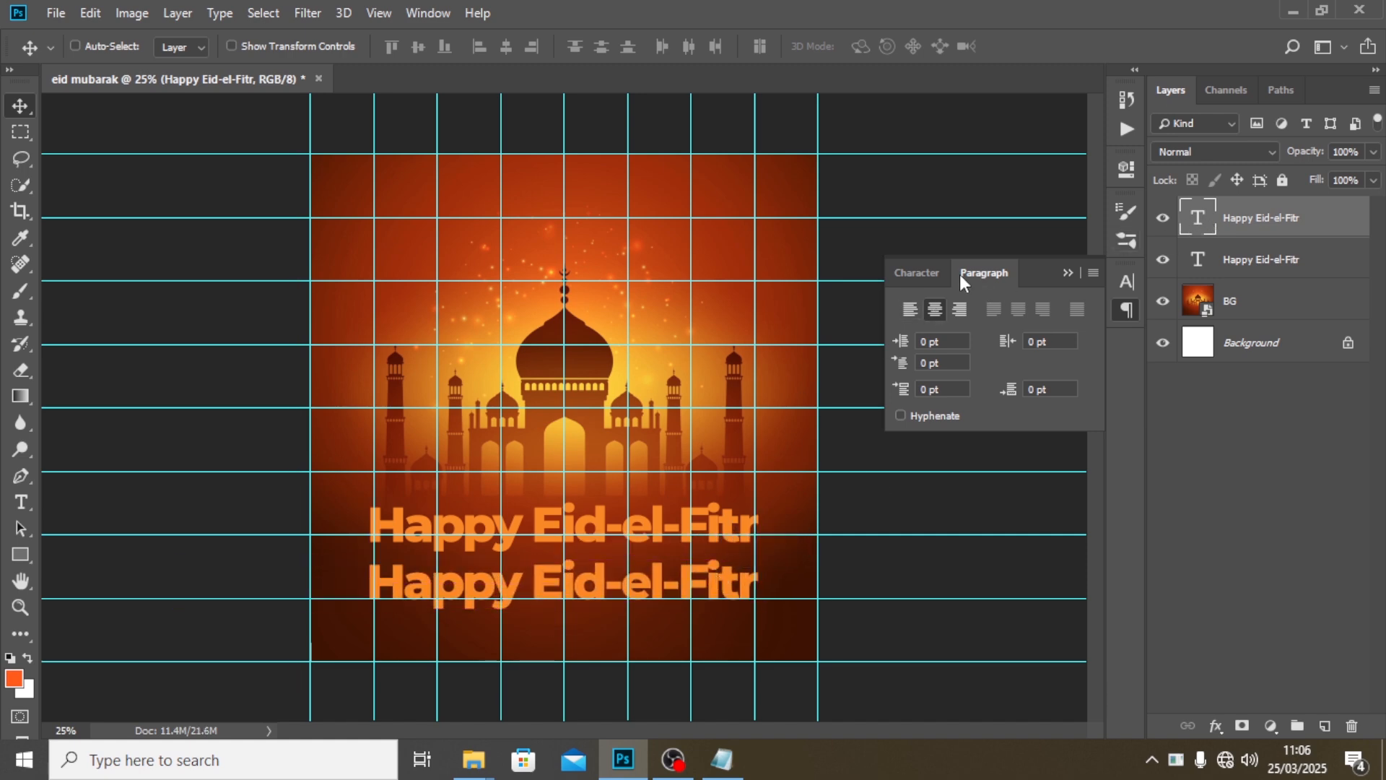
# Format the lower text copy as 12 pt Montserrat SemiBold in all caps
pyautogui.click(922, 278)
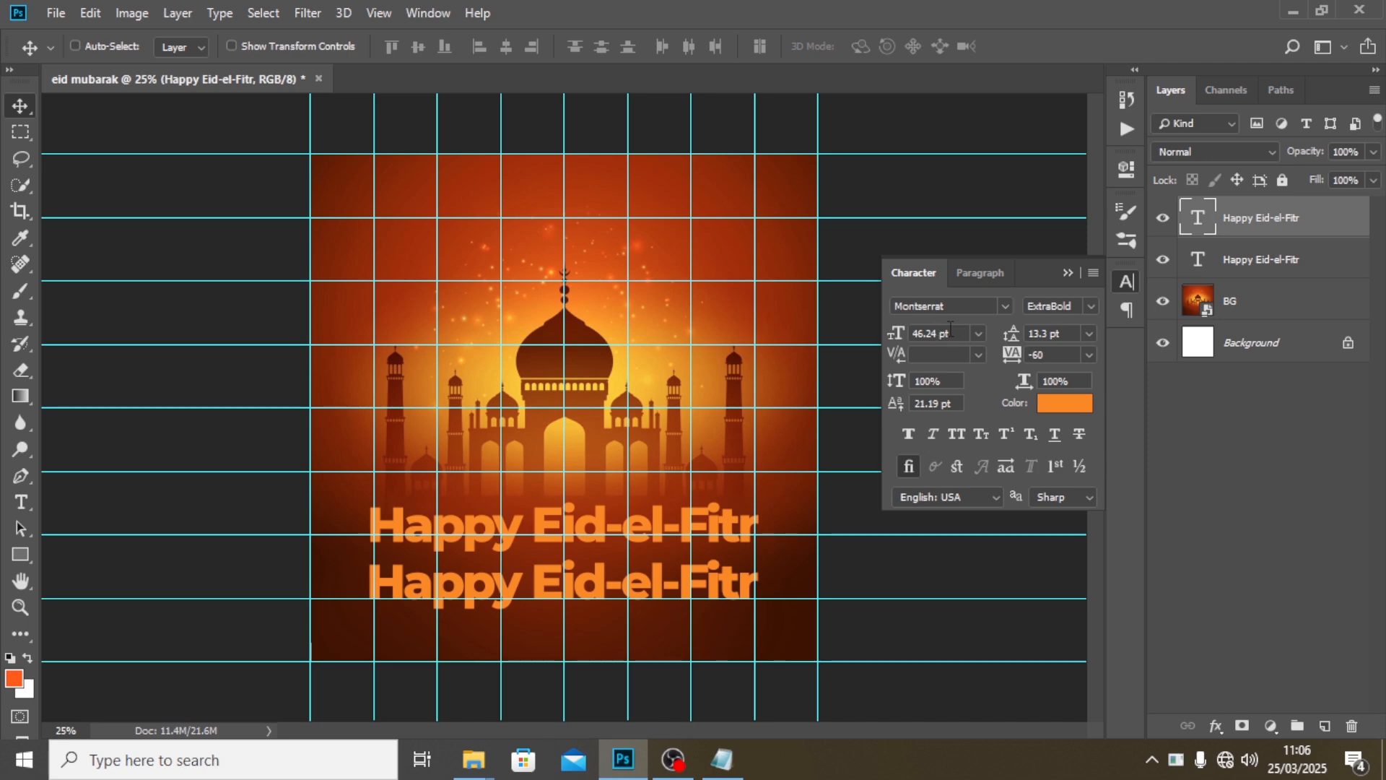
pyautogui.moveTo(965, 331); pyautogui.dragTo(884, 335)
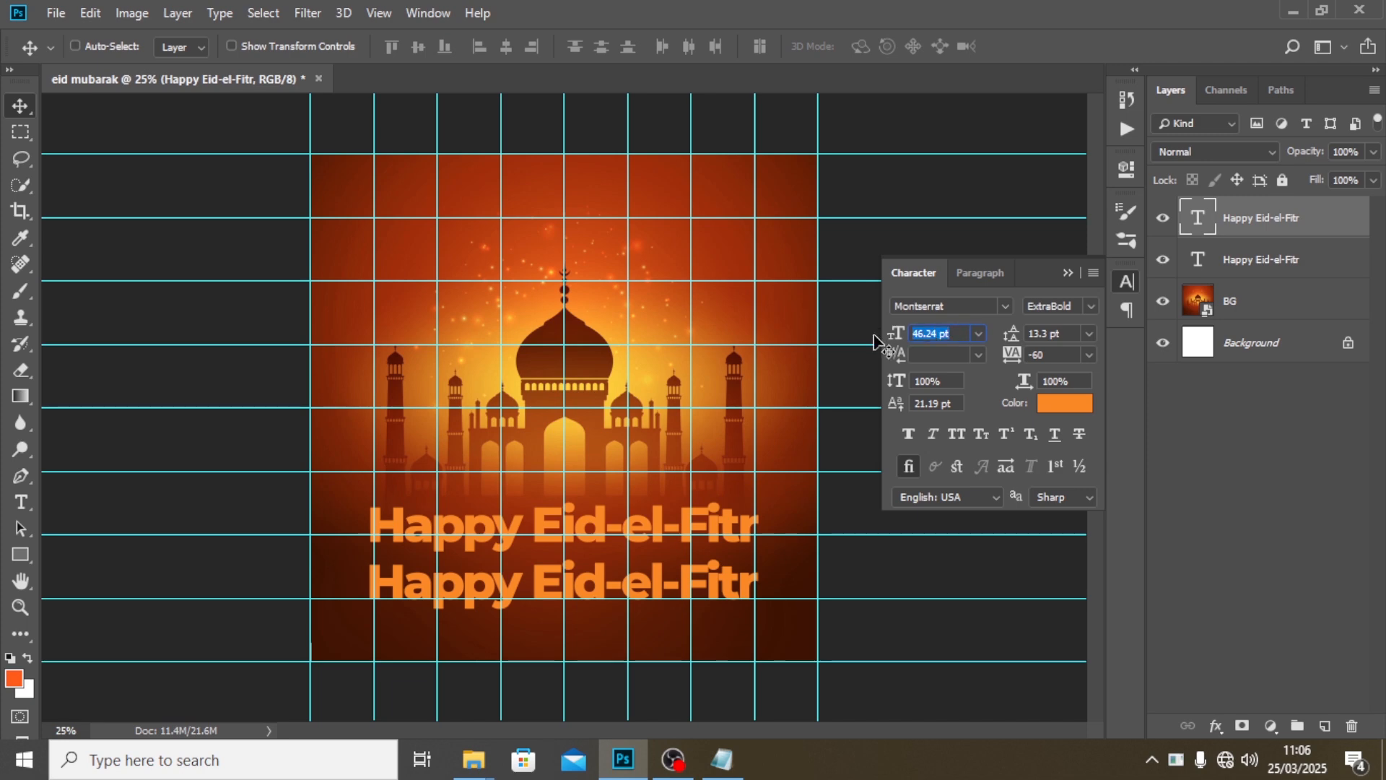
pyautogui.write('12')
pyautogui.press('Return')
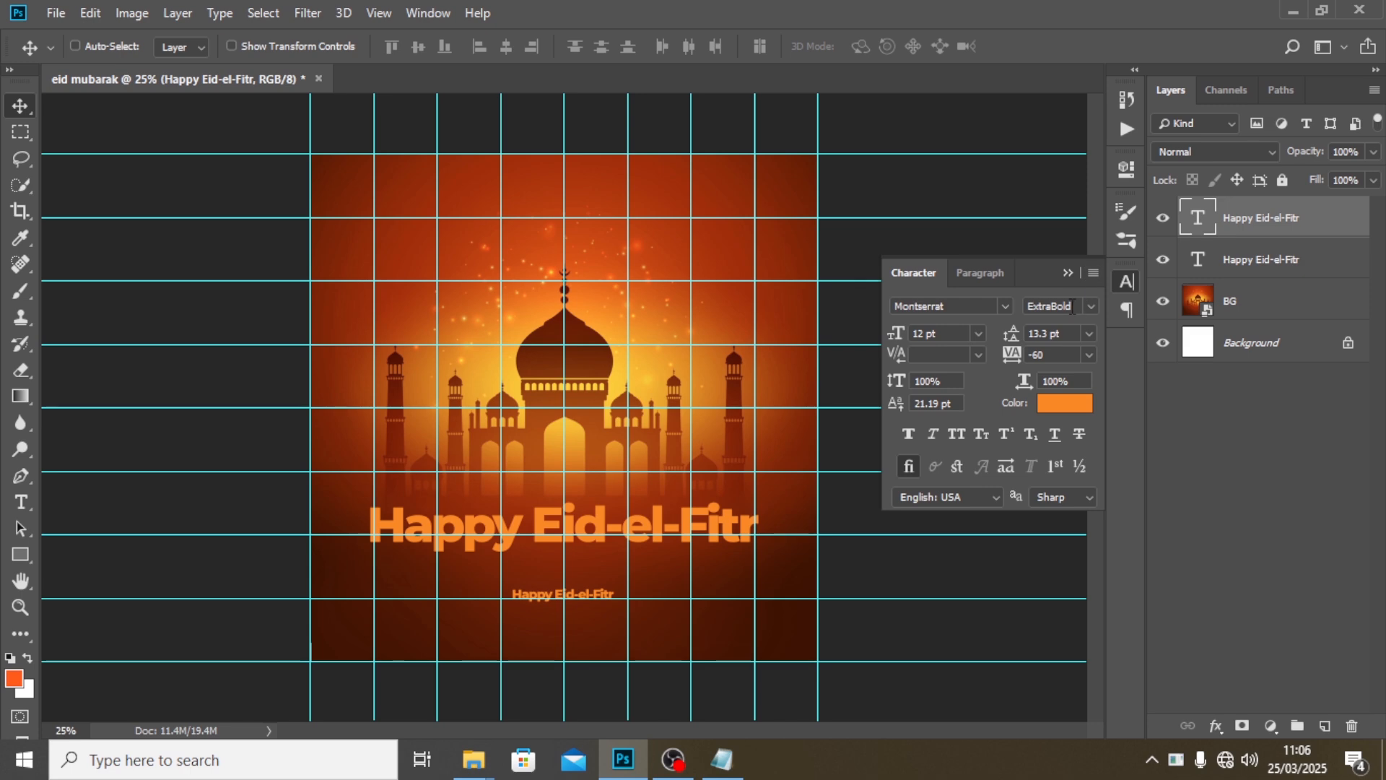
pyautogui.click(1090, 306)
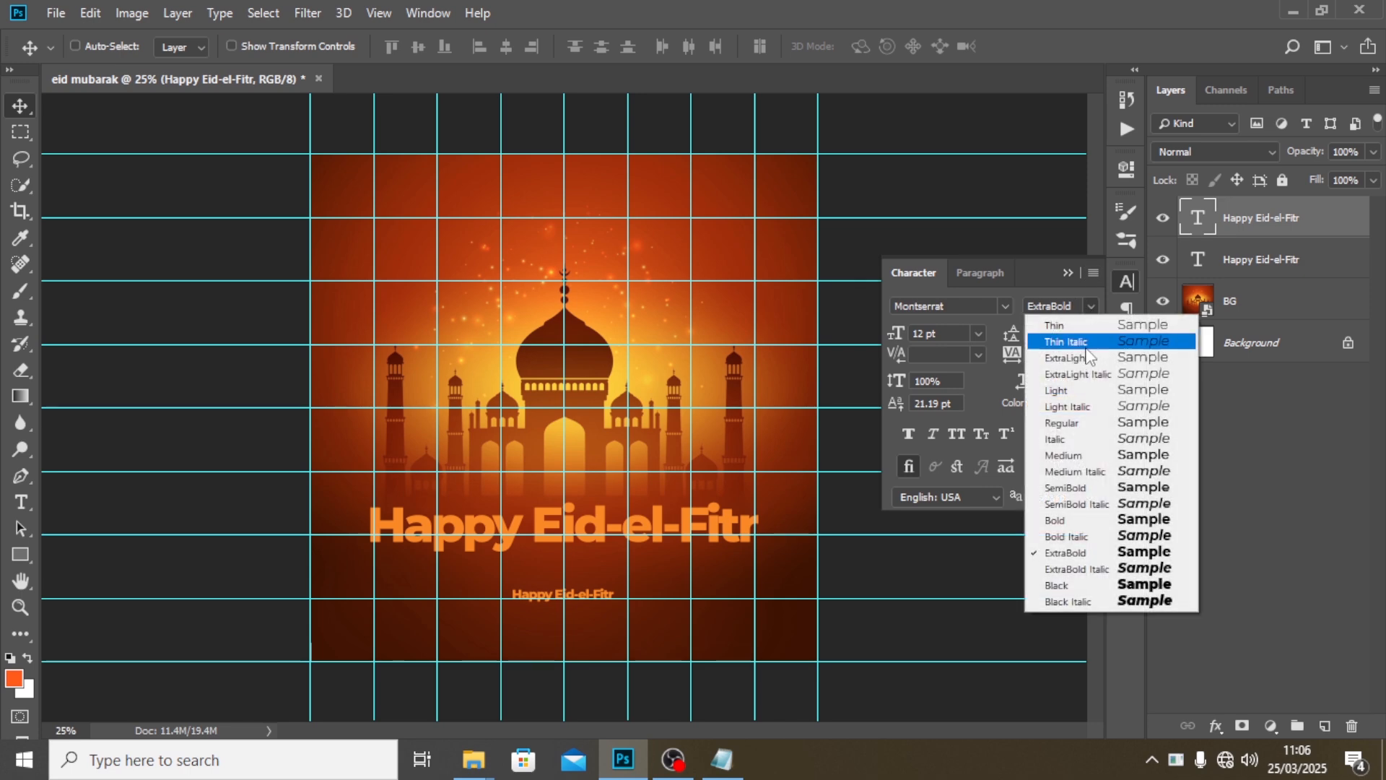
pyautogui.click(1063, 485)
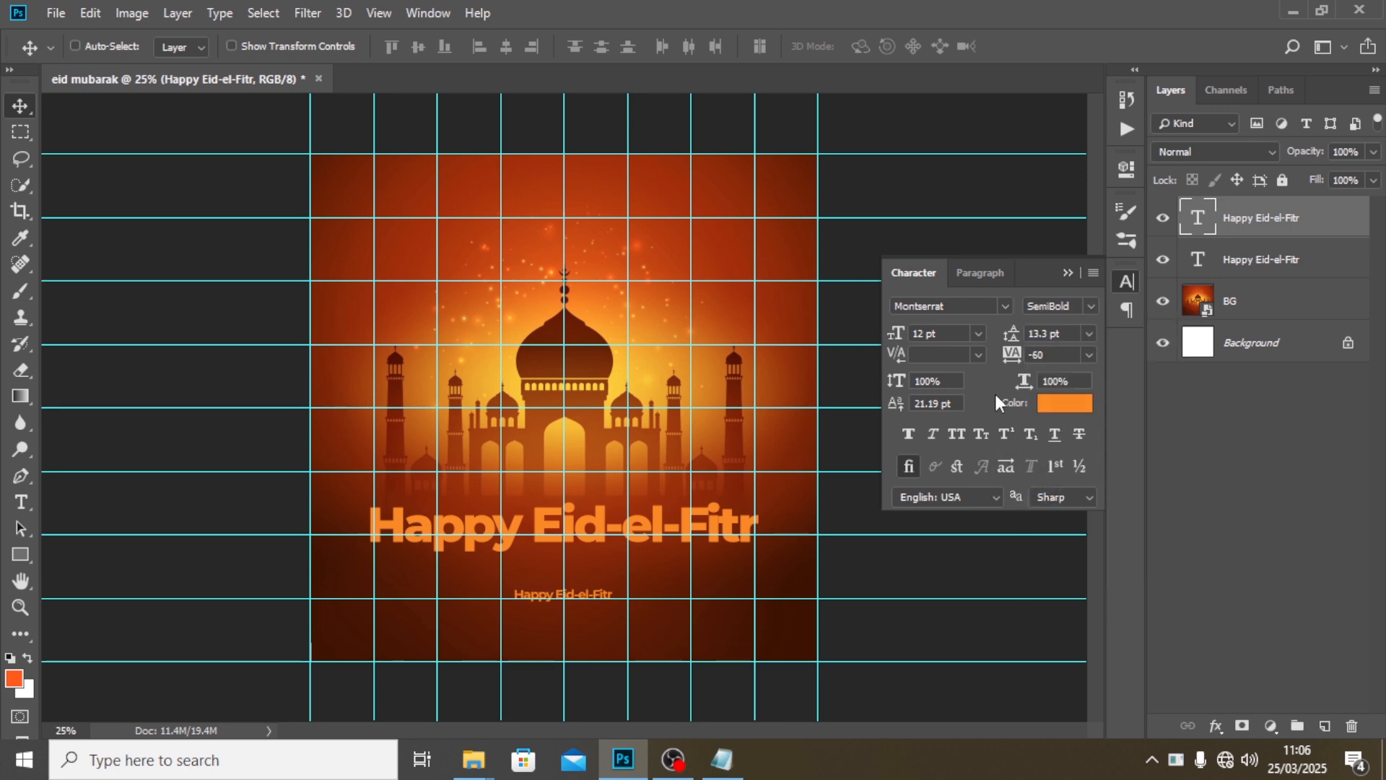
pyautogui.click(955, 433)
# Replace the lower text copy's wording with "FROM ALL OF US AT THE BANK NAME" copied from the TEXT file in Notepad
pyautogui.click(722, 760)
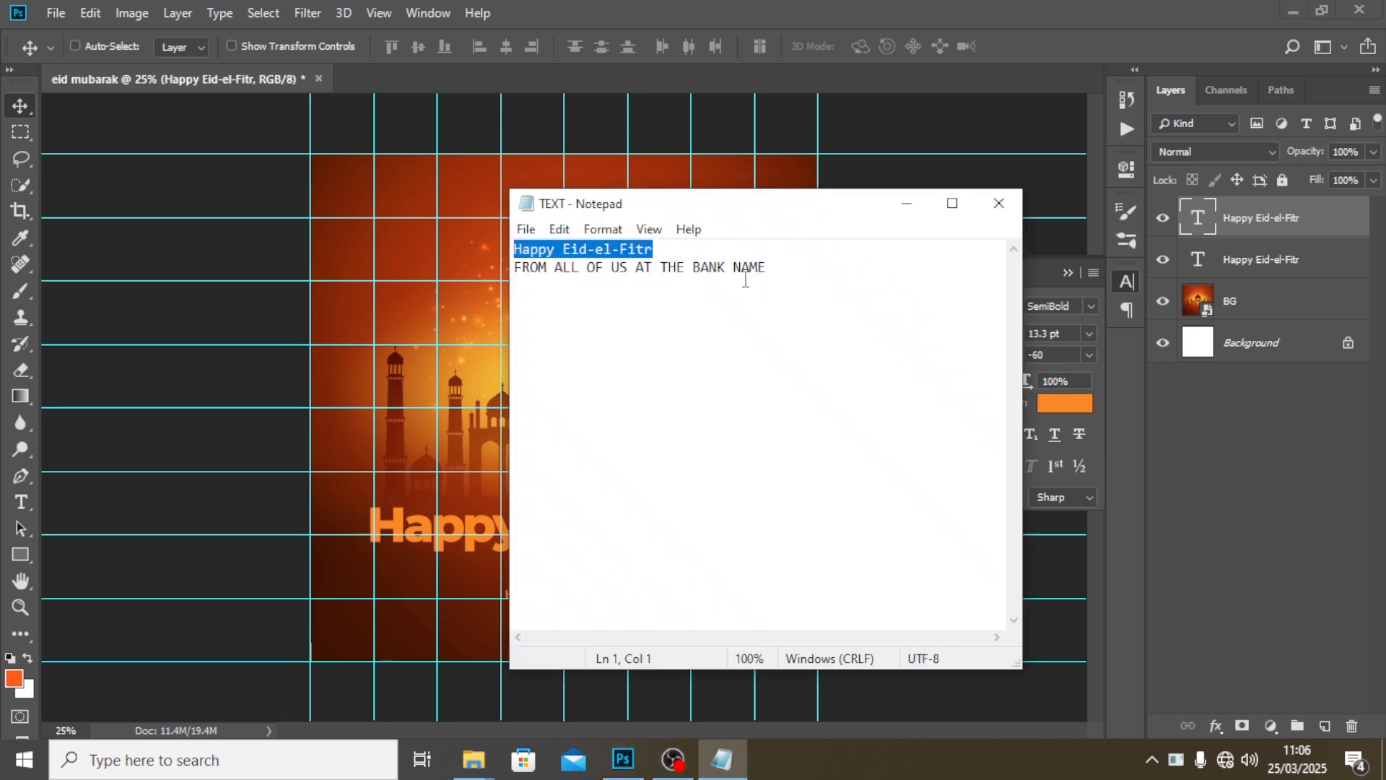
pyautogui.moveTo(766, 267); pyautogui.dragTo(474, 267)
pyautogui.hotkey('ctrl', 'c')
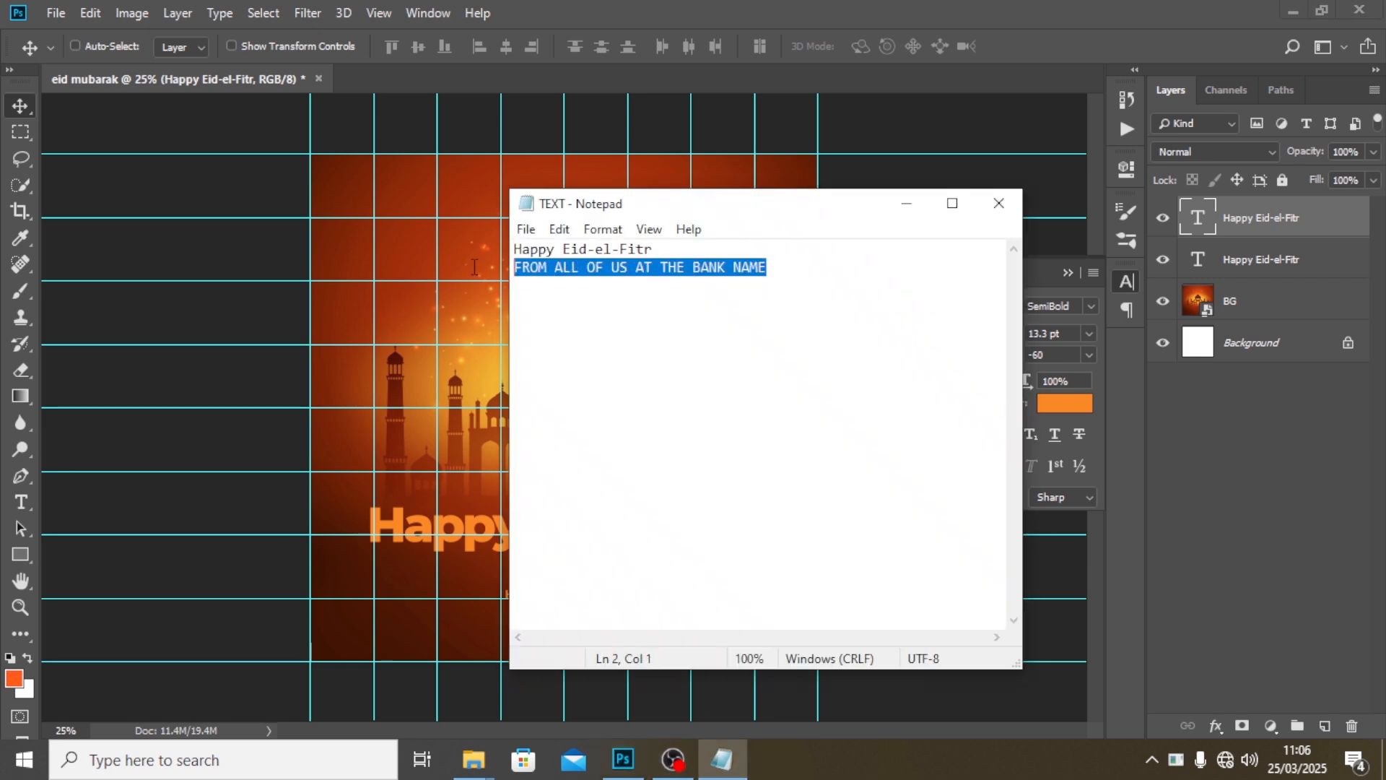
pyautogui.click(840, 3)
pyautogui.doubleClick(1197, 227)
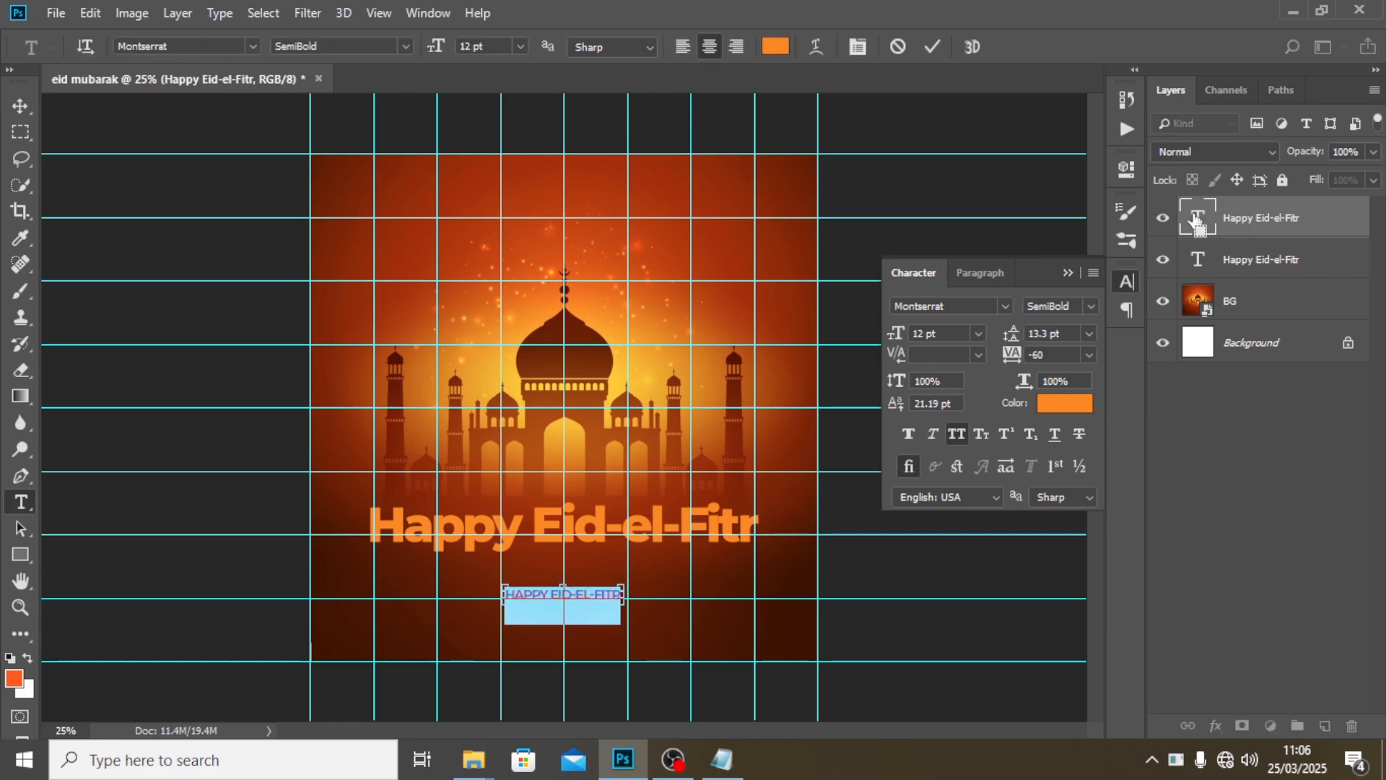
pyautogui.hotkey('ctrl', 'v')
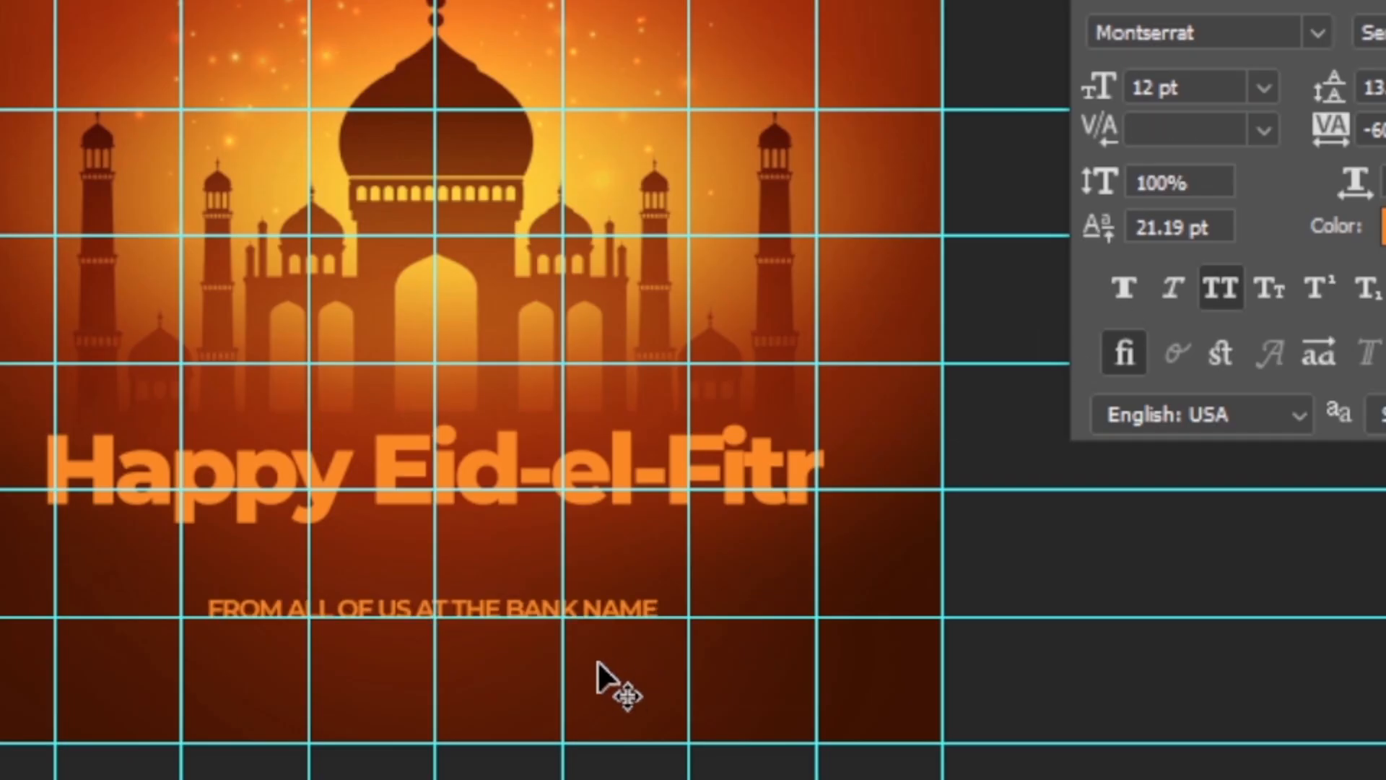
# Move the "FROM ALL OF US AT THE BANK NAME" line up beneath the headline, centred on the middle vertical guide
pyautogui.moveTo(597, 661); pyautogui.dragTo(645, 581)
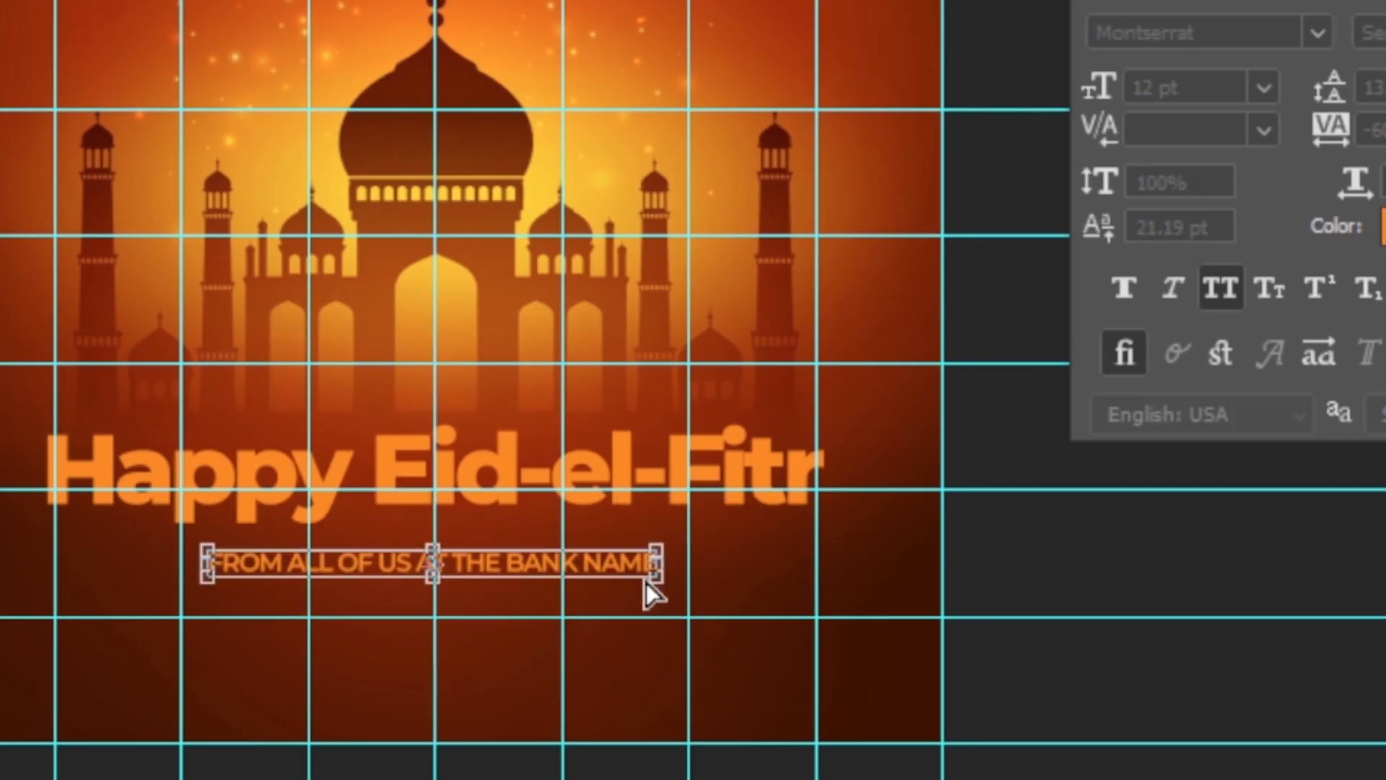
pyautogui.hotkey('ctrl', '+')
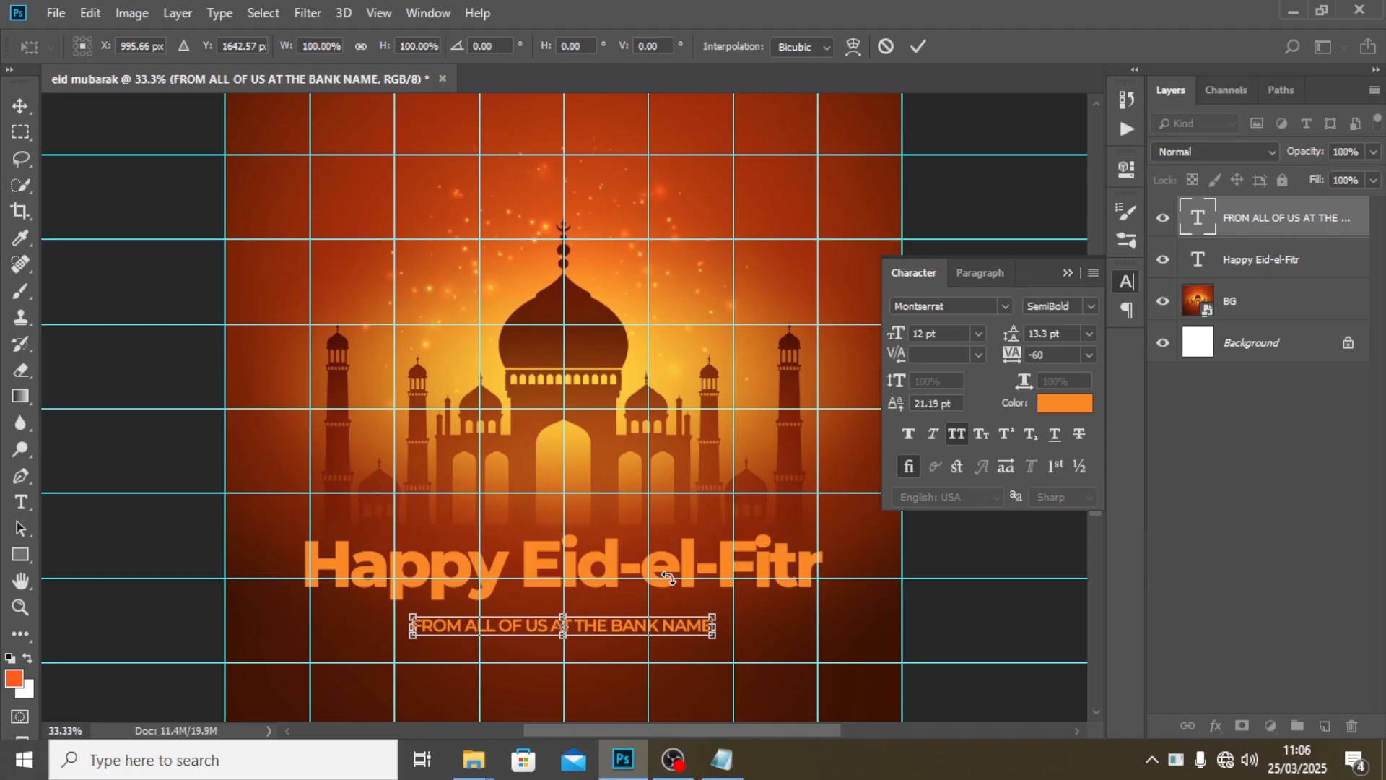
pyautogui.press('Return')
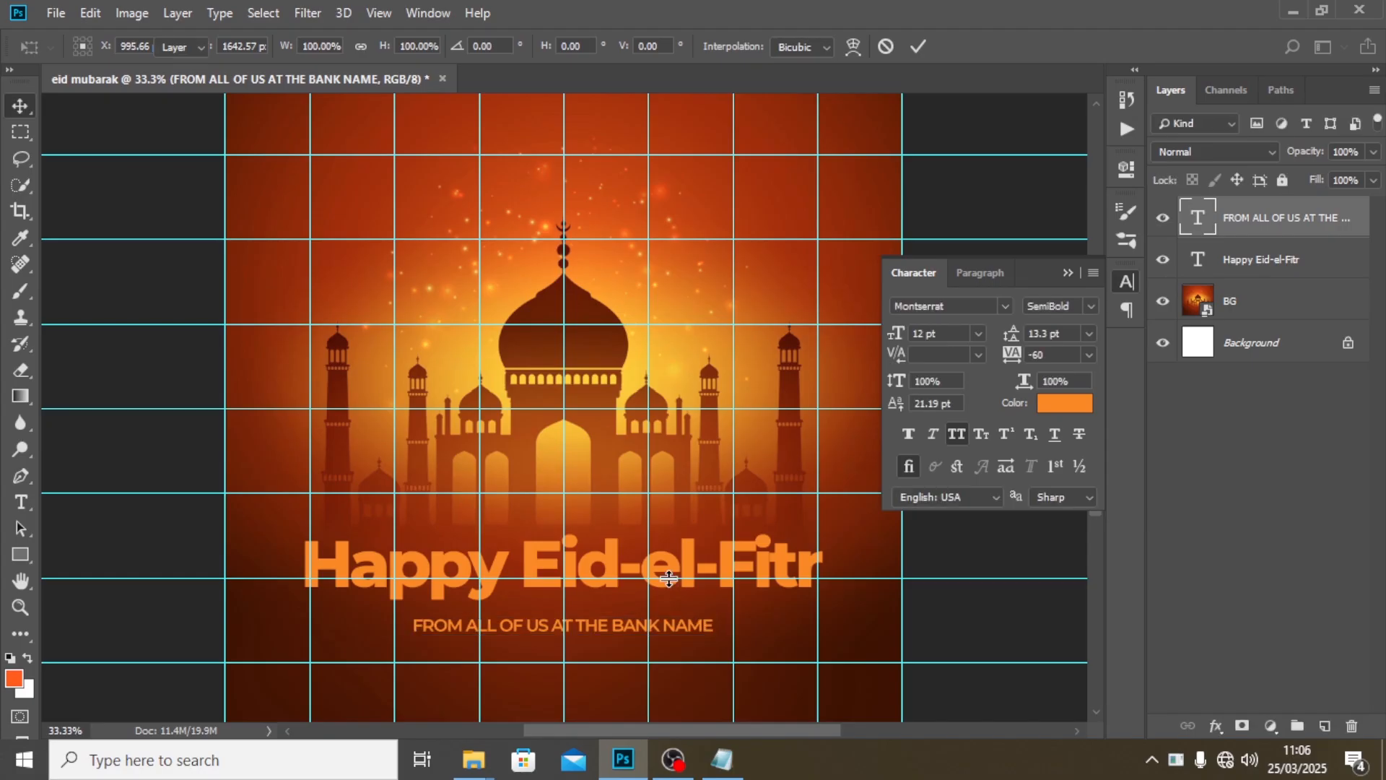
# Set the bank greeting line's tracking to 150 and hide the guides
pyautogui.scroll(1, 671, 577)
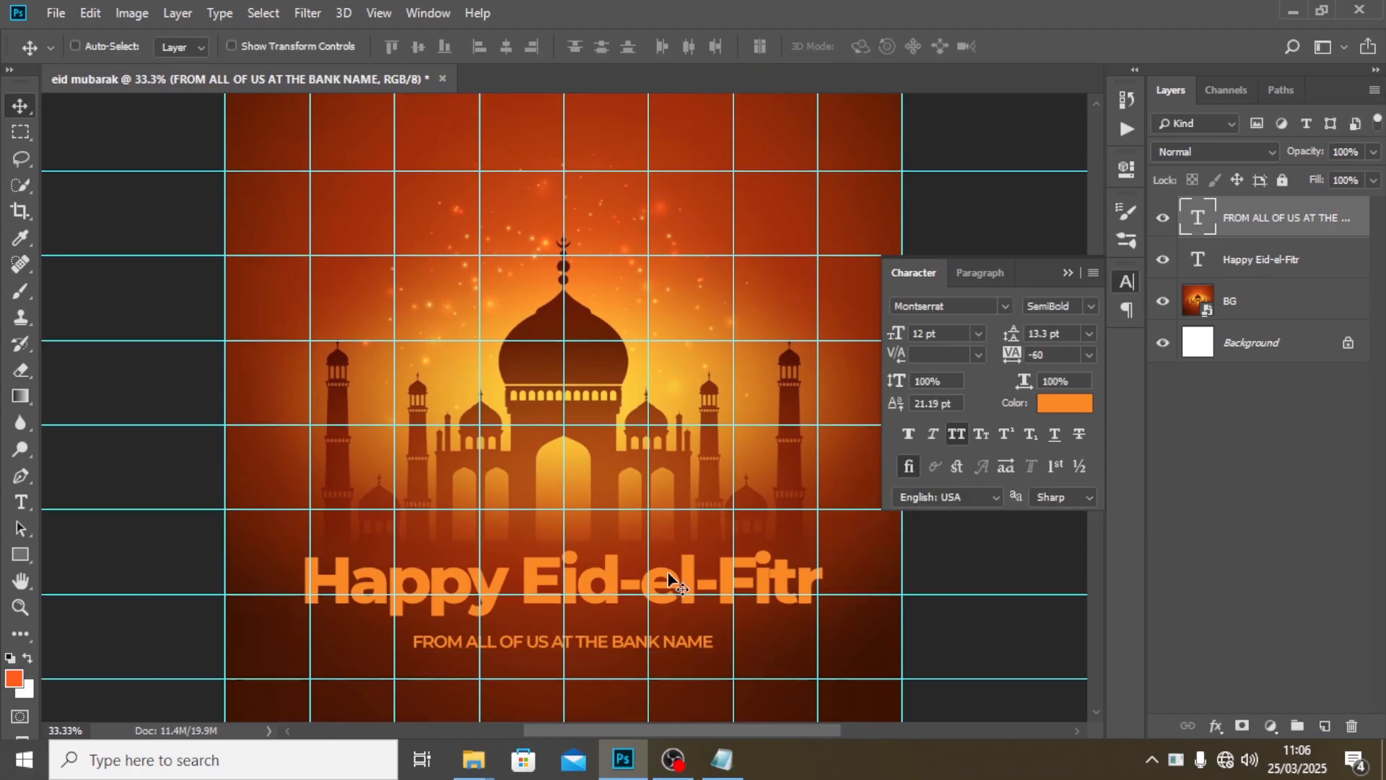
pyautogui.click(1056, 357)
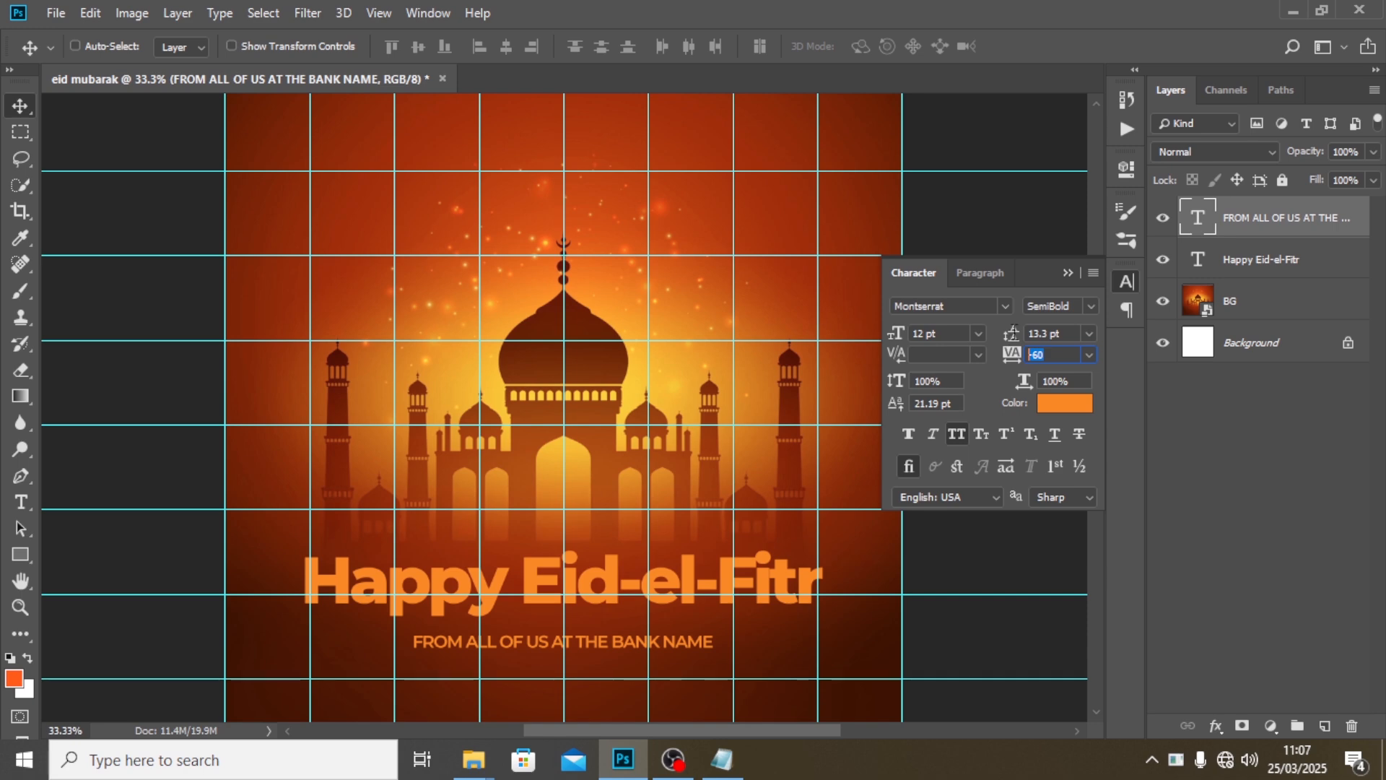
pyautogui.write('150')
pyautogui.press('Return')
pyautogui.hotkey('ctrl', ';')
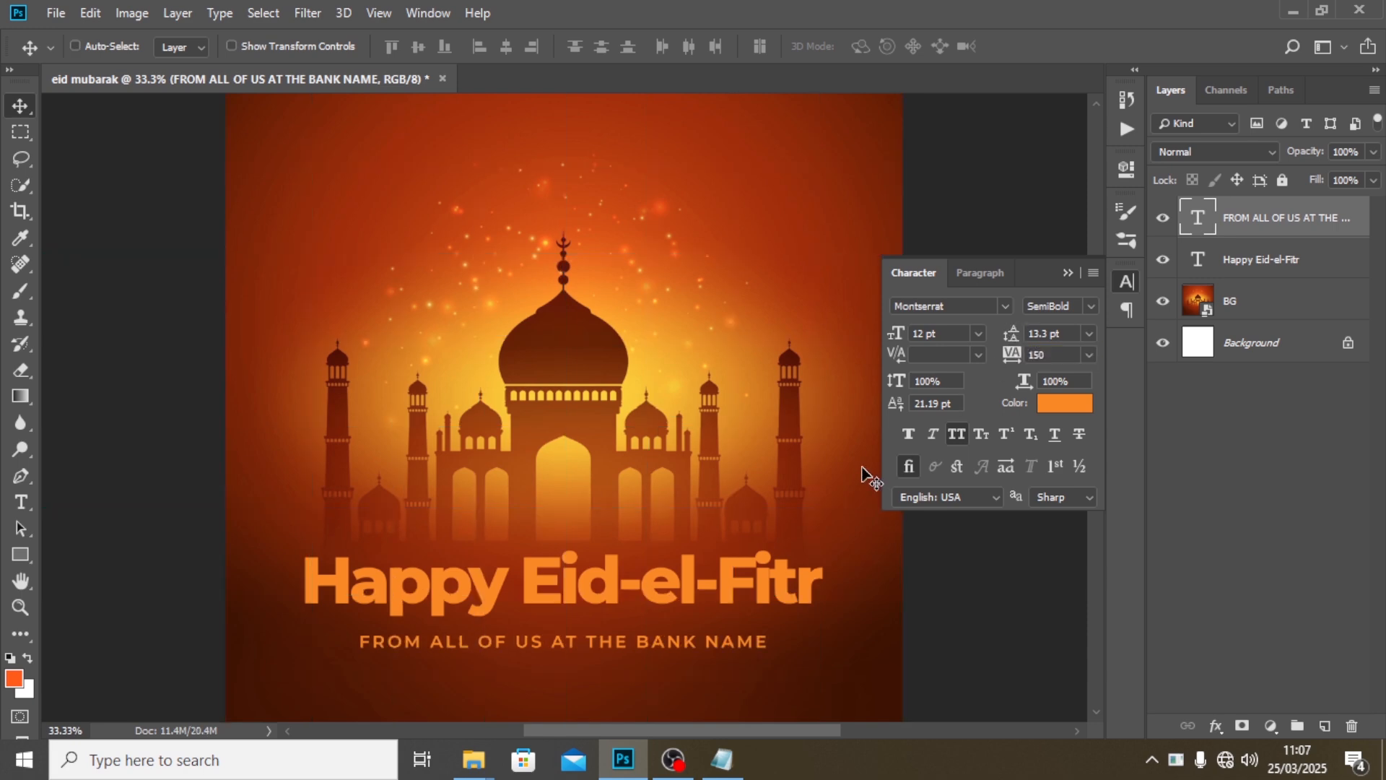
# Nudge the bank greeting line slightly upward so it sits closer to the headline
pyautogui.hotkey('shift', 'Up')
pyautogui.hotkey('shift', 'Up')
pyautogui.hotkey('shift', 'Up')
pyautogui.hotkey('shift', 'Up')
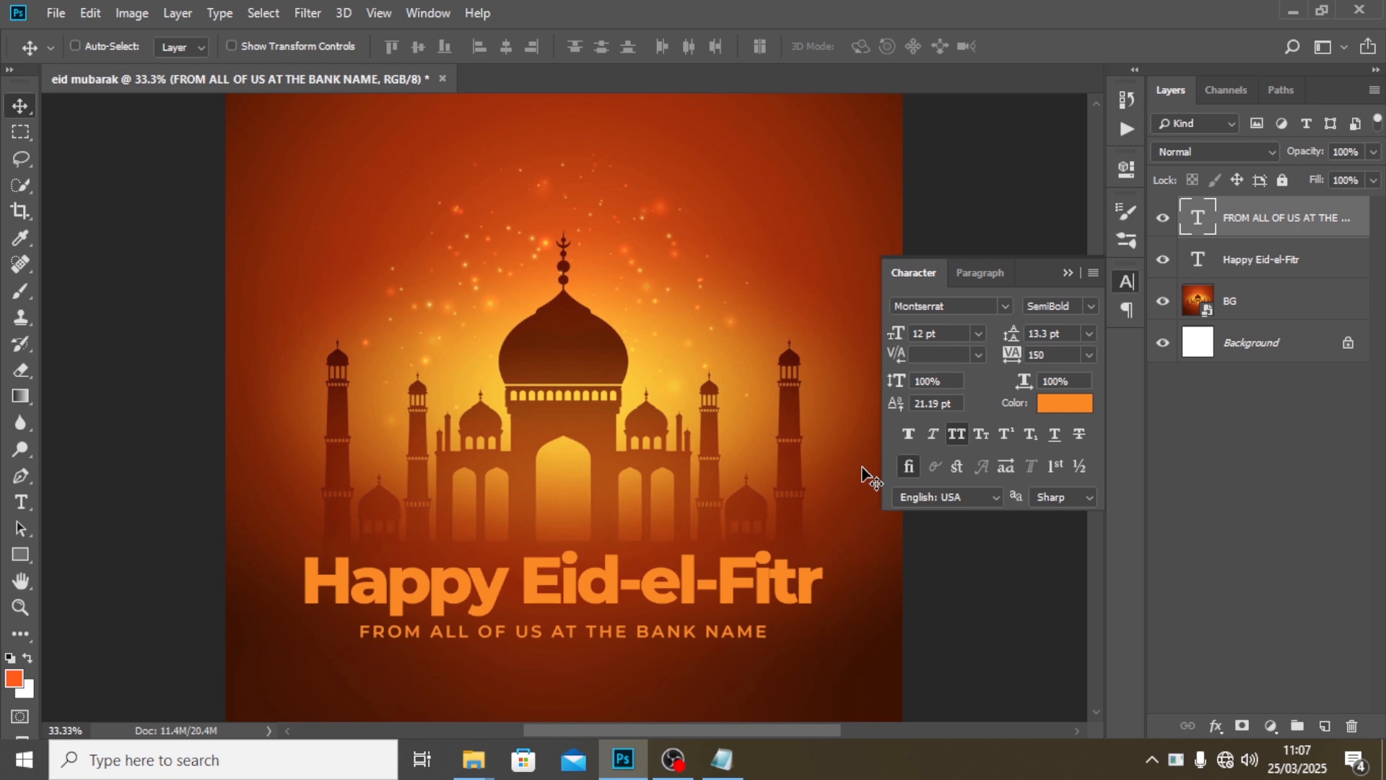
pyautogui.hotkey('ctrl', 'r')
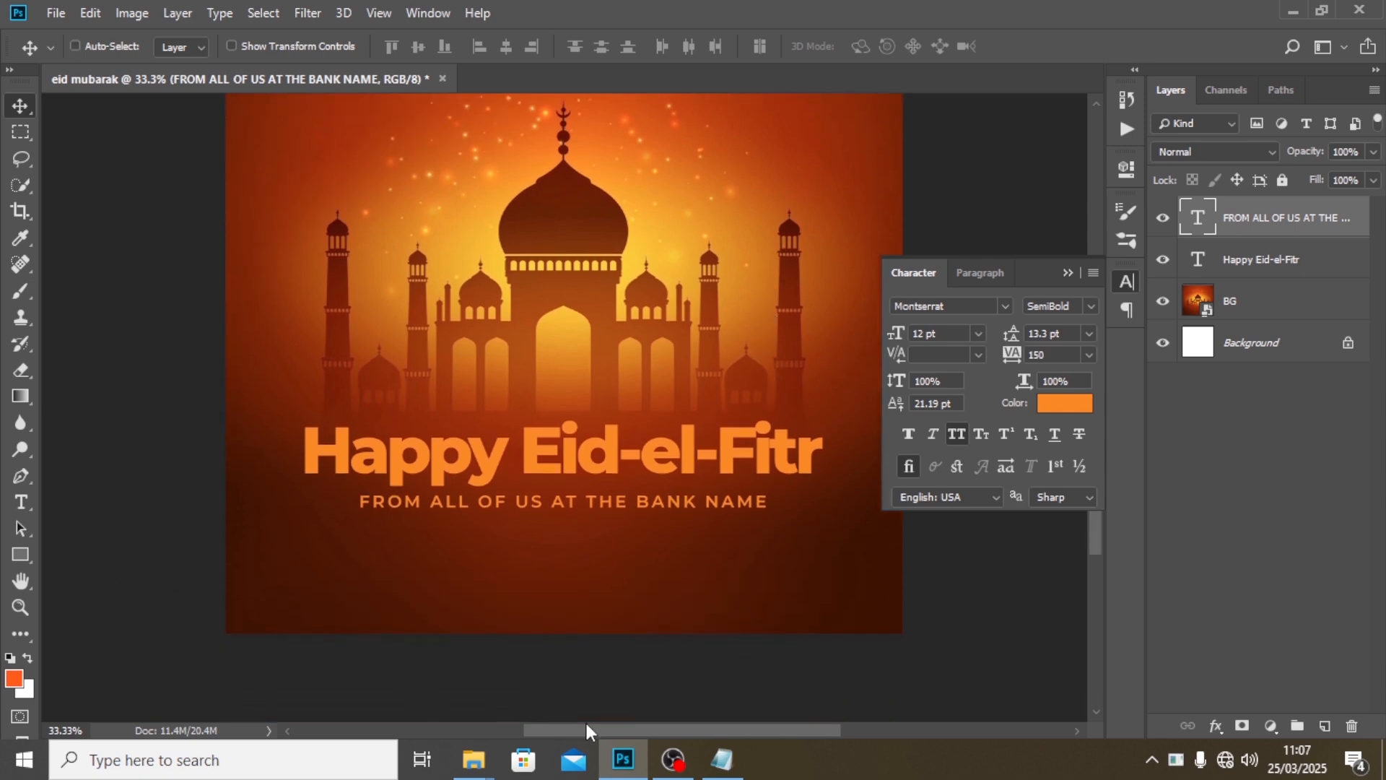
pyautogui.click(722, 760)
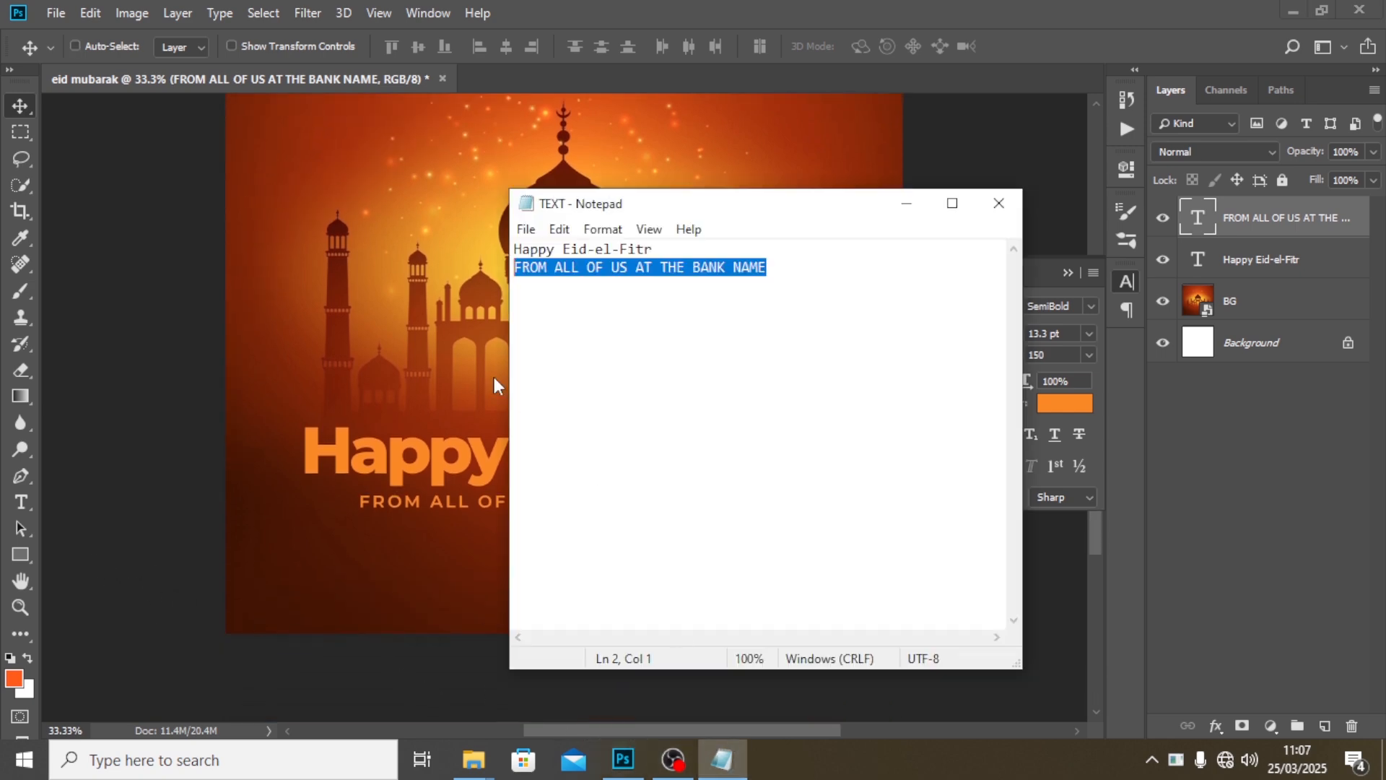
pyautogui.click(544, 7)
pyautogui.moveTo(474, 760)
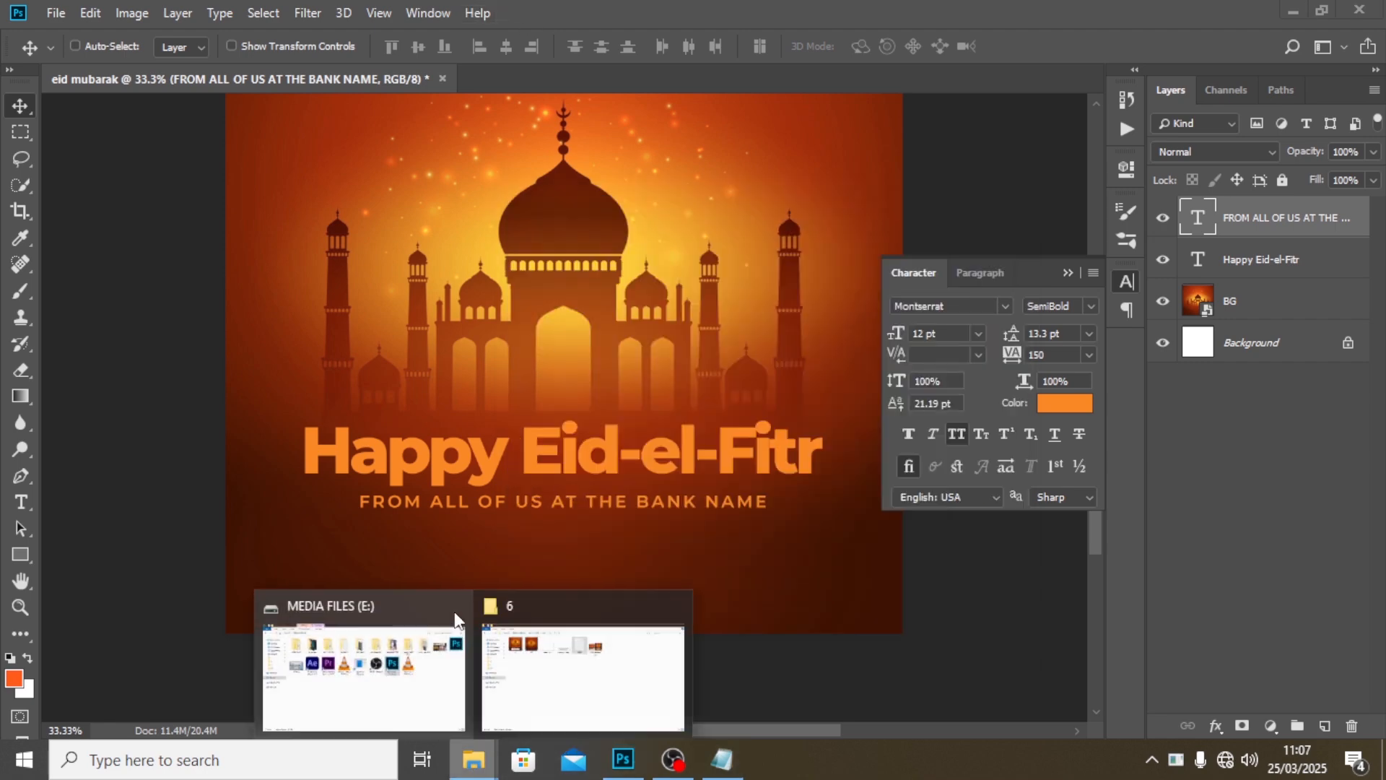
pyautogui.click(535, 650)
pyautogui.click(565, 198)
pyautogui.moveTo(566, 199); pyautogui.dragTo(561, 514)
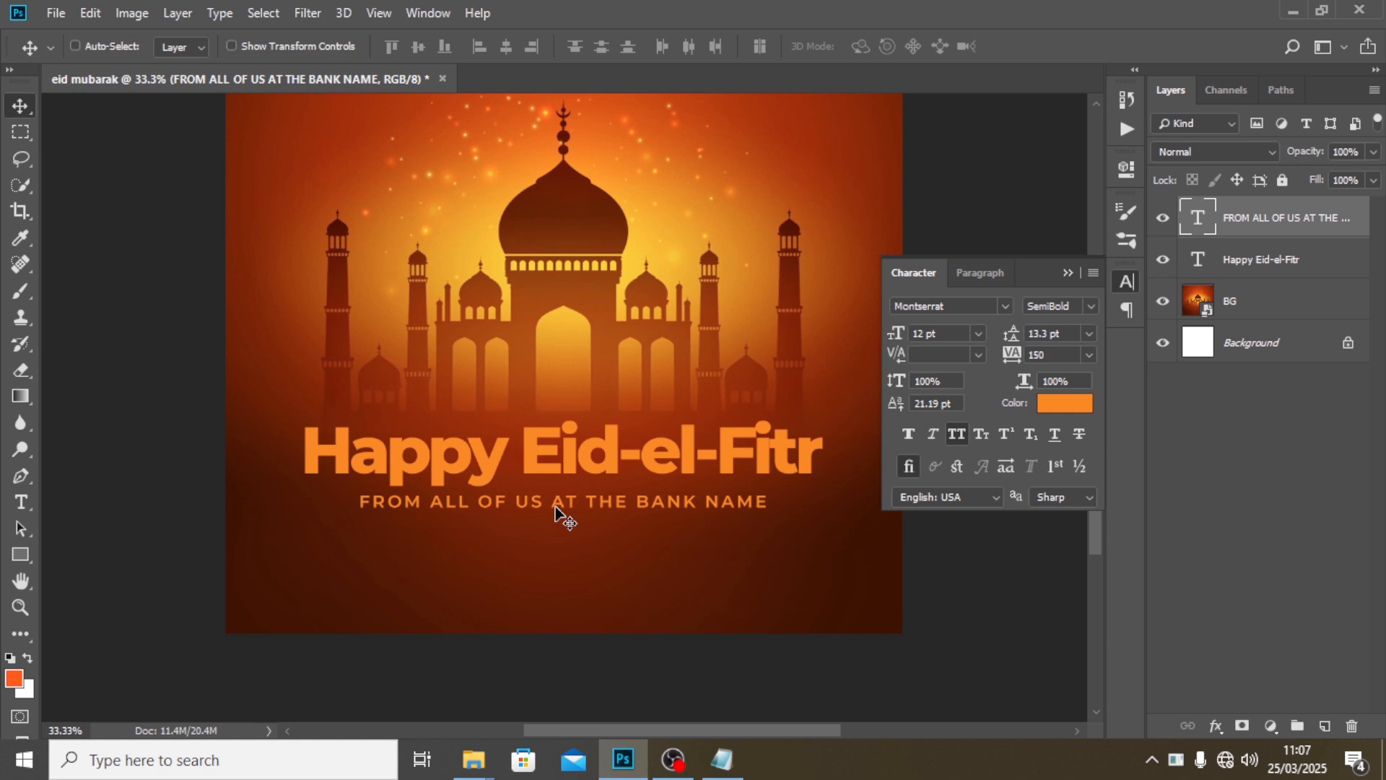
# Place the "message' copy" image as an embedded object and position it centred below the bank greeting line
pyautogui.click(56, 13)
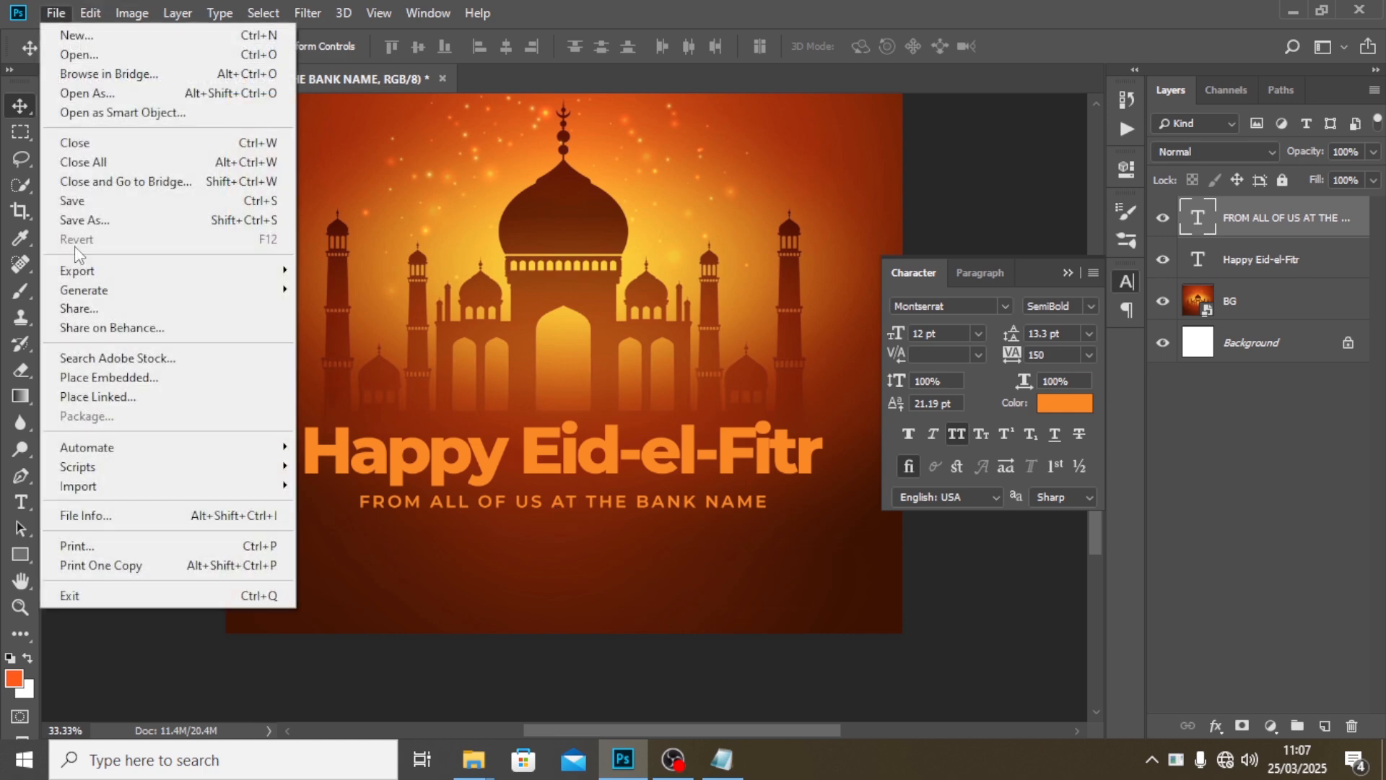
pyautogui.click(79, 377)
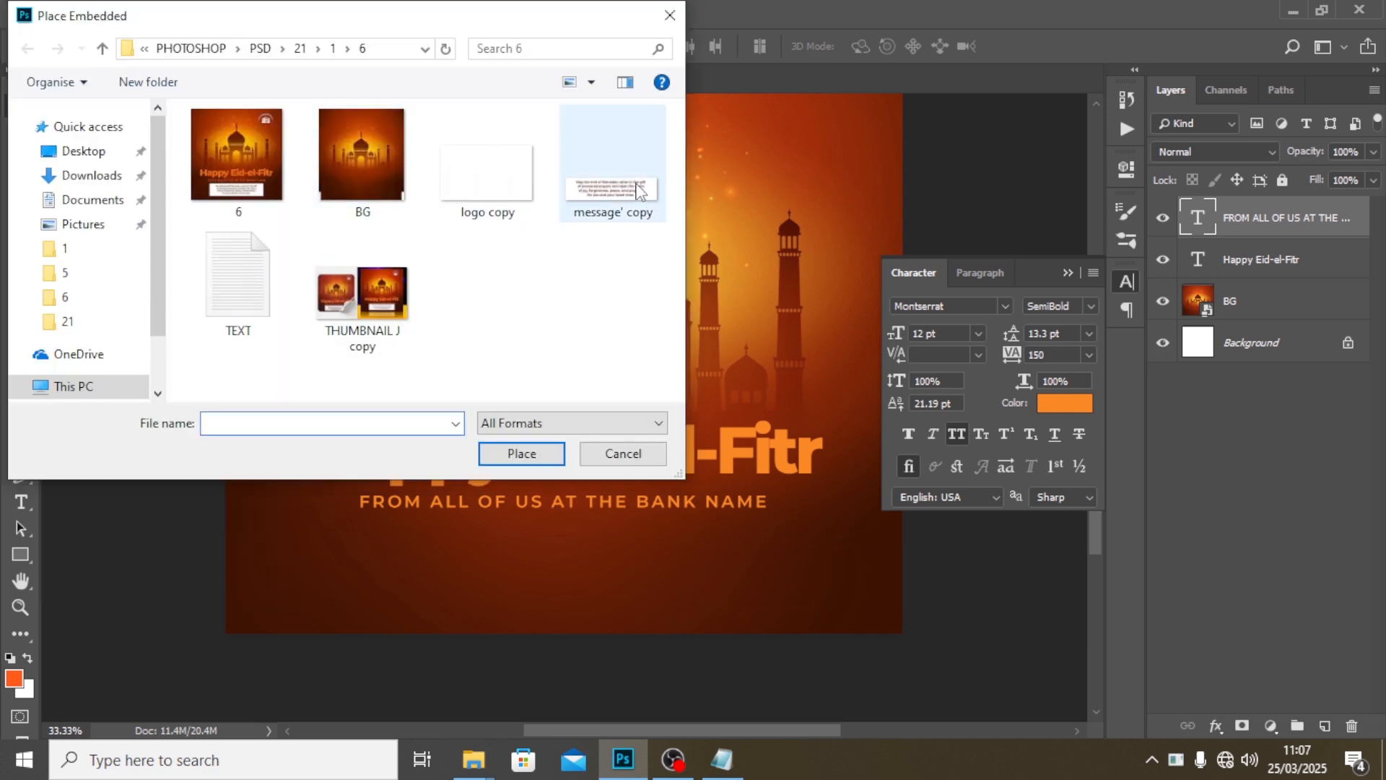
pyautogui.click(638, 190)
pyautogui.click(521, 453)
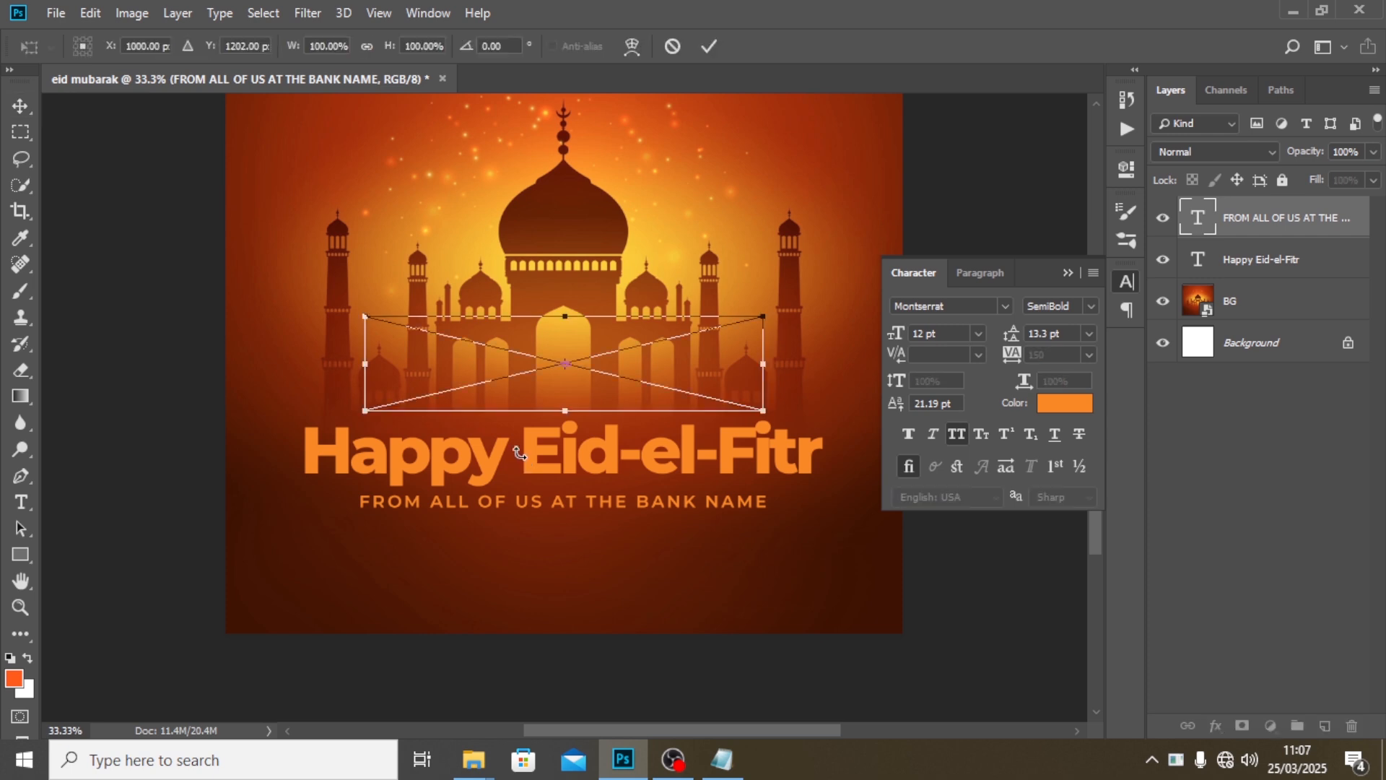
pyautogui.moveTo(670, 376); pyautogui.dragTo(657, 581)
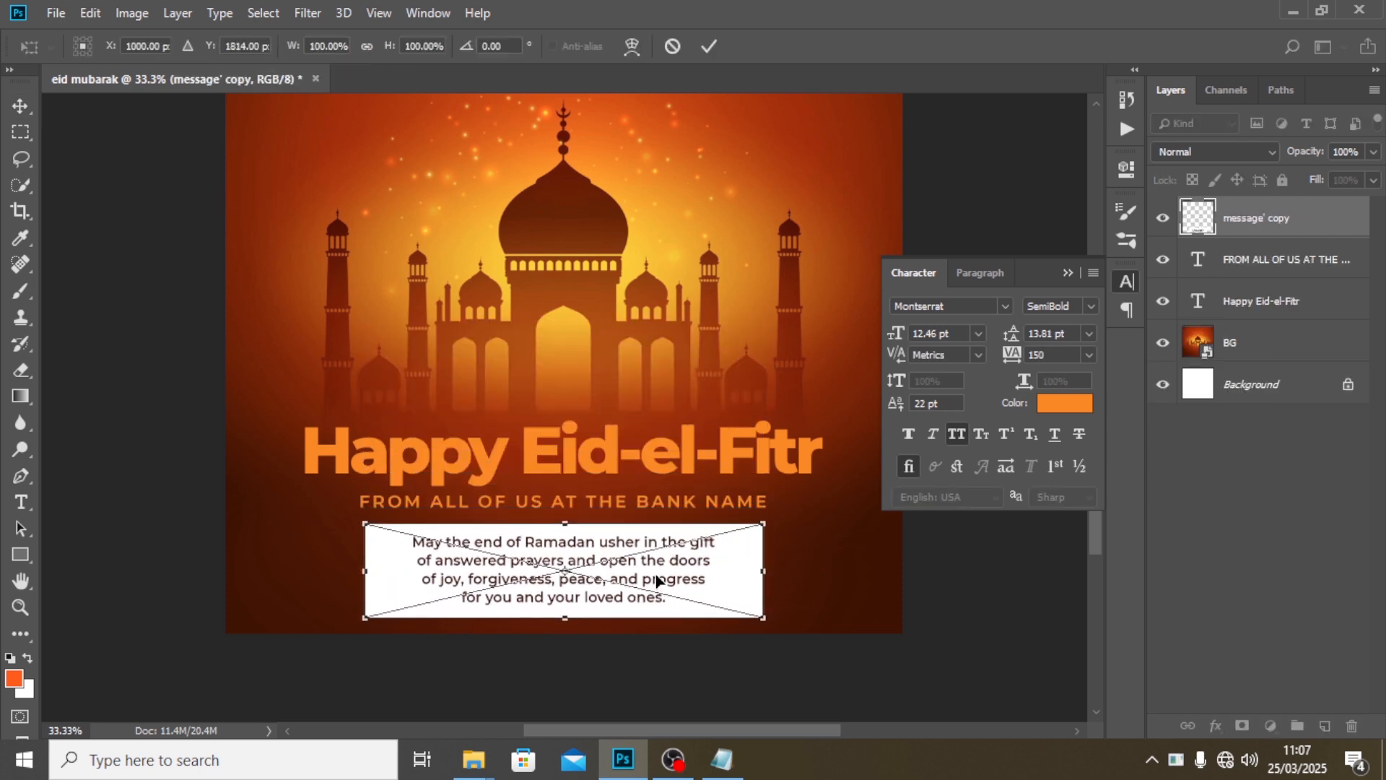
pyautogui.hotkey('ctrl', ';')
pyautogui.press('Return')
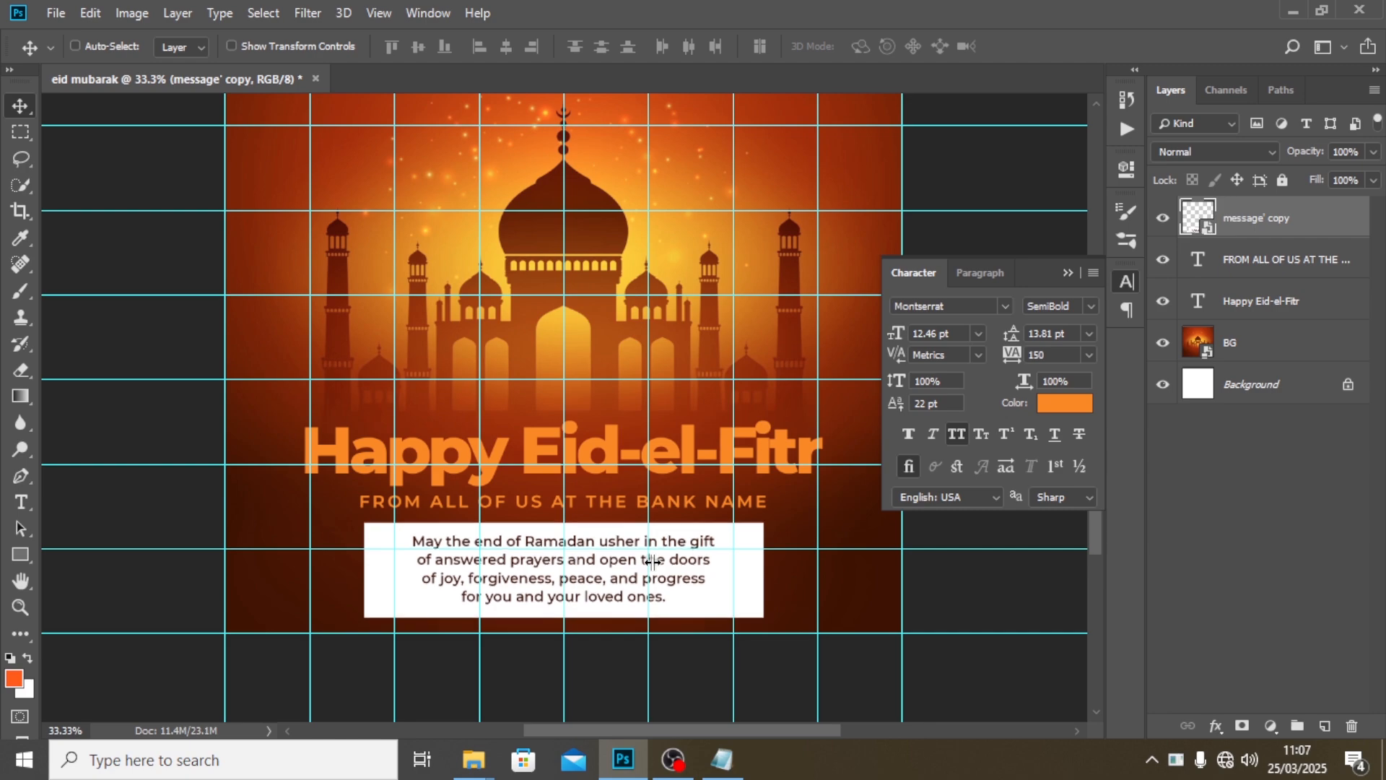
pyautogui.hotkey('ctrl', ';')
# Nudge the white message box down 3 px from the bank greeting line and collapse the character settings
pyautogui.hotkey('ctrl', '+')
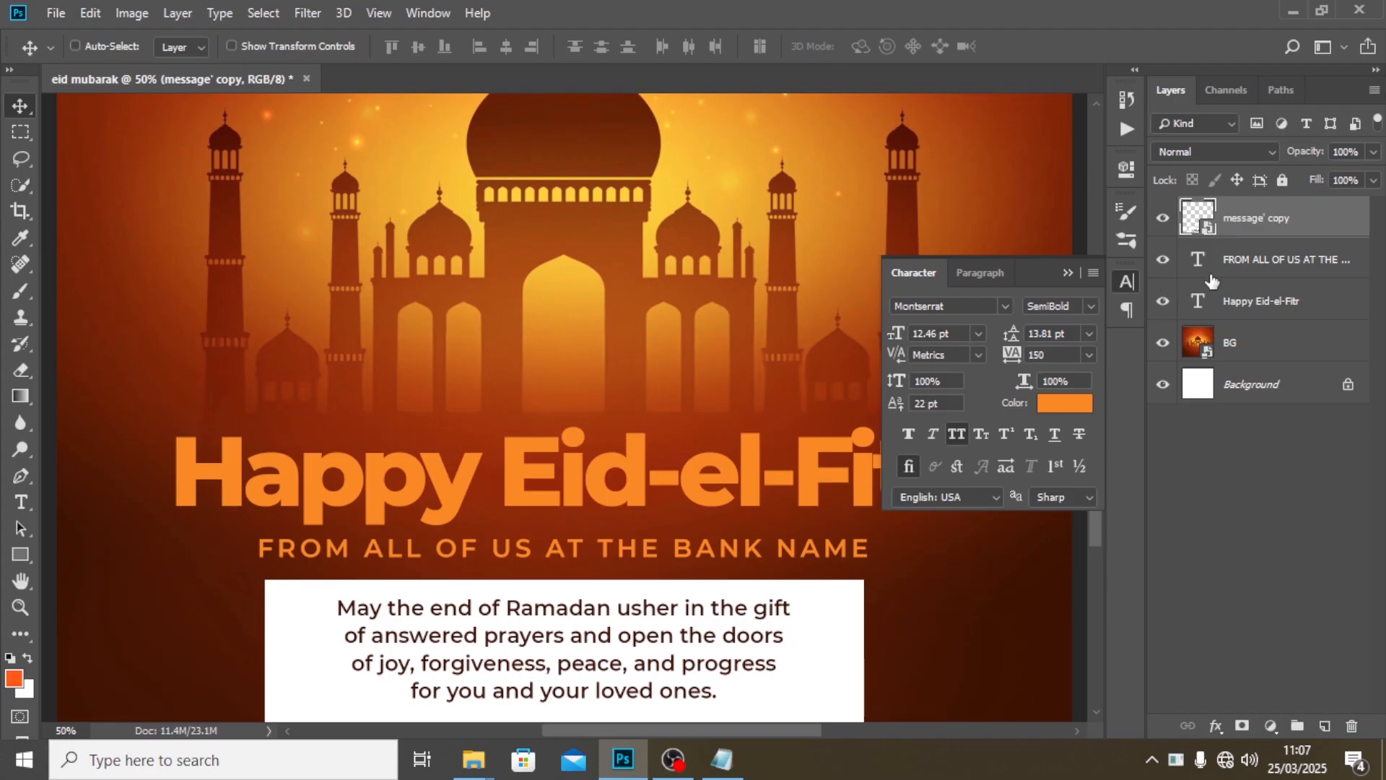
pyautogui.click(1212, 303)
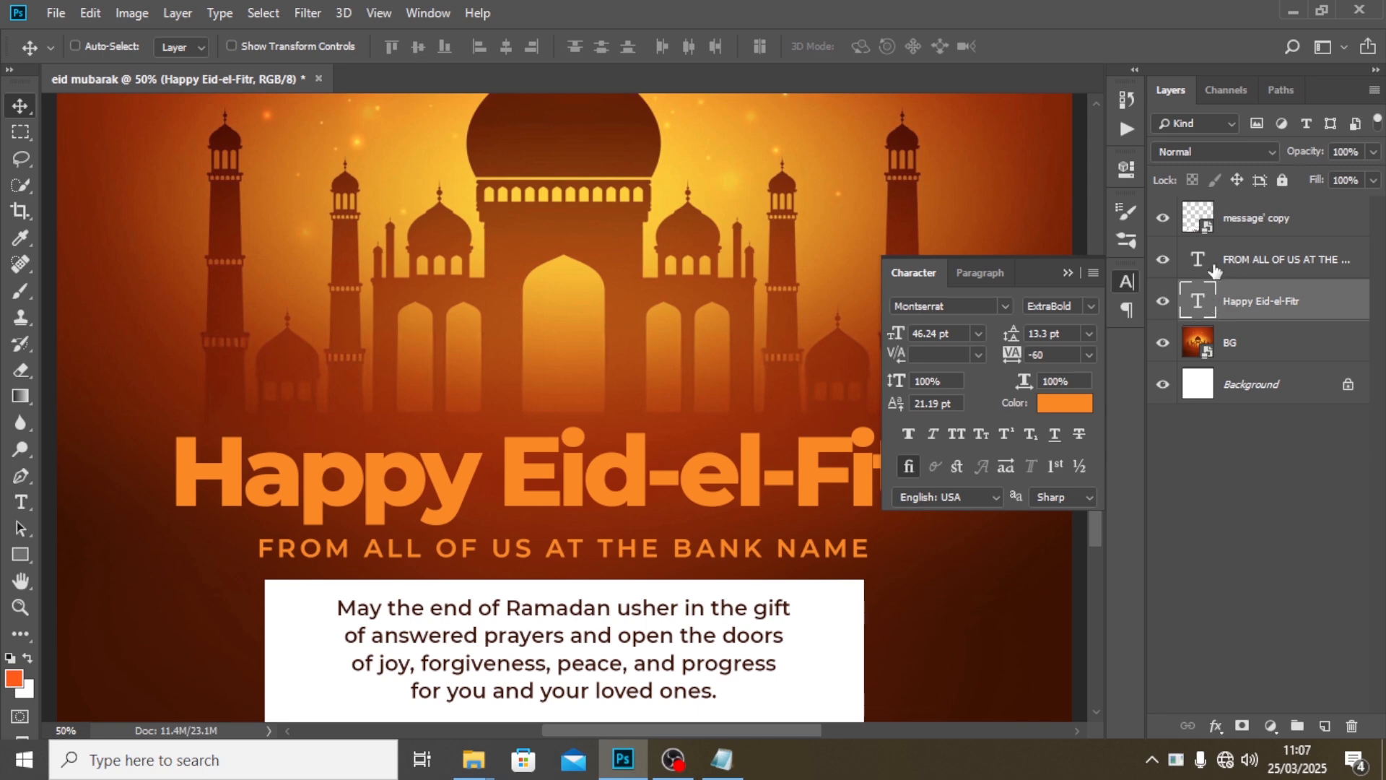
pyautogui.click(1228, 232)
pyautogui.press('Down')
pyautogui.press('Down')
pyautogui.press('Down')
pyautogui.press('Down')
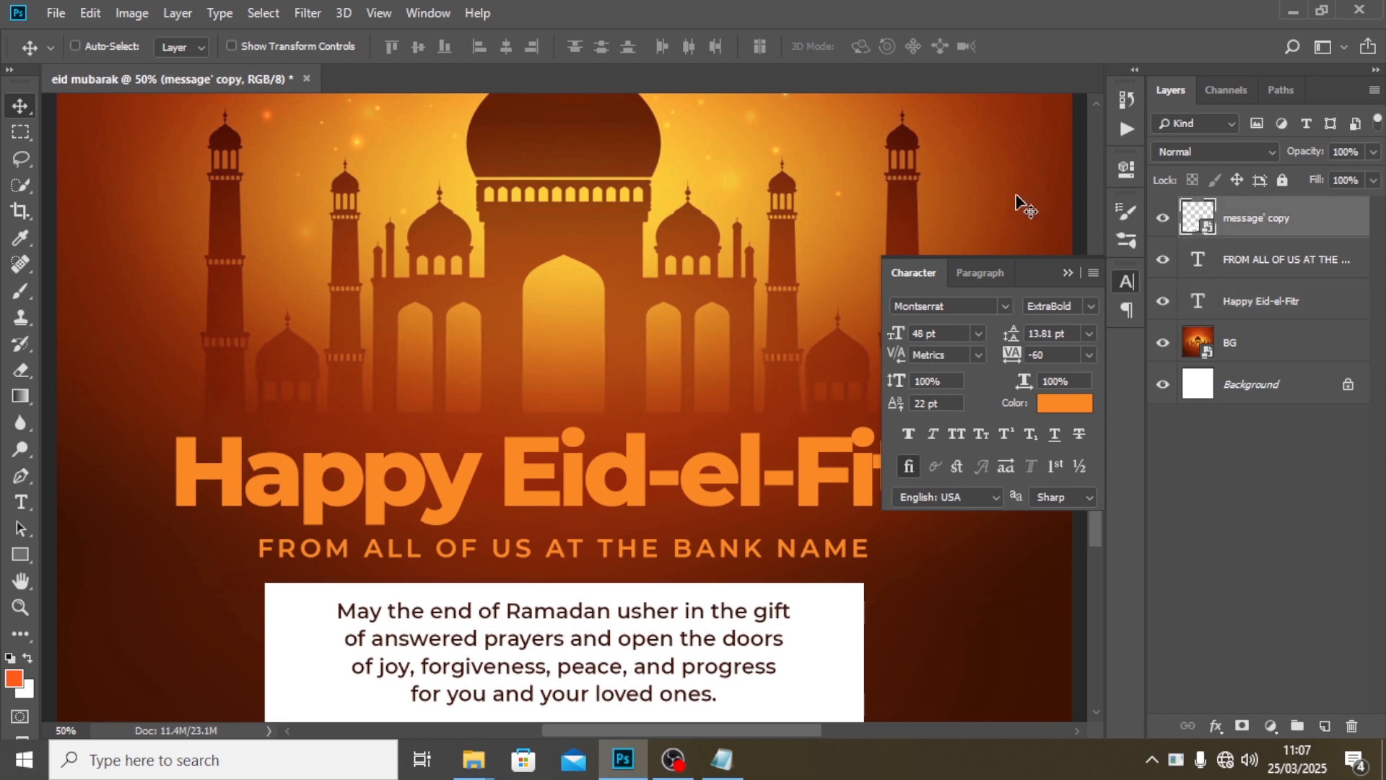
pyautogui.click(1068, 272)
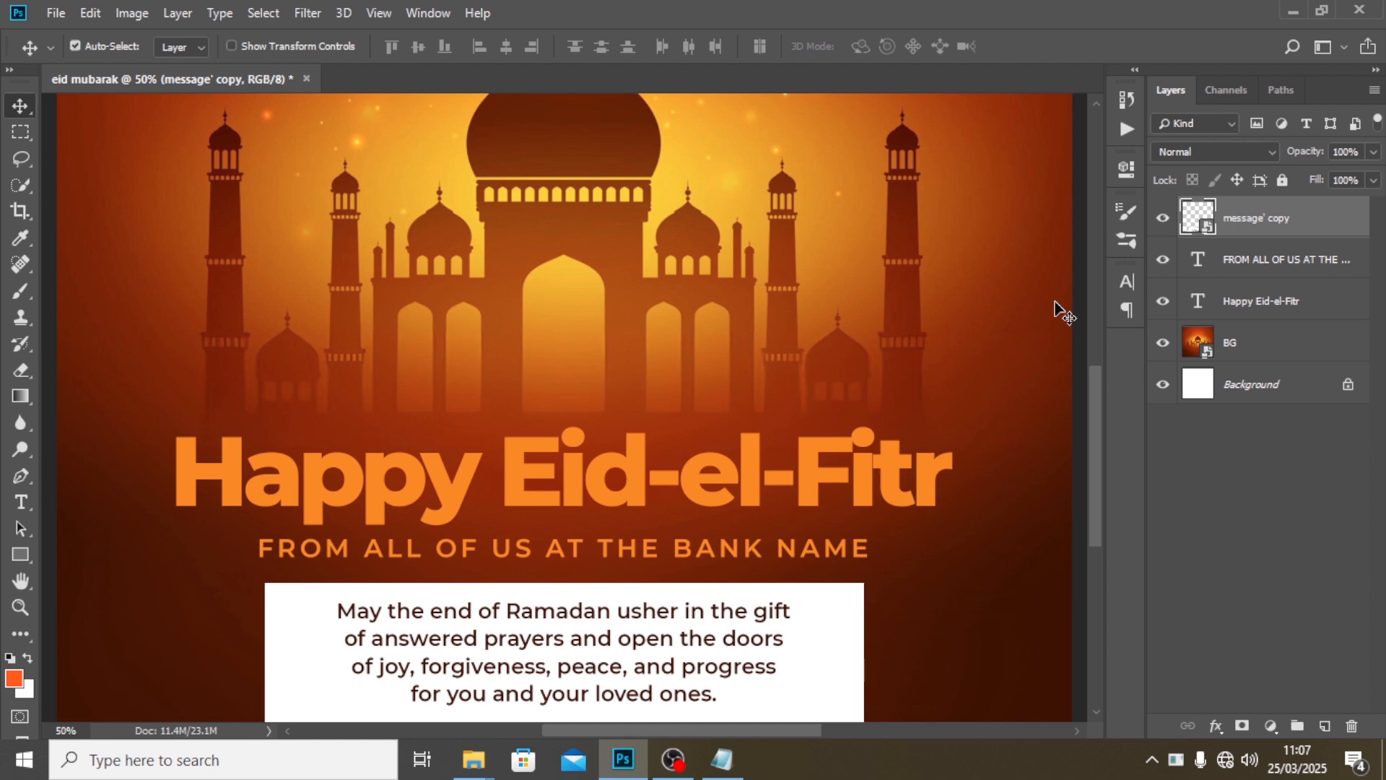
# Show the guides, check the message box and greeting line against the centre guide, and nudge the headline 4 px to the right
pyautogui.hotkey('ctrl', "'")
pyautogui.hotkey('ctrl', 't')
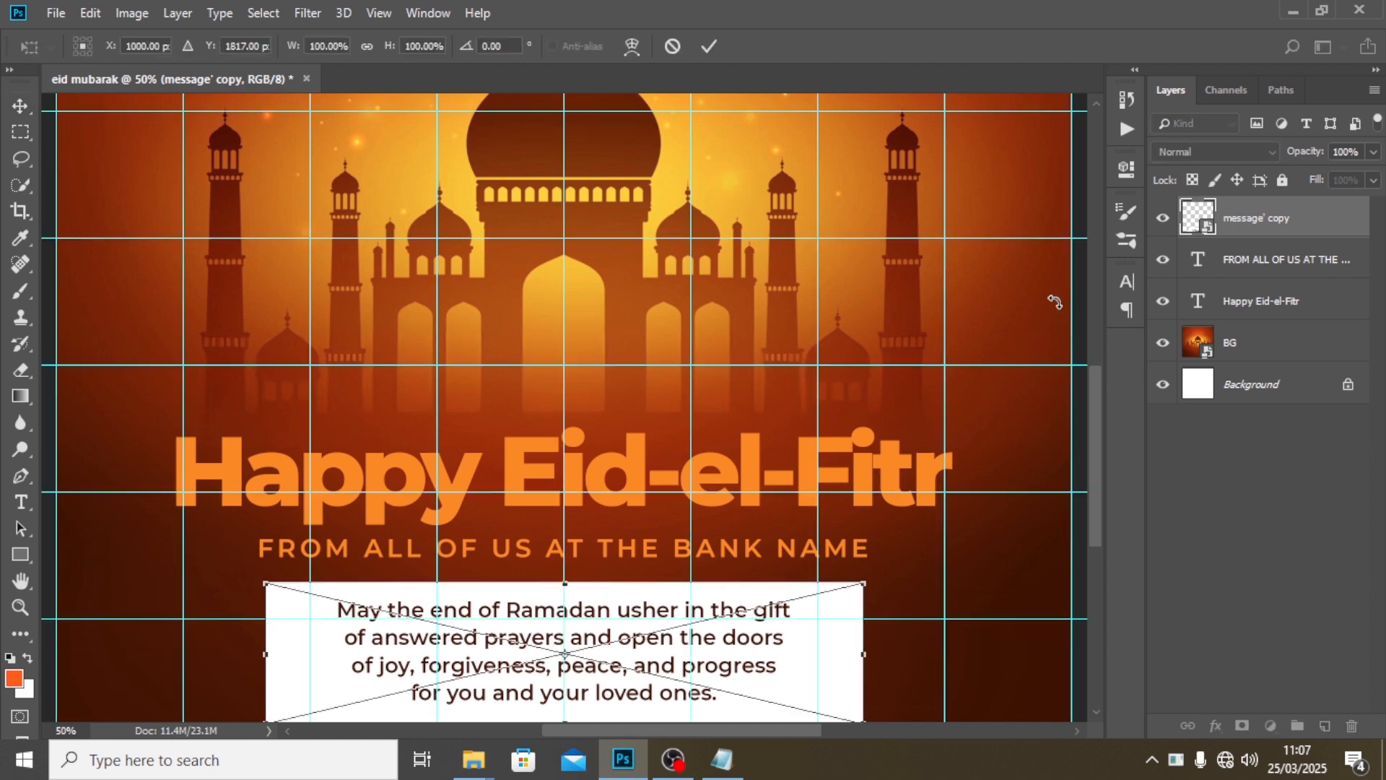
pyautogui.press('Return')
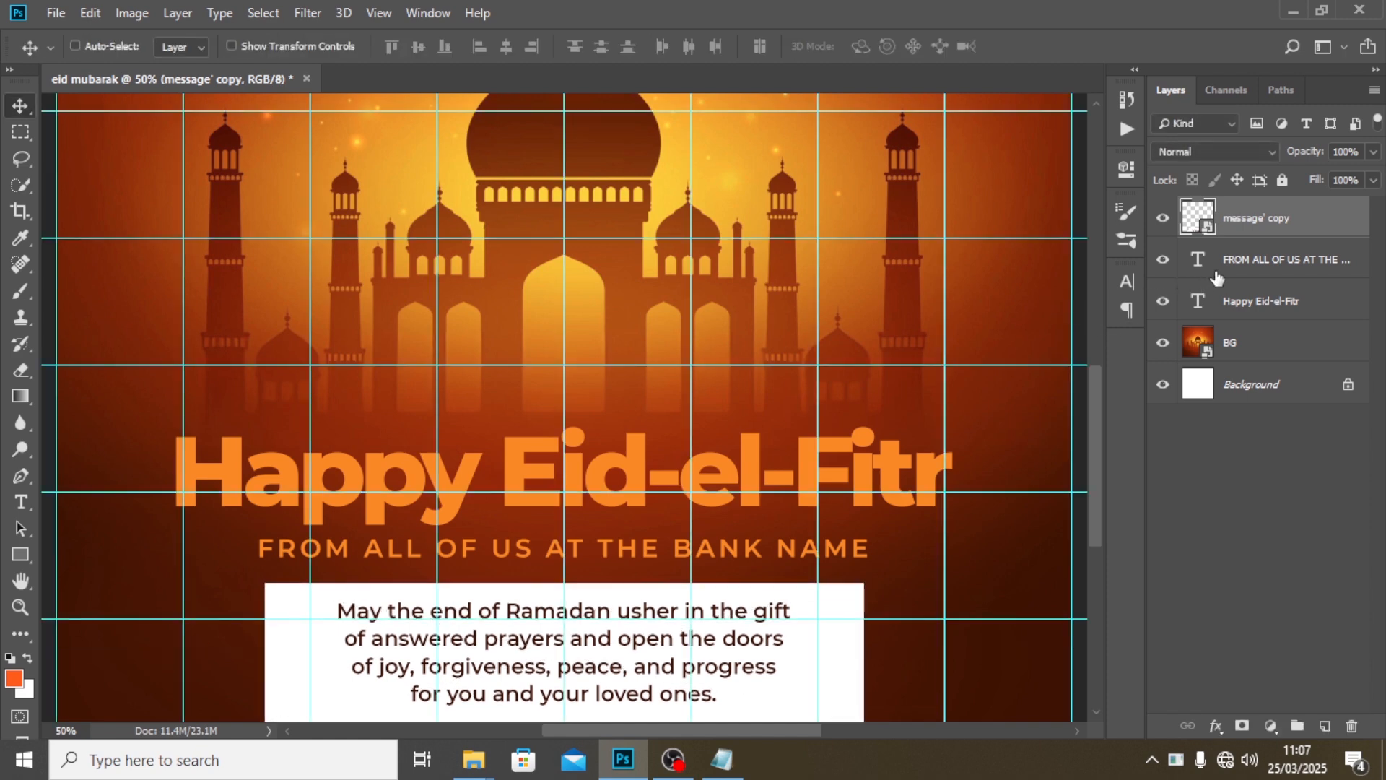
pyautogui.click(1217, 279)
pyautogui.hotkey('ctrl', 't')
pyautogui.press('Return')
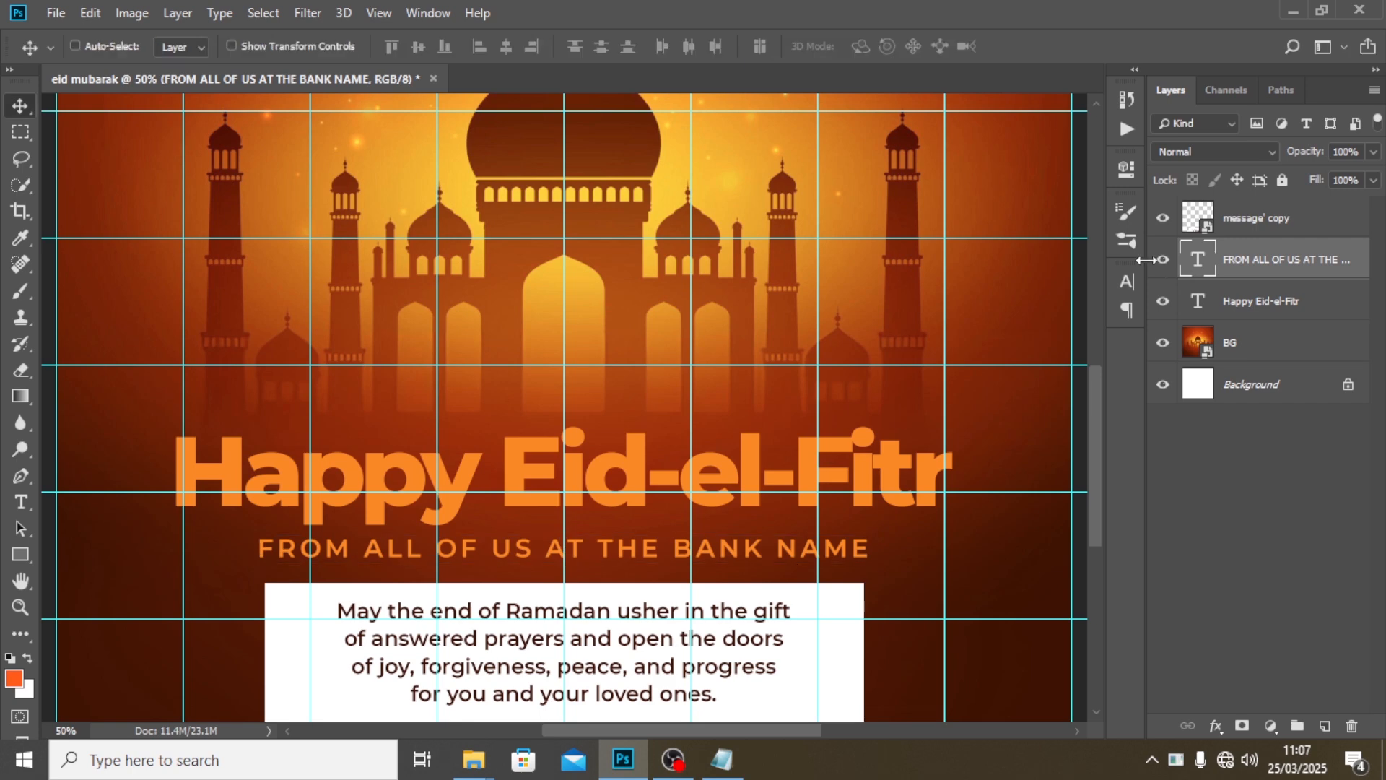
pyautogui.click(1225, 316)
pyautogui.hotkey('ctrl', 't')
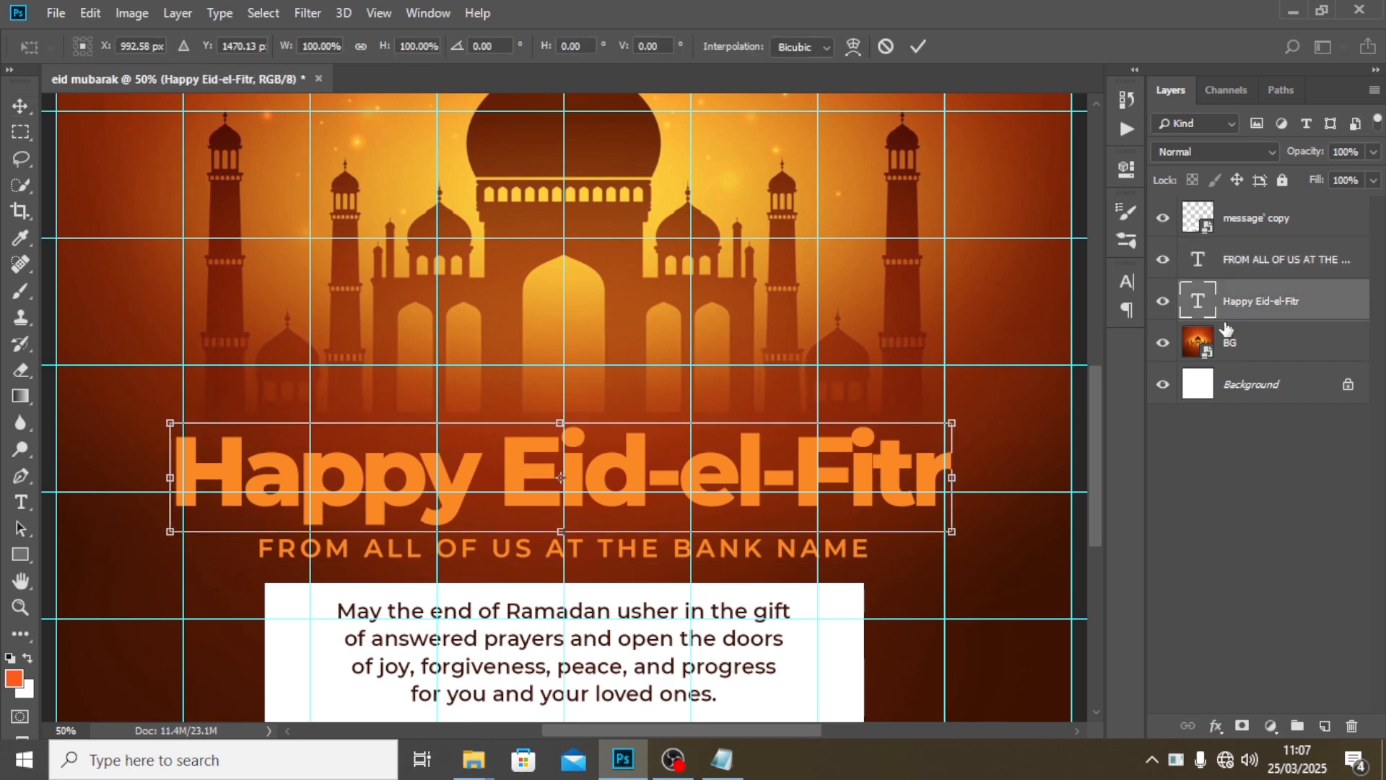
pyautogui.press('Right')
pyautogui.press('Right')
pyautogui.press('Right')
pyautogui.press('Right')
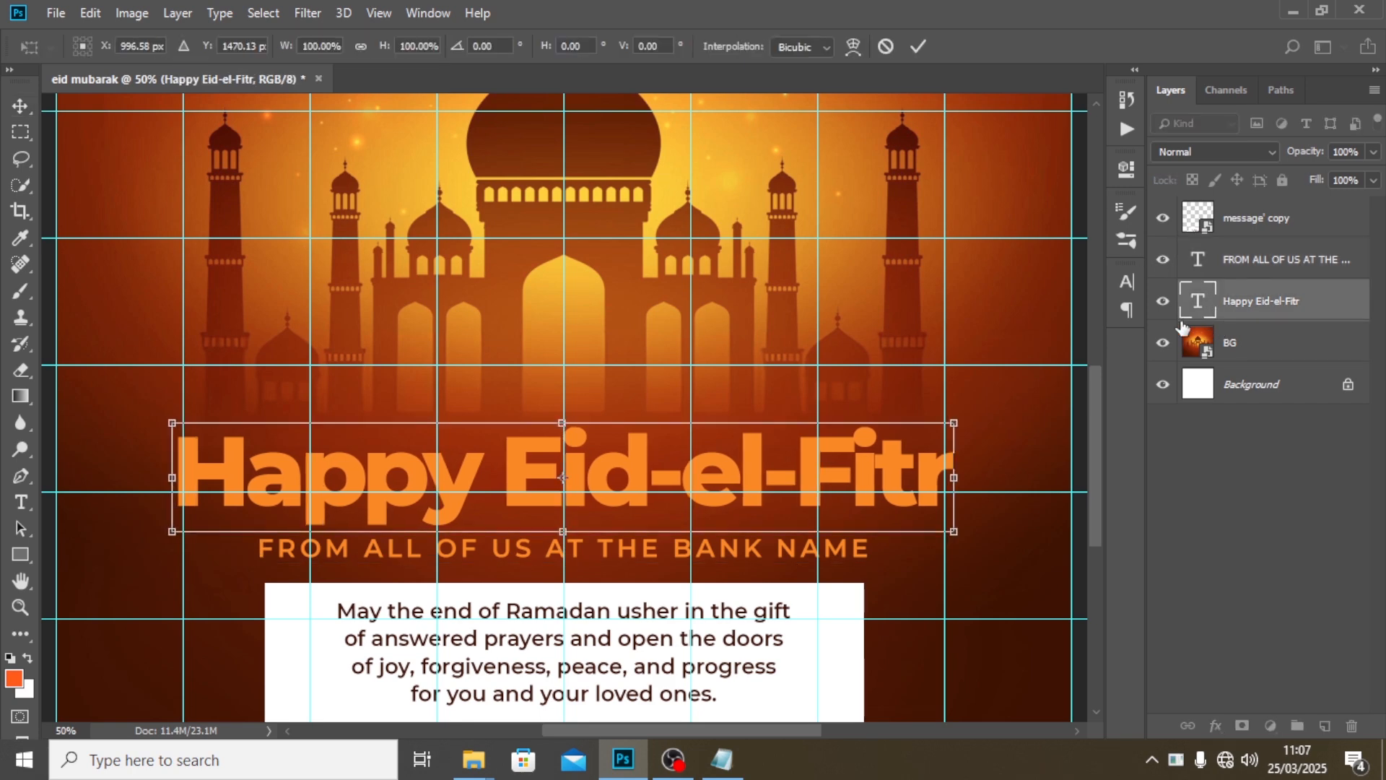
pyautogui.press('Return')
# Group the message, bank greeting and headline layers, and hide the guides with the whole flyer in view
pyautogui.click(1233, 233)
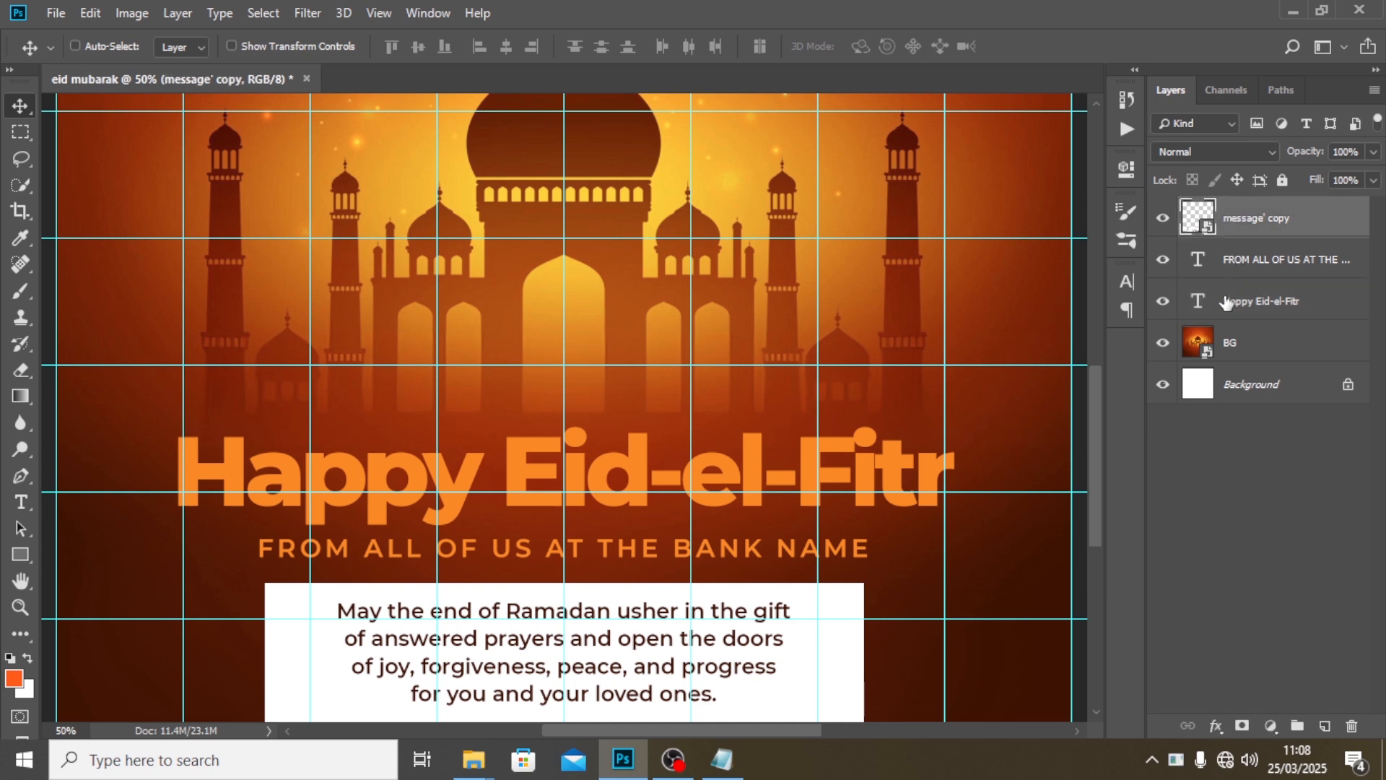
pyautogui.keyDown('shift'); pyautogui.click(1228, 312); pyautogui.keyUp('shift')
pyautogui.hotkey('ctrl', 'g')
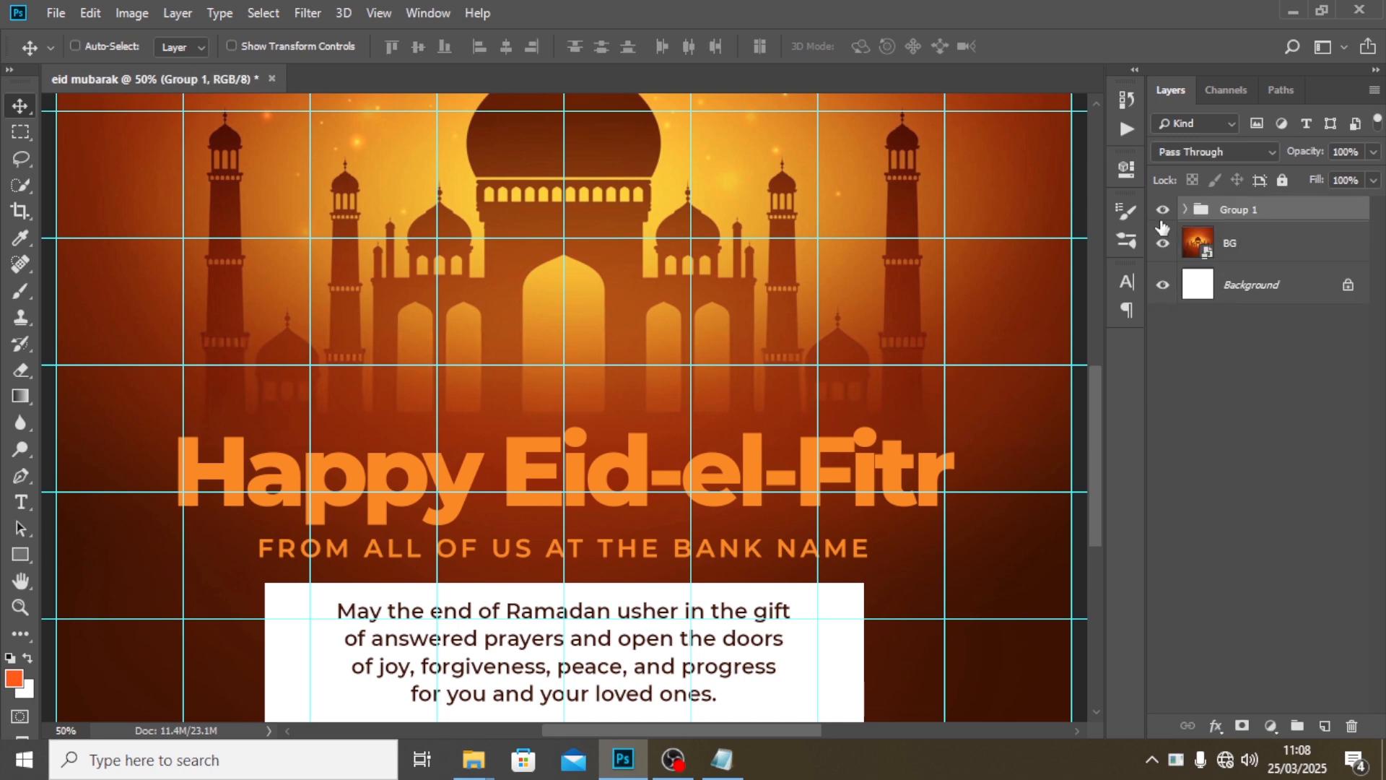
pyautogui.hotkey('ctrl', '0')
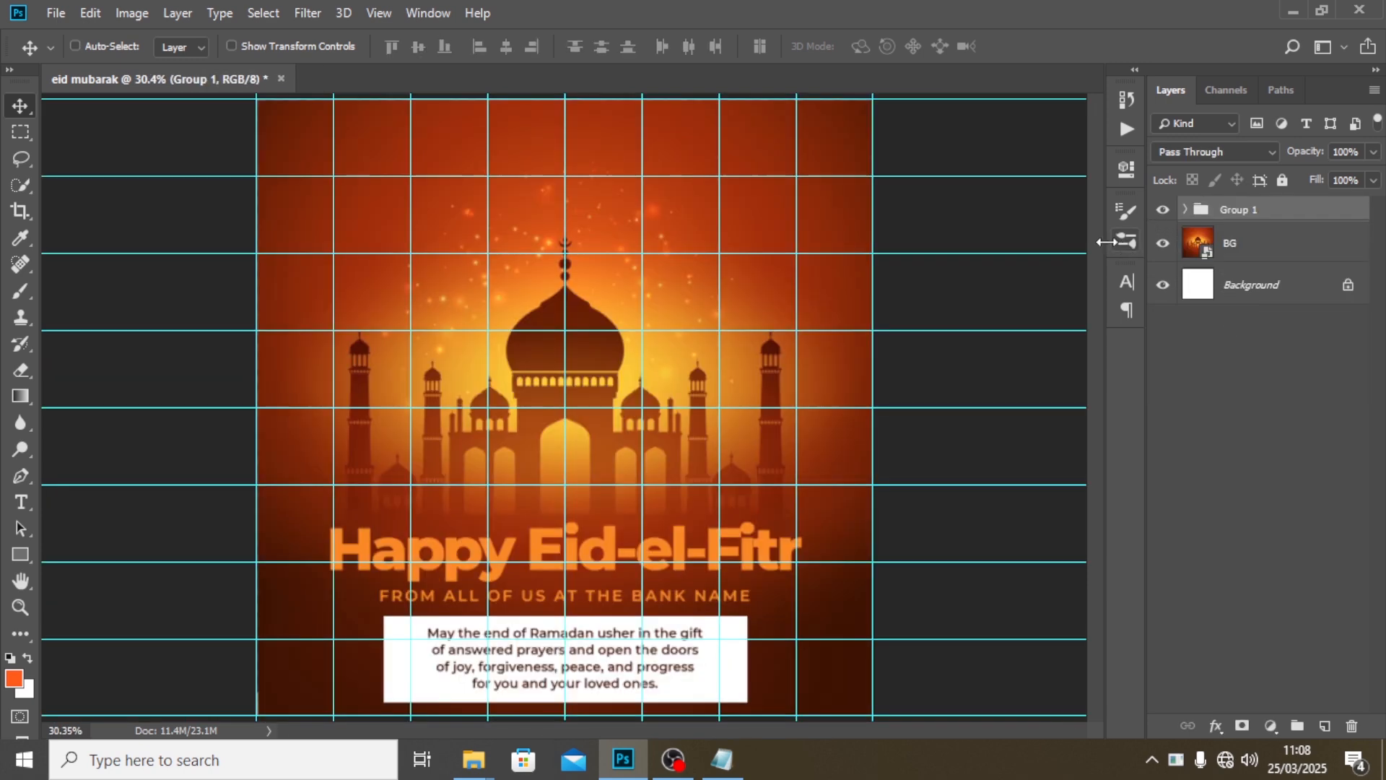
pyautogui.hotkey('ctrl', "'")
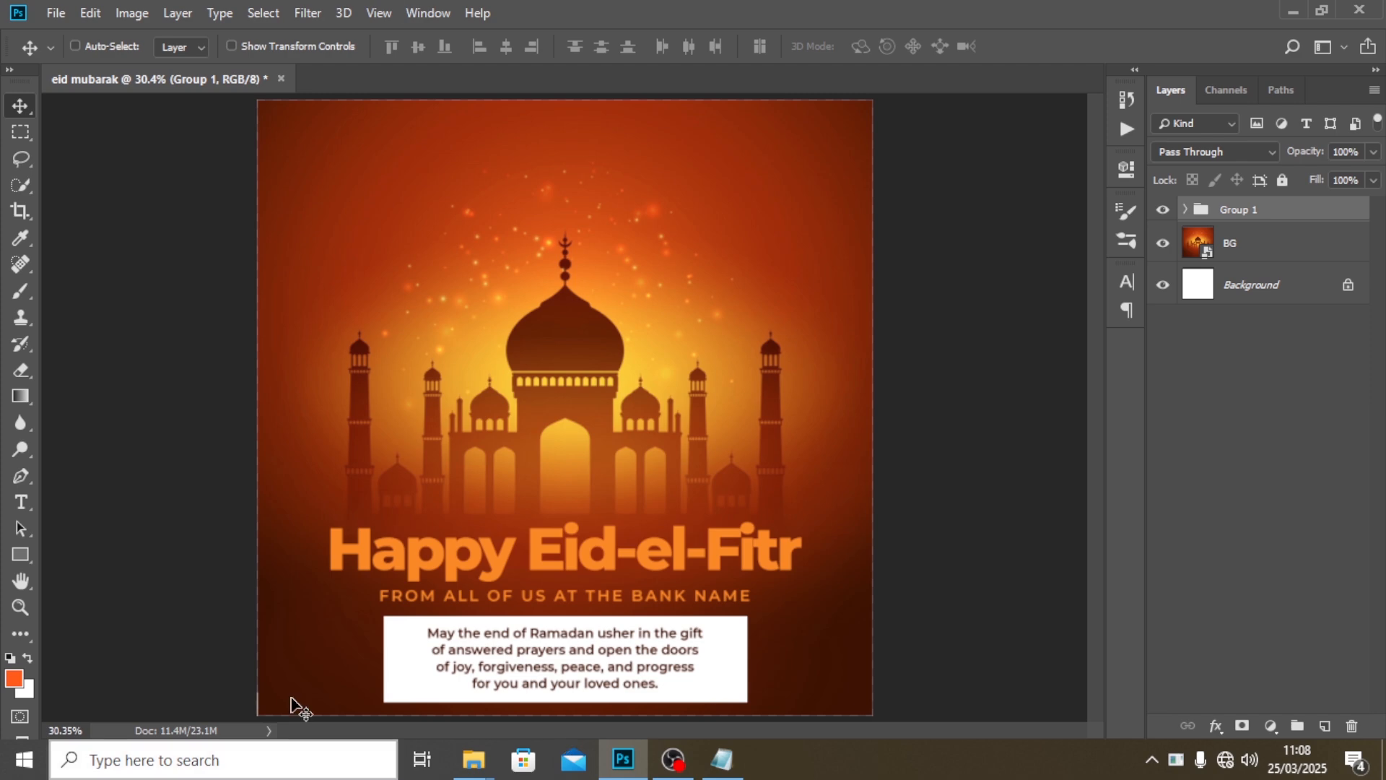
# Place the "logo copy" image as an embedded object and move it to the flyer's upper-right corner
pyautogui.click(56, 13)
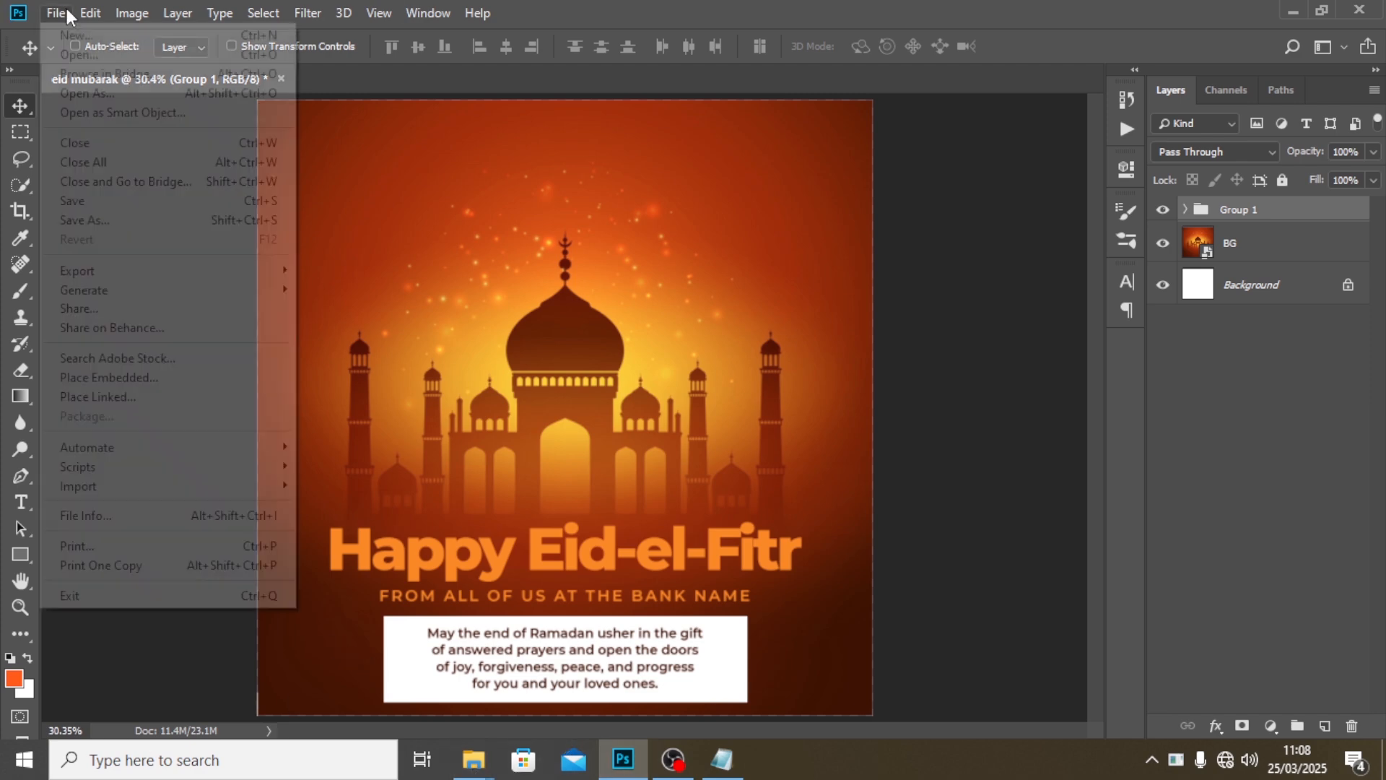
pyautogui.click(119, 378)
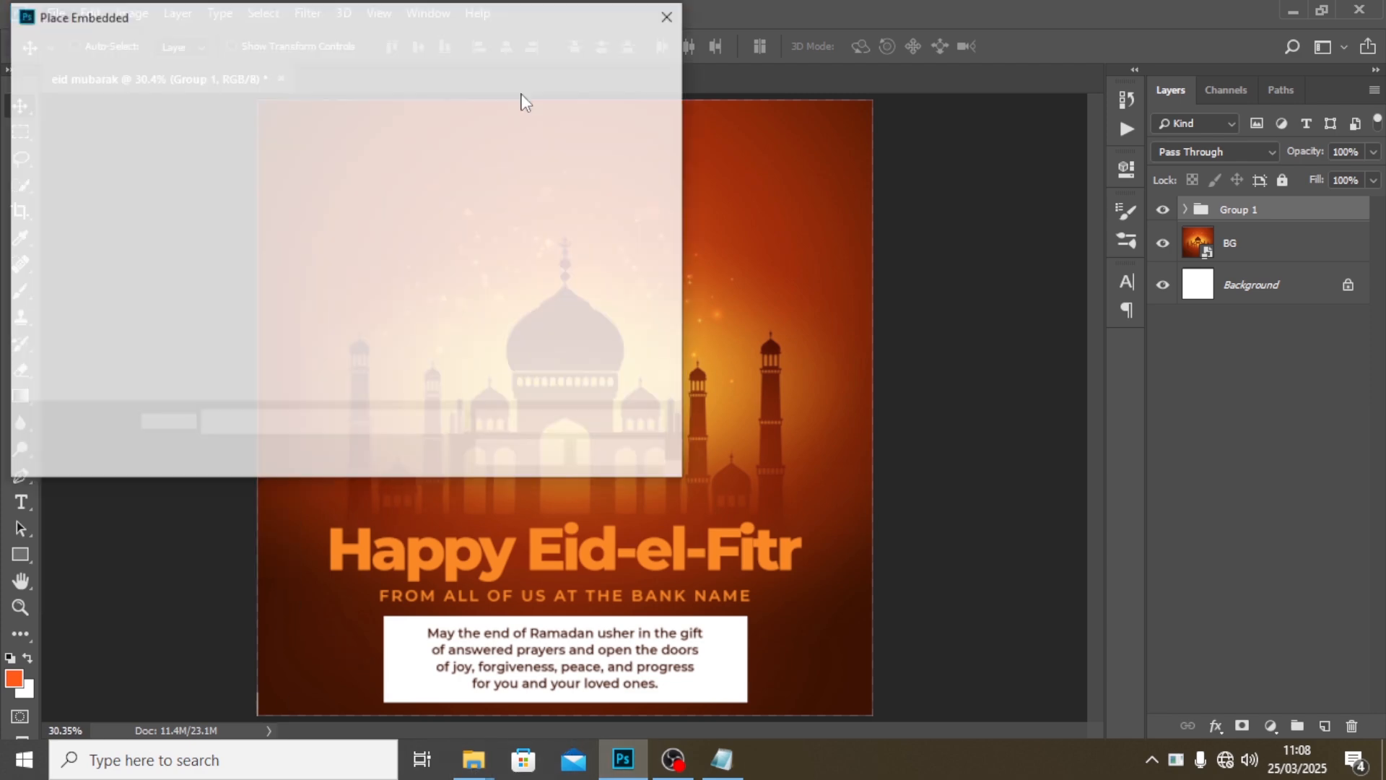
pyautogui.click(503, 186)
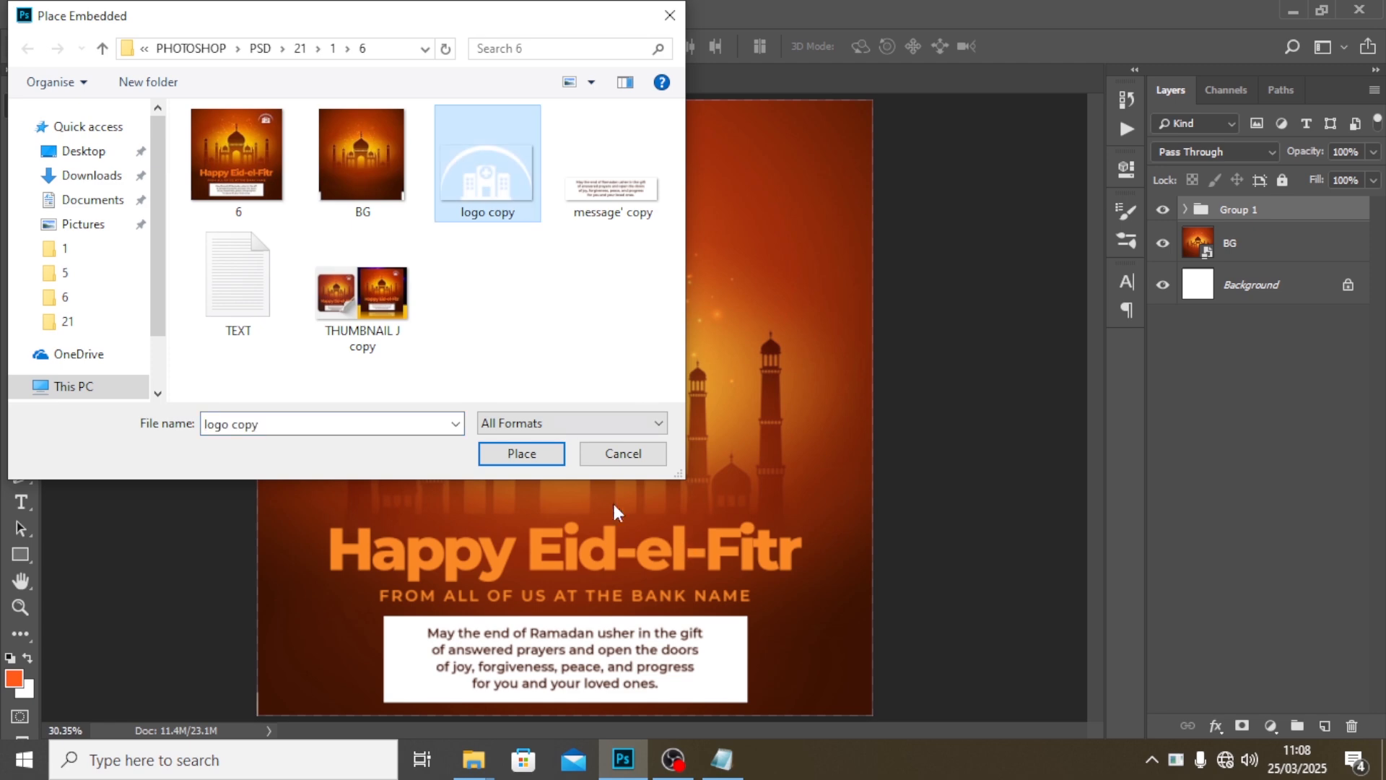
pyautogui.click(522, 454)
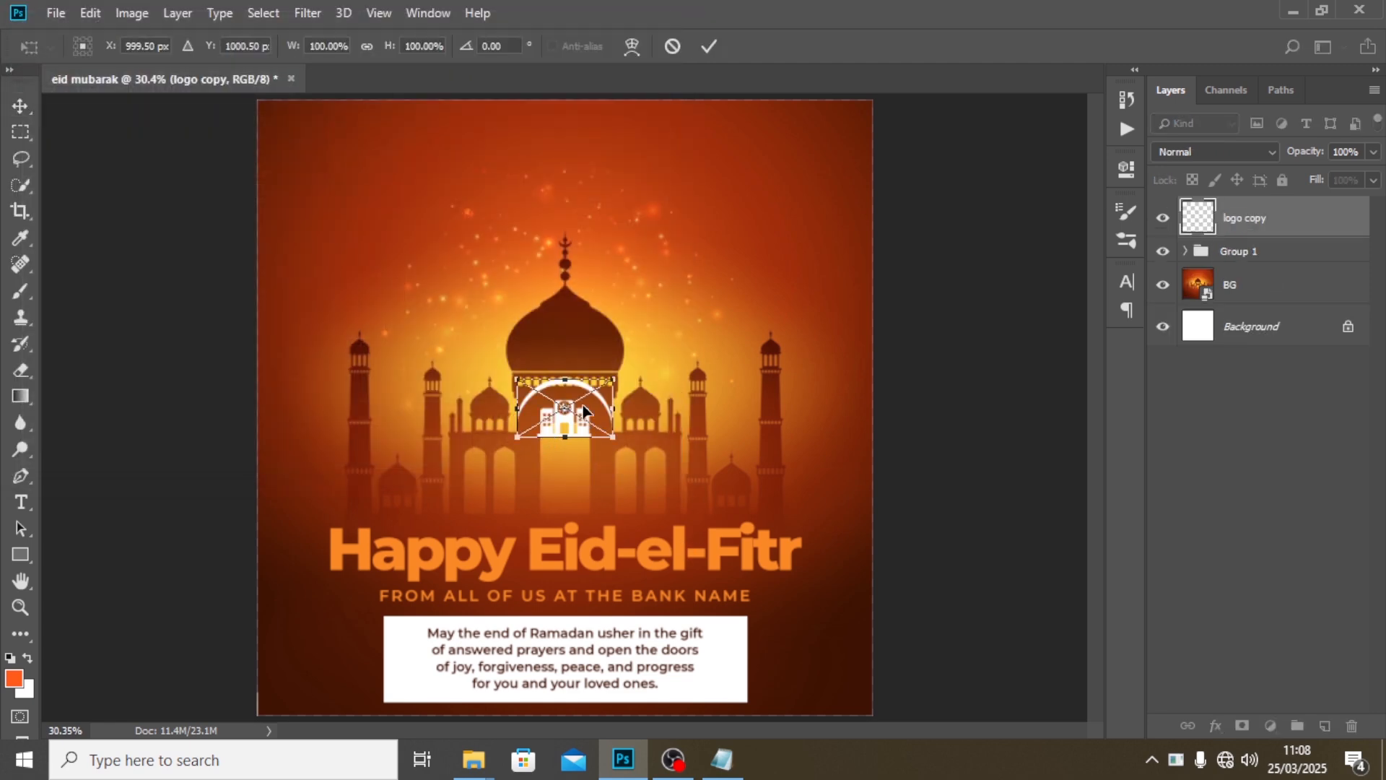
pyautogui.press('Return')
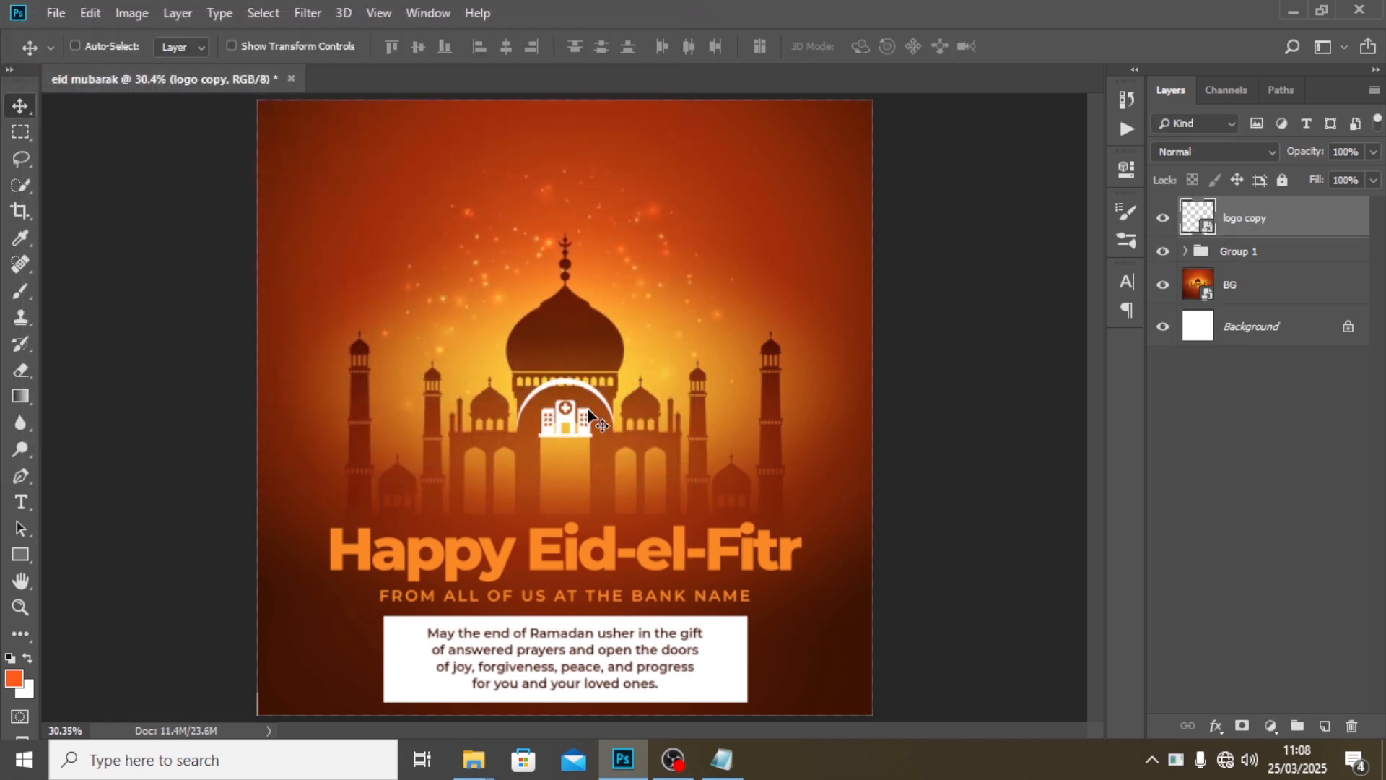
pyautogui.moveTo(595, 407); pyautogui.dragTo(779, 170)
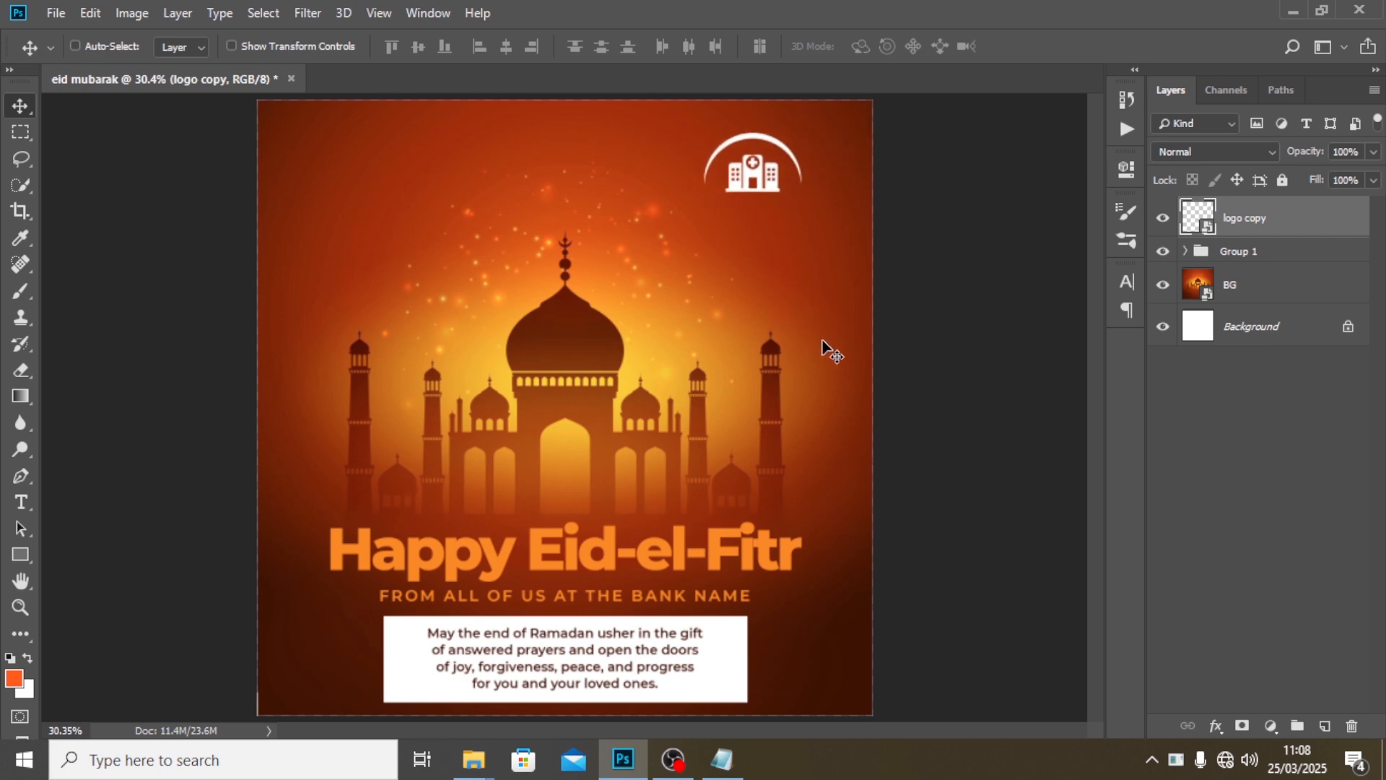
# Nudge the logo about 30 px further right, towards the flyer's edge
pyautogui.press('ctrl')
pyautogui.hotkey('ctrl', '-')
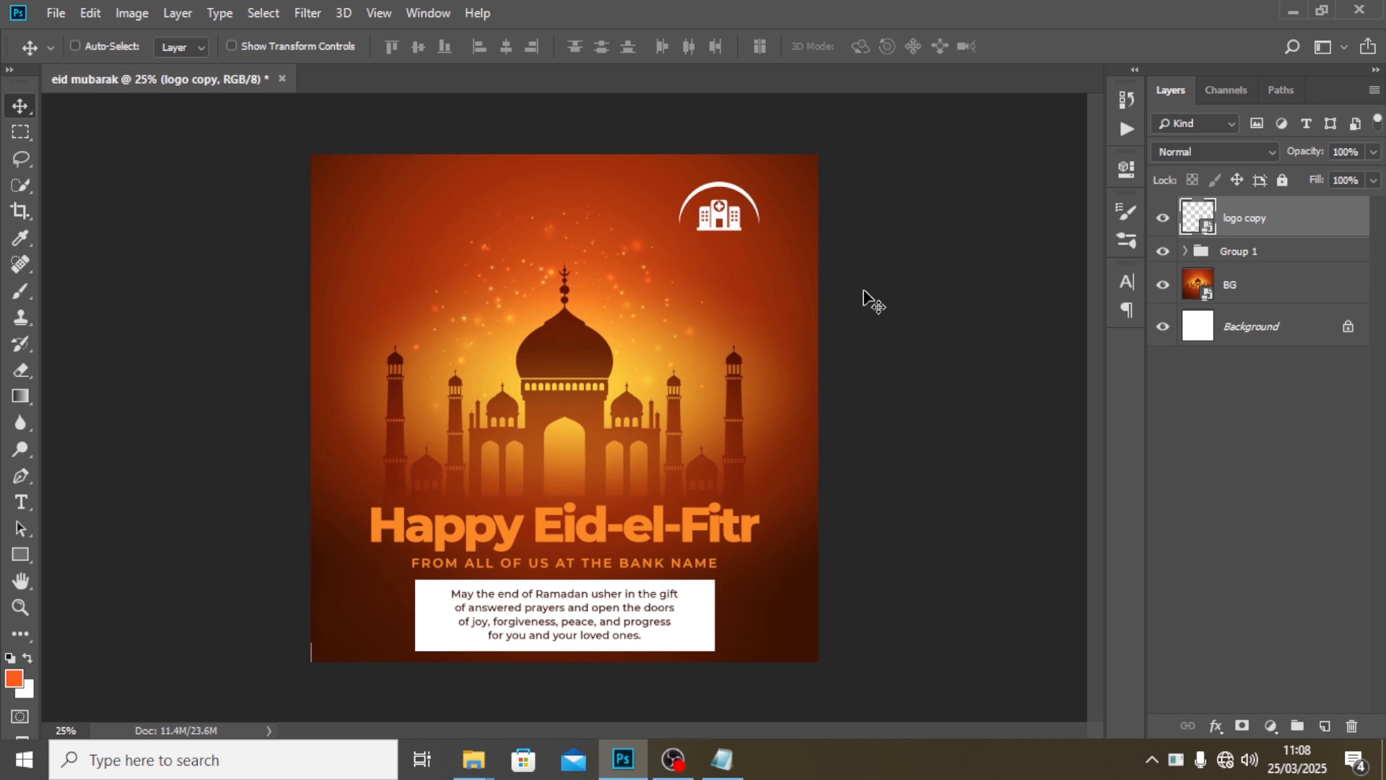
pyautogui.moveTo(711, 164); pyautogui.dragTo(713, 167)
pyautogui.hotkey('shift', 'Right')
pyautogui.hotkey('shift', 'Right')
pyautogui.hotkey('shift', 'Right')
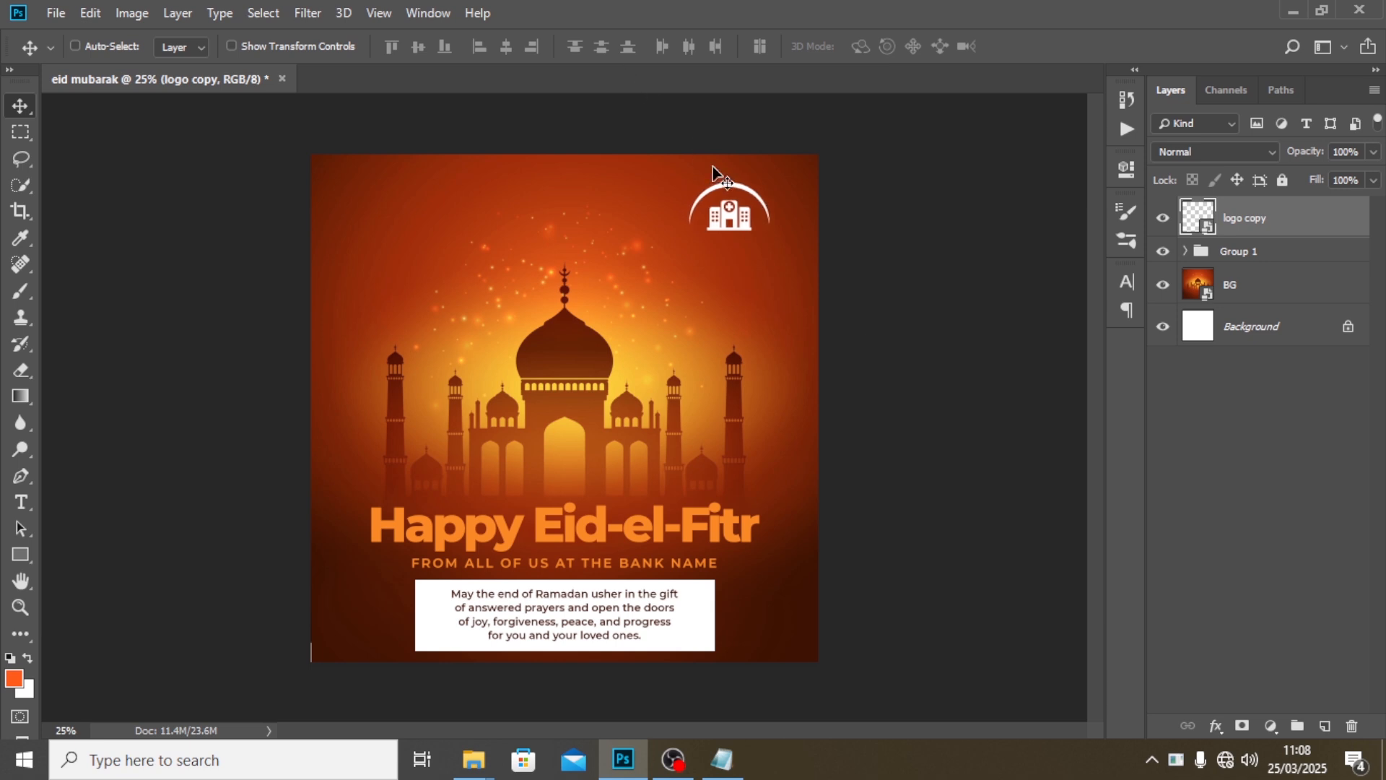